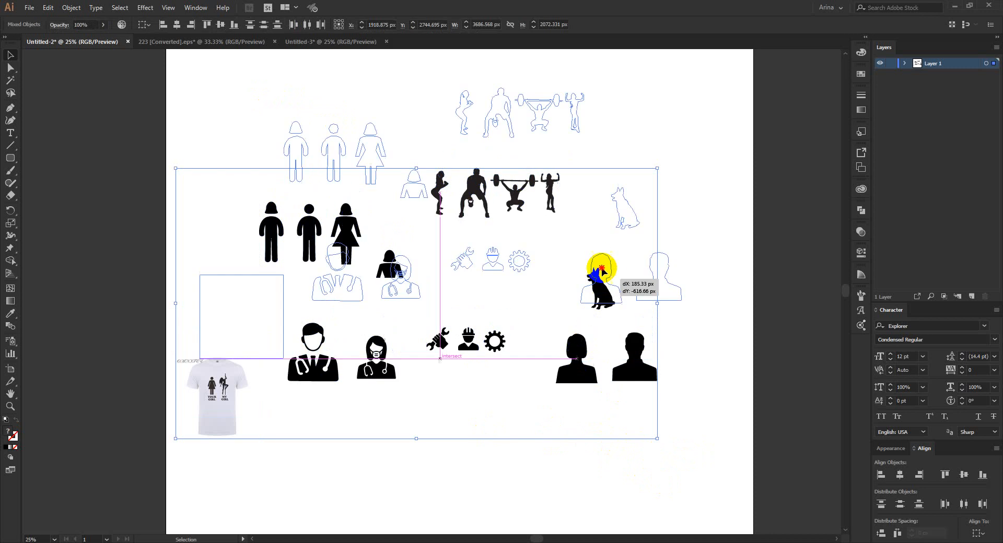
- Deselect the artwork and move the T-shirt image up and left beside the male doctor icon
{"action": "left_click", "coordinate": [439, 406]}
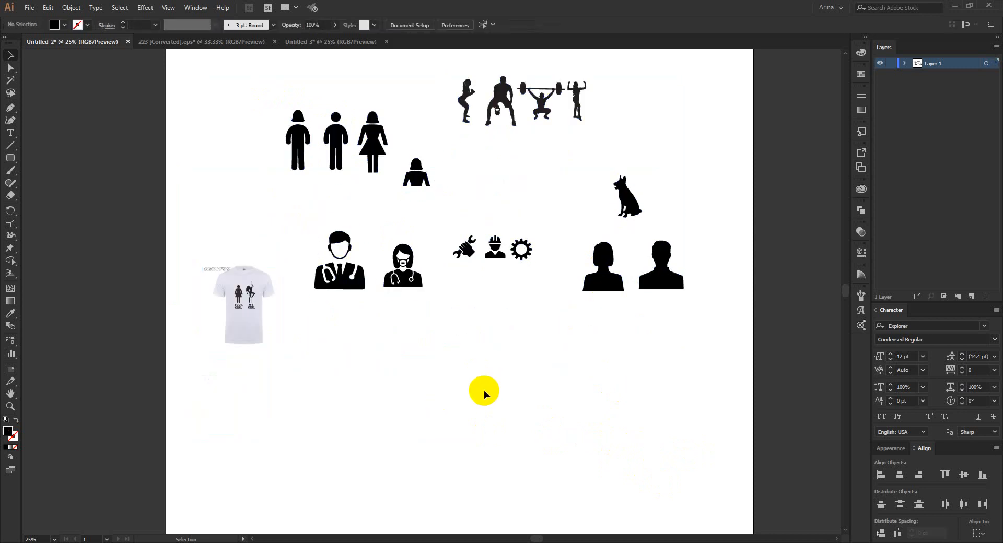
{"action": "left_click_drag", "start_coordinate": [250, 315], "coordinate": [230, 275]}
{"action": "left_click", "coordinate": [311, 366]}
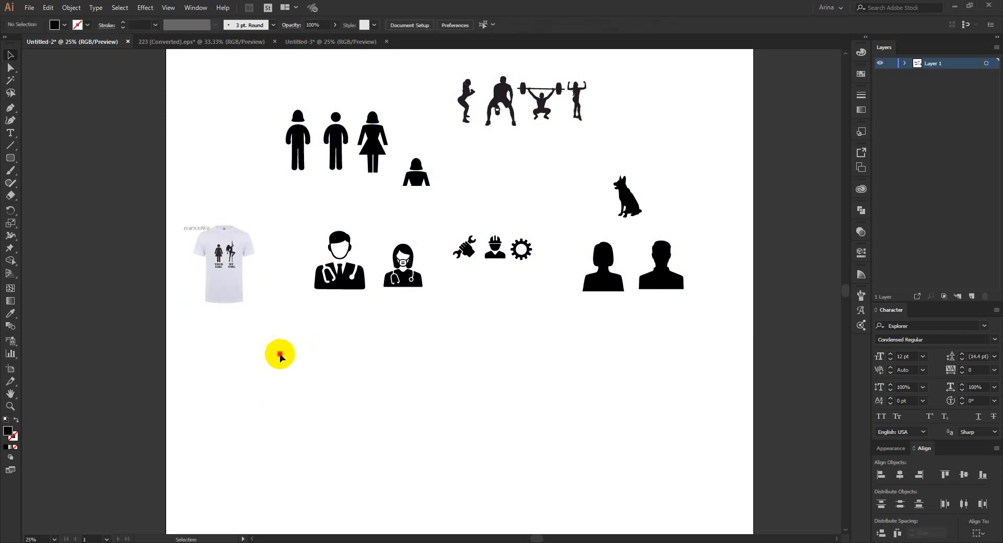
{"action": "left_click_drag", "start_coordinate": [279, 355], "coordinate": [181, 188]}
{"action": "left_click", "coordinate": [312, 349]}
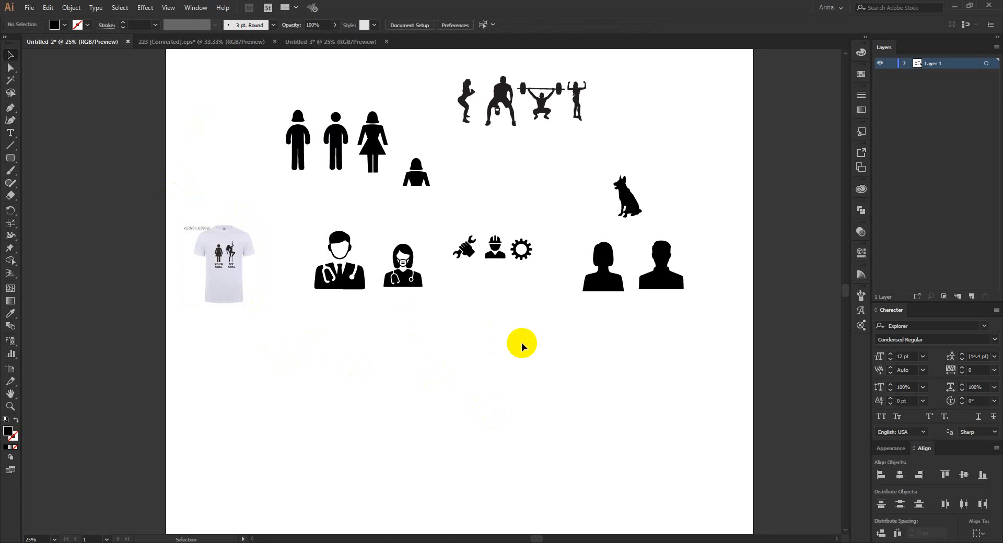
{"action": "scroll", "coordinate": [521, 343], "scroll_direction": "up", "scroll_amount": 3}
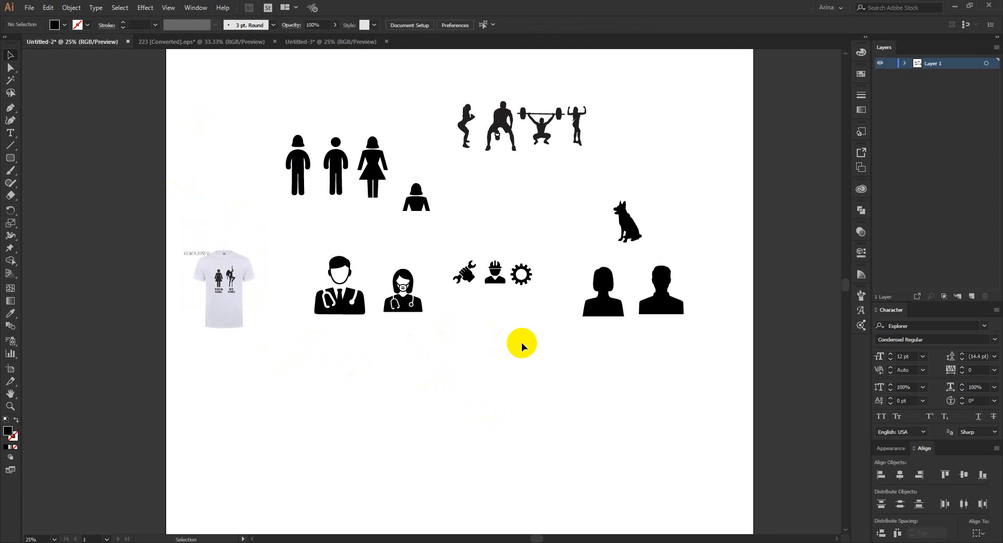
{"action": "scroll", "coordinate": [521, 342], "scroll_direction": "down", "scroll_amount": 1}
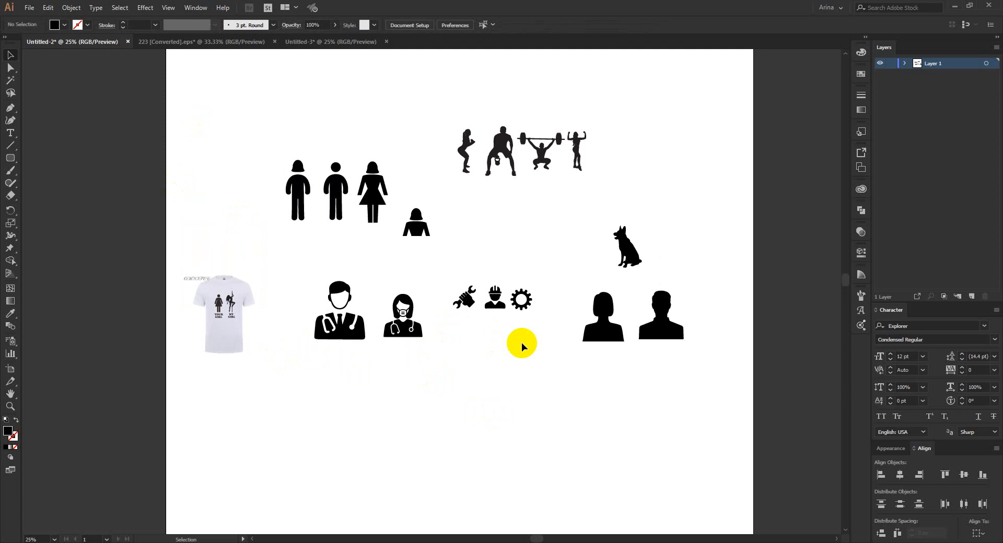
{"action": "left_click", "coordinate": [485, 214]}
{"action": "mouse_move", "coordinate": [463, 255]}
{"action": "left_mouse_down"}
{"action": "mouse_move", "coordinate": [409, 188]}
{"action": "mouse_move", "coordinate": [402, 162]}
{"action": "mouse_move", "coordinate": [454, 256]}
{"action": "mouse_move", "coordinate": [397, 186]}
{"action": "mouse_move", "coordinate": [449, 253]}
{"action": "left_mouse_up"}
{"action": "left_click", "coordinate": [484, 255]}
{"action": "left_click", "coordinate": [405, 151]}
{"action": "left_click", "coordinate": [457, 254]}
{"action": "left_click", "coordinate": [499, 426]}
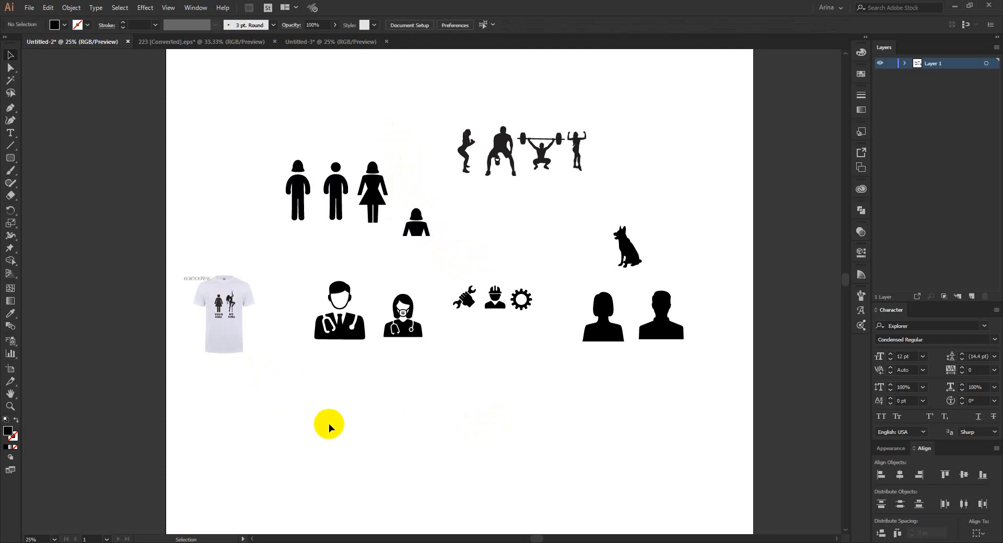
- Shift the T-shirt reference image slightly up and to the right, closer to the male doctor icon
{"action": "scroll", "coordinate": [251, 320], "scroll_direction": "up", "scroll_amount": 3}
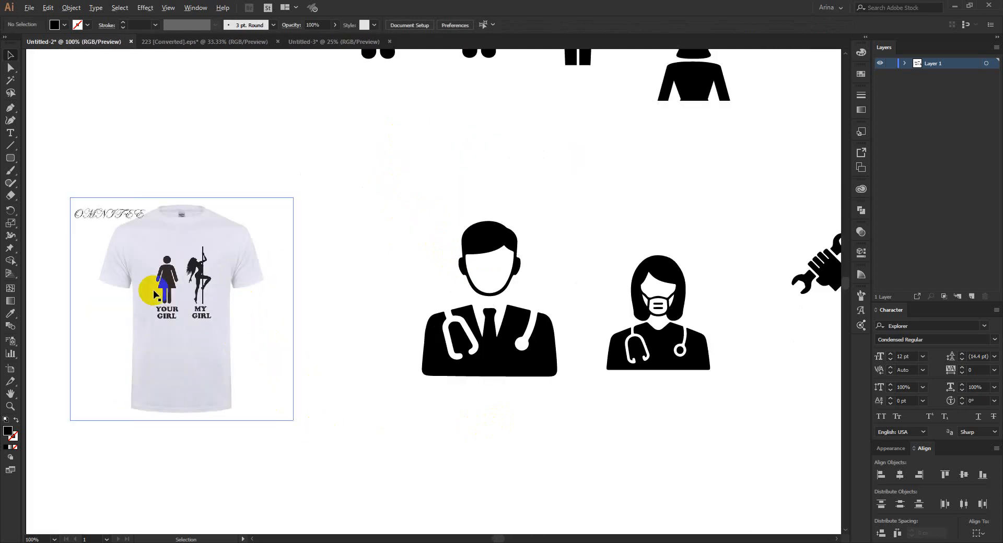
{"action": "scroll", "coordinate": [152, 289], "scroll_direction": "up", "scroll_amount": 1}
{"action": "left_click_drag", "start_coordinate": [272, 292], "coordinate": [323, 265]}
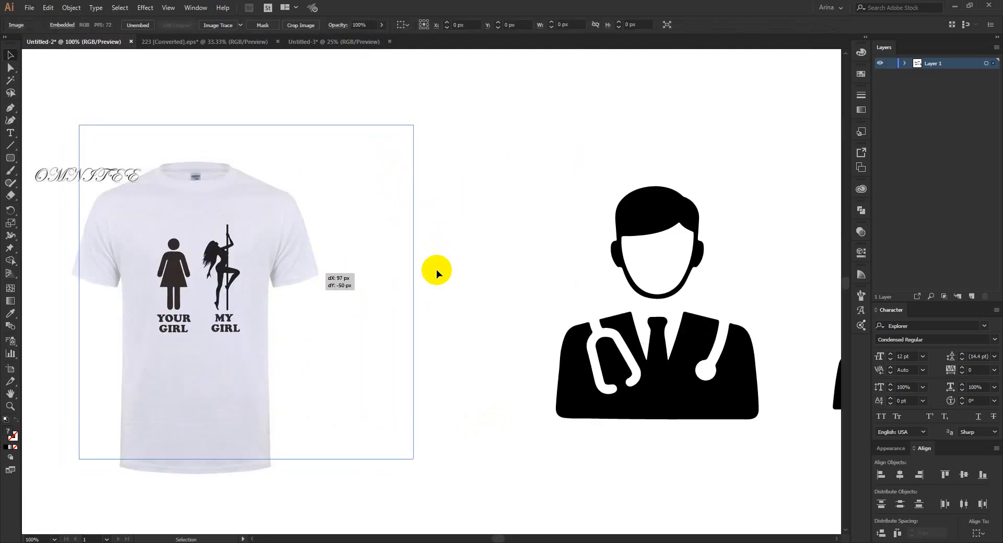
{"action": "left_click", "coordinate": [436, 269]}
- Examine the YOUR GIRL and MY GIRL print on the T-shirt reference image
{"action": "left_click_drag", "start_coordinate": [84, 93], "coordinate": [438, 488]}
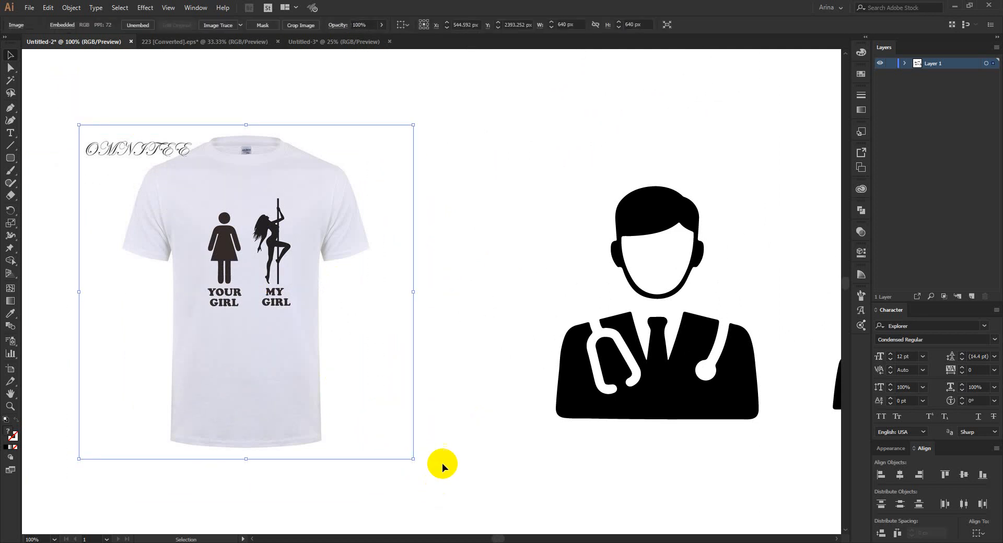
{"action": "left_click", "coordinate": [455, 414]}
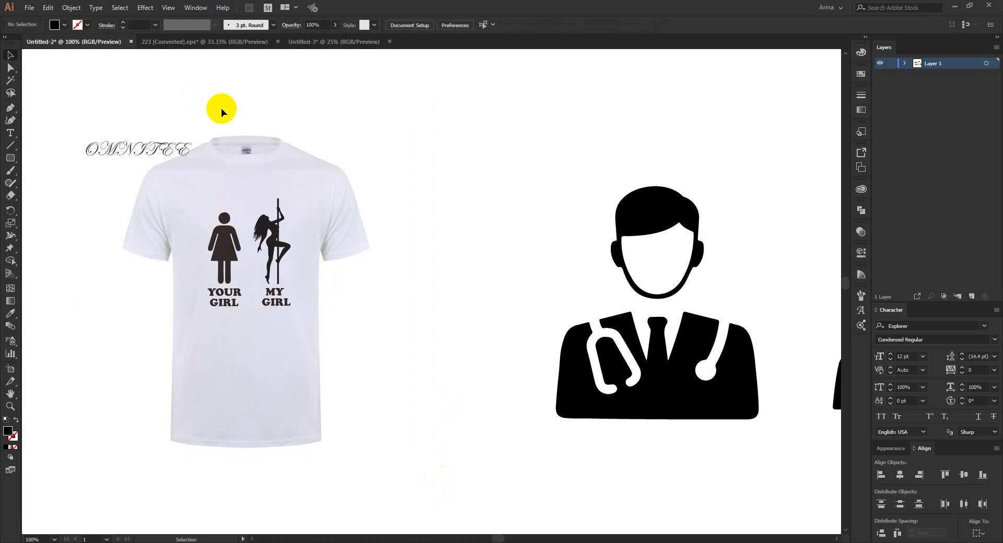
{"action": "left_click_drag", "start_coordinate": [168, 83], "coordinate": [316, 386]}
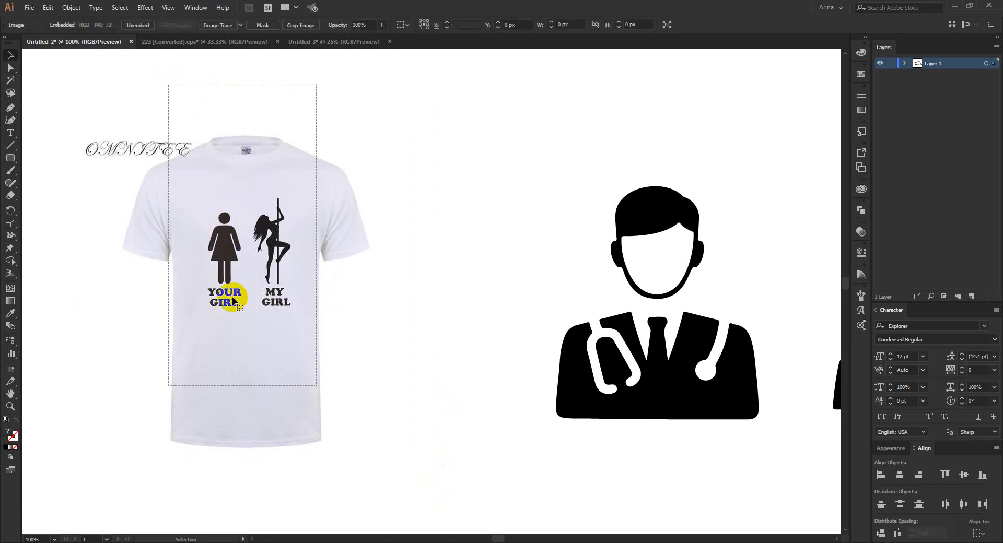
{"action": "left_click", "coordinate": [439, 331]}
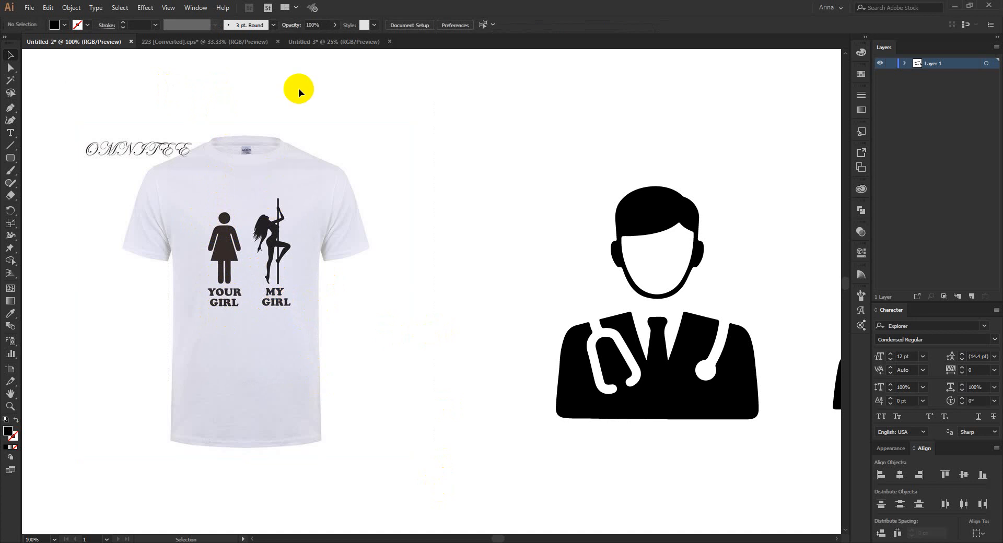
{"action": "left_click_drag", "start_coordinate": [312, 82], "coordinate": [163, 339]}
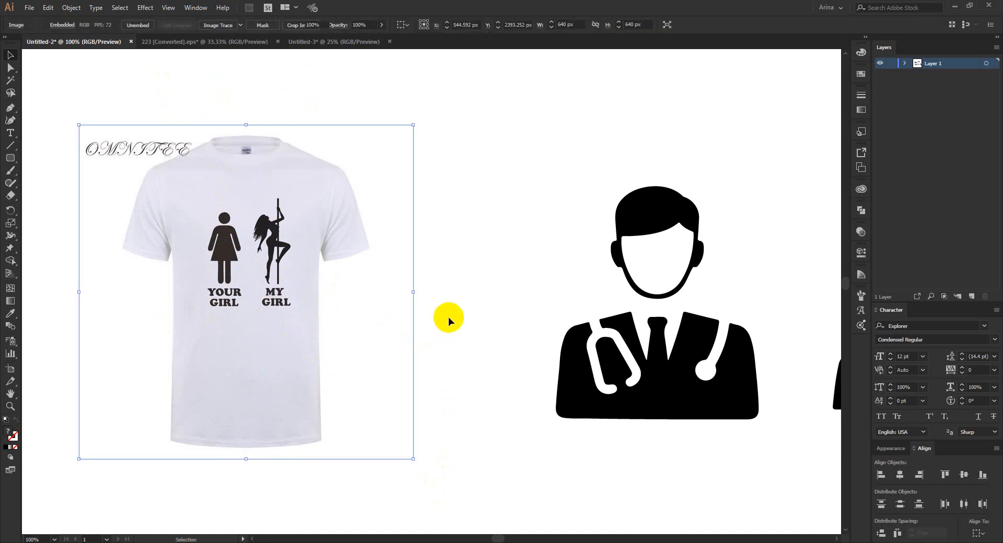
{"action": "left_click", "coordinate": [448, 318]}
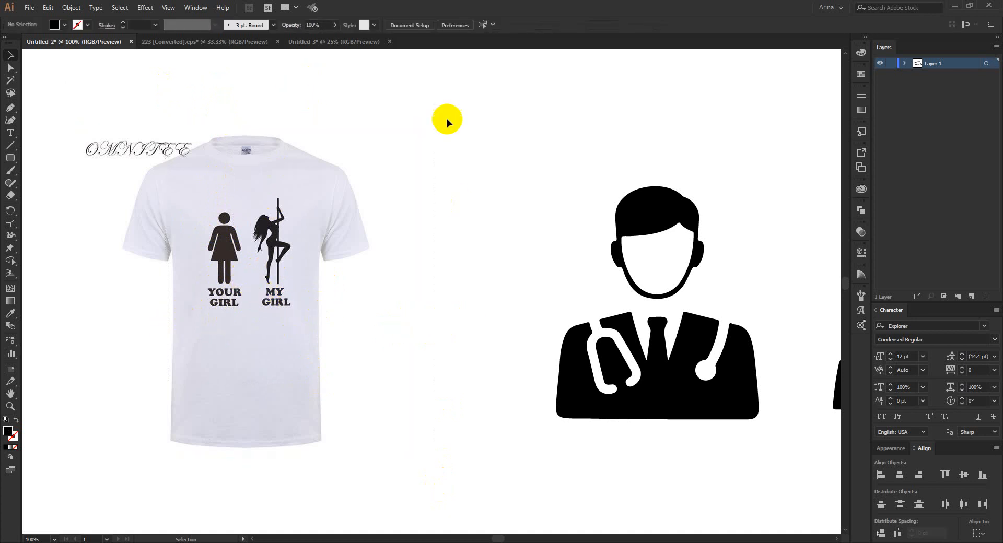
{"action": "left_click_drag", "start_coordinate": [432, 109], "coordinate": [127, 396]}
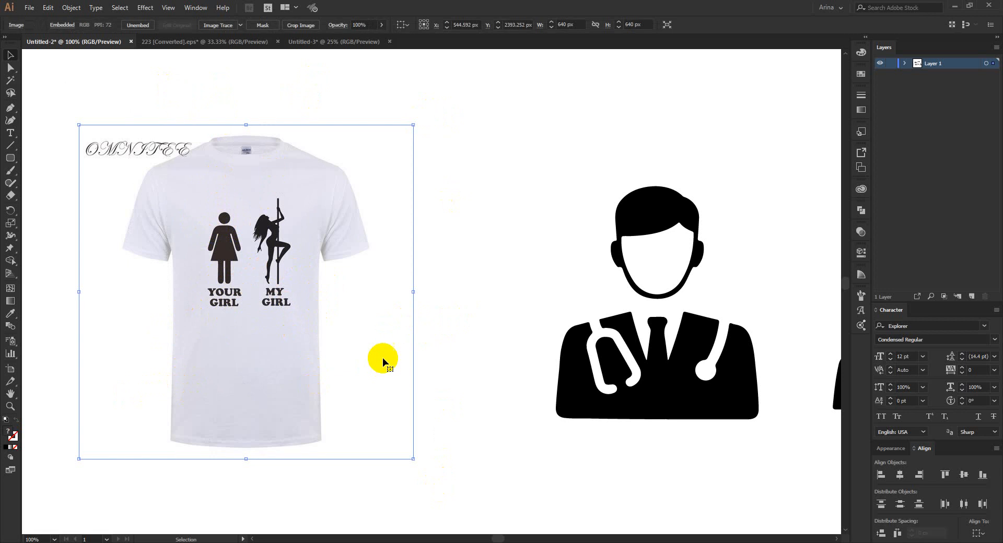
{"action": "left_click", "coordinate": [447, 324]}
{"action": "left_click_drag", "start_coordinate": [414, 108], "coordinate": [133, 407]}
{"action": "left_click", "coordinate": [437, 319]}
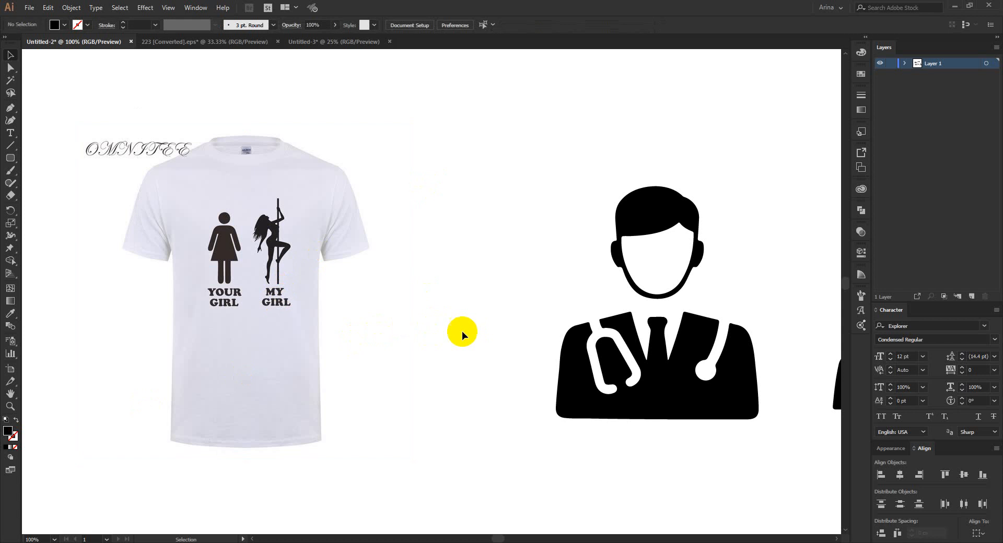
{"action": "left_click_drag", "start_coordinate": [419, 116], "coordinate": [102, 410]}
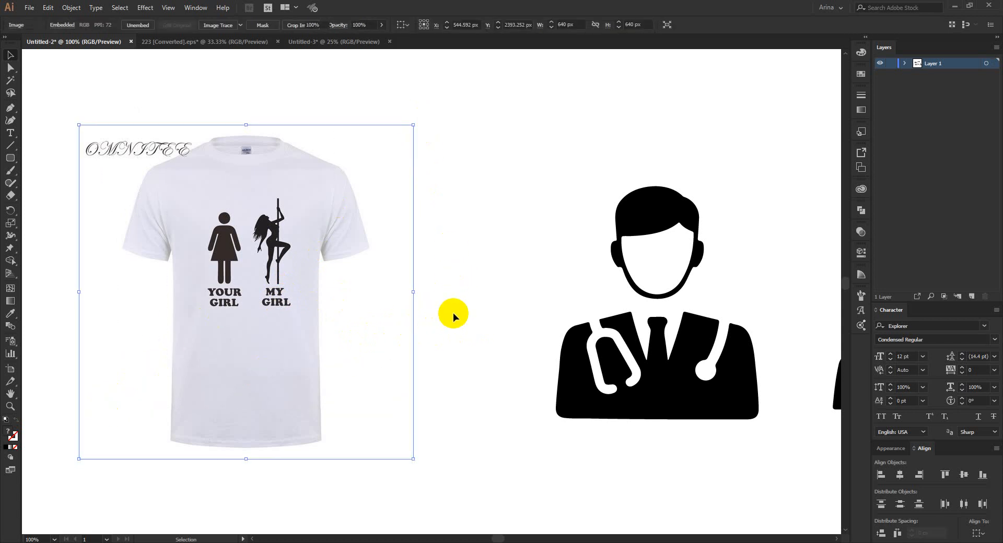
{"action": "left_click", "coordinate": [453, 312]}
{"action": "left_click_drag", "start_coordinate": [87, 73], "coordinate": [476, 474]}
{"action": "left_click", "coordinate": [477, 363]}
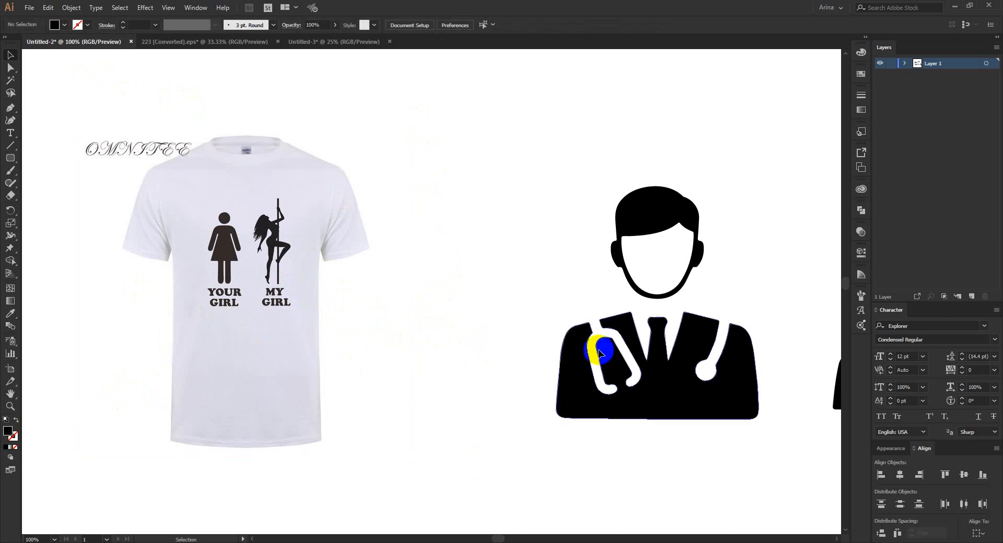
- Move the T-shirt image up so that it sits beside the row of three standing figures
{"action": "scroll", "coordinate": [314, 318], "scroll_direction": "down", "scroll_amount": 2}
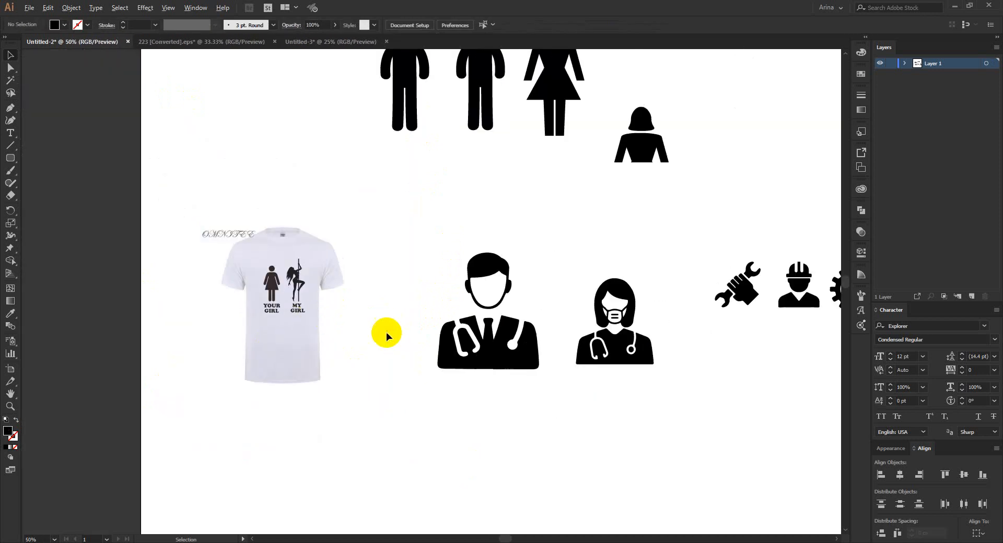
{"action": "scroll", "coordinate": [362, 326], "scroll_direction": "down", "scroll_amount": 1}
{"action": "scroll", "coordinate": [304, 304], "scroll_direction": "up", "scroll_amount": 2}
{"action": "scroll", "coordinate": [201, 296], "scroll_direction": "down", "scroll_amount": 2}
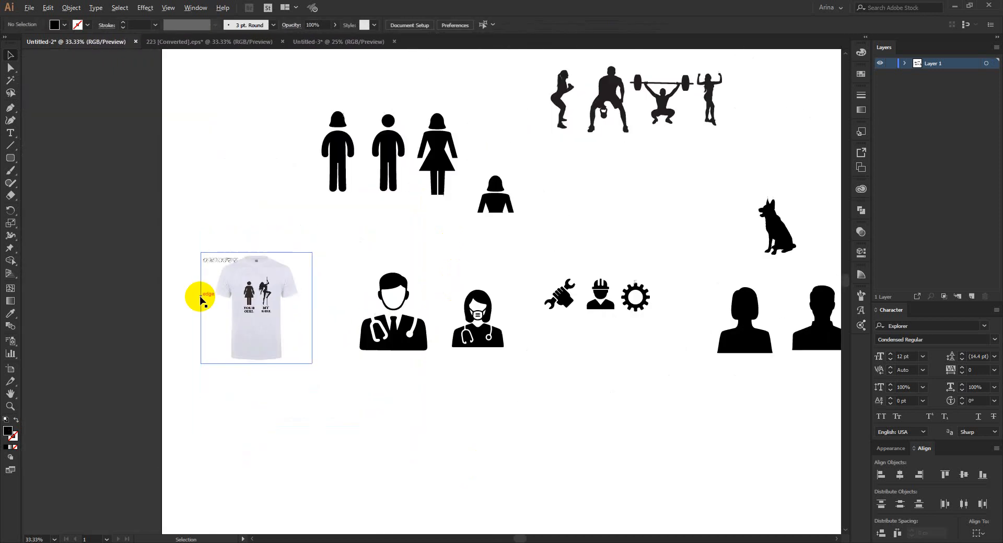
{"action": "scroll", "coordinate": [200, 299], "scroll_direction": "down", "scroll_amount": 1}
{"action": "left_click_drag", "start_coordinate": [259, 330], "coordinate": [239, 199]}
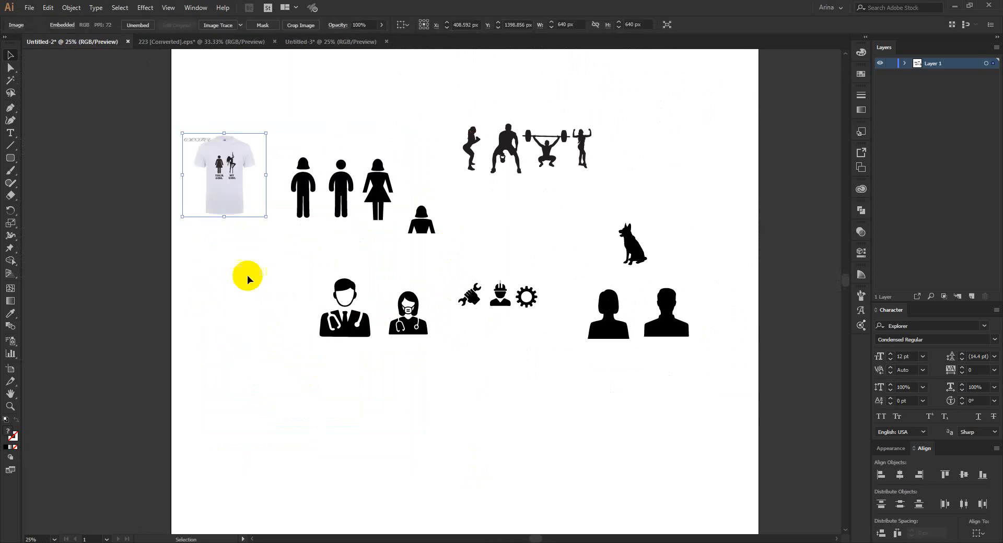
{"action": "left_click", "coordinate": [256, 313]}
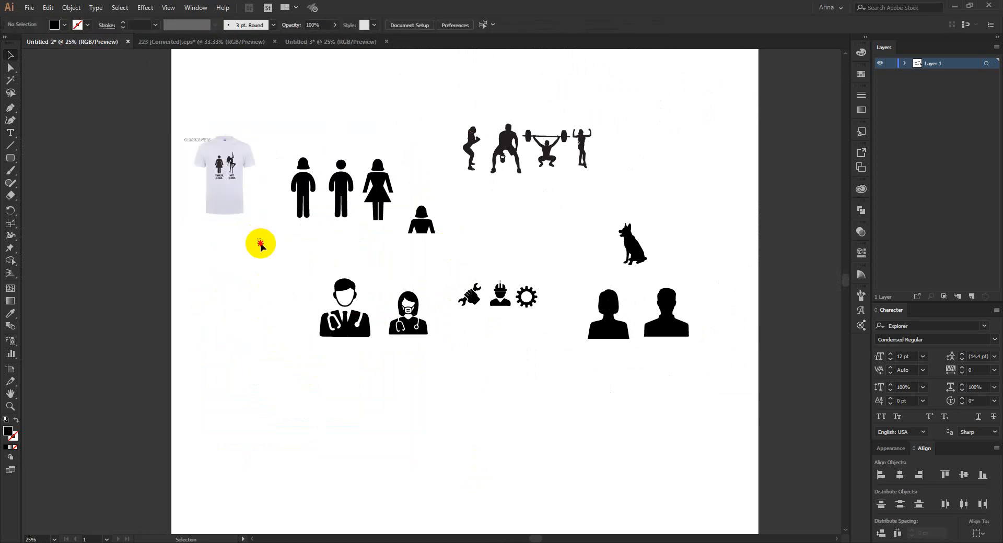
- Move the two doctor icons up and left, directly beneath the three standing figures
{"action": "left_click_drag", "start_coordinate": [258, 241], "coordinate": [374, 368]}
{"action": "left_click_drag", "start_coordinate": [358, 334], "coordinate": [290, 295]}
{"action": "left_click_drag", "start_coordinate": [359, 277], "coordinate": [337, 282]}
{"action": "left_click", "coordinate": [366, 333]}
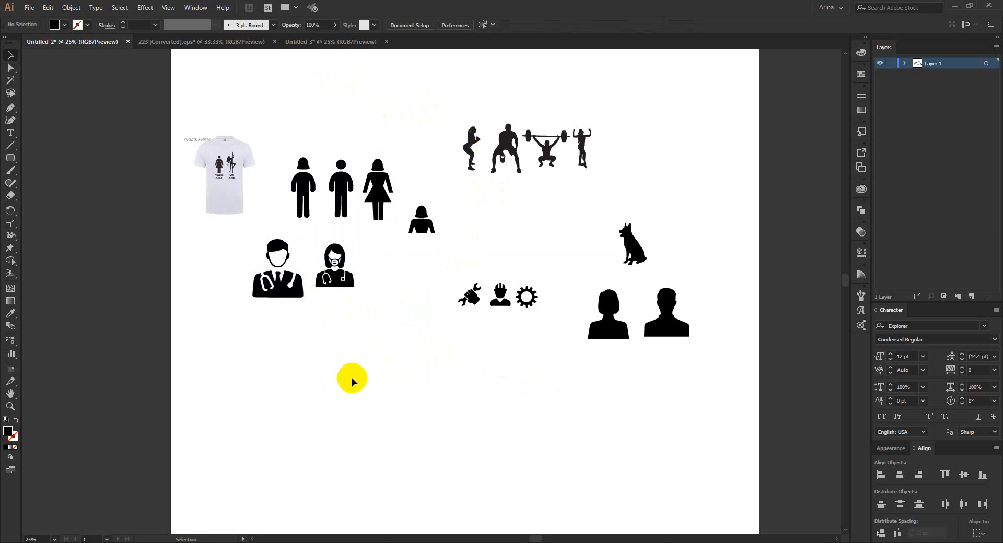
{"action": "scroll", "coordinate": [476, 323], "scroll_direction": "up", "scroll_amount": 1}
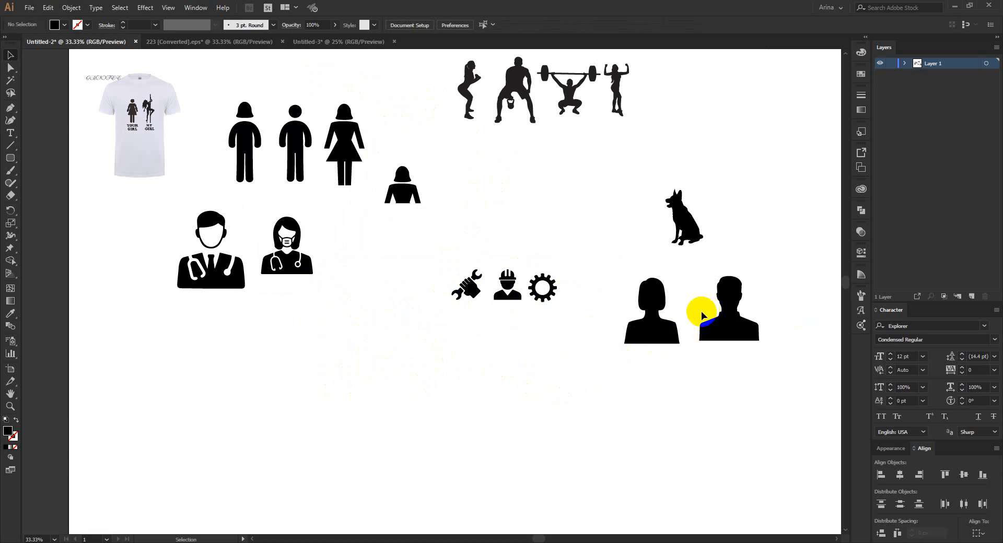
{"action": "scroll", "coordinate": [412, 349], "scroll_direction": "down", "scroll_amount": 1}
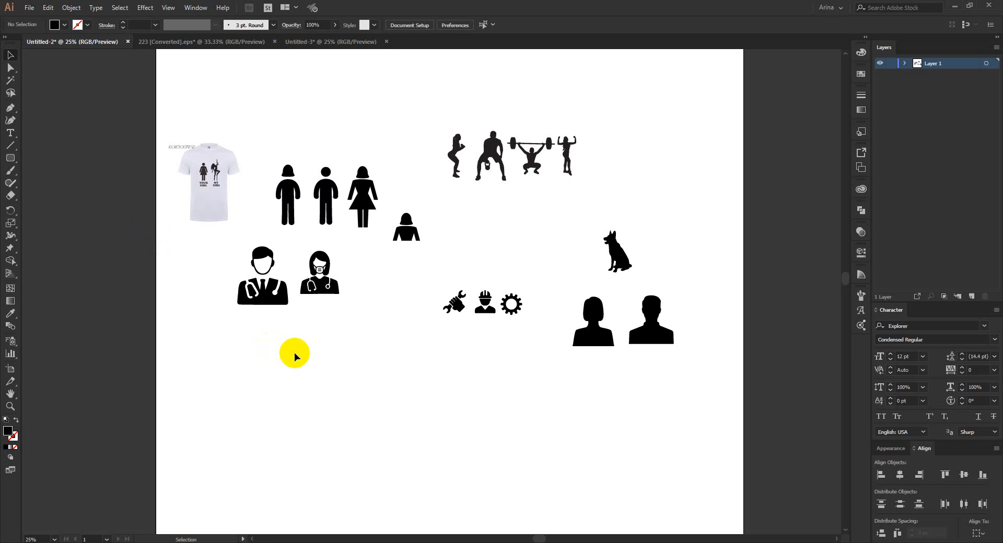
{"action": "left_click_drag", "start_coordinate": [360, 333], "coordinate": [293, 243]}
{"action": "left_click", "coordinate": [355, 353]}
- Move the T-shirt image further up toward the artboard's upper-left corner and deselect it
{"action": "left_click_drag", "start_coordinate": [197, 187], "coordinate": [194, 150]}
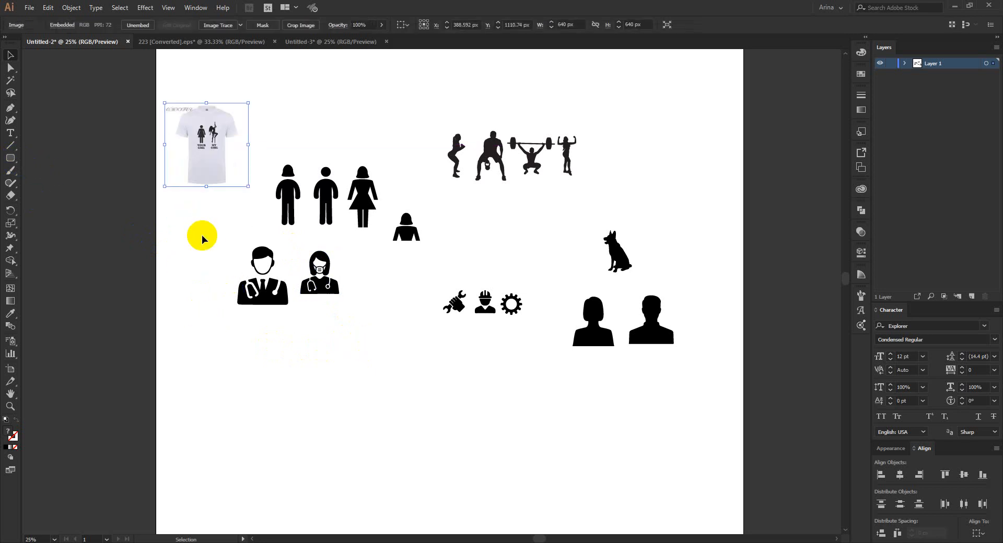
{"action": "left_click", "coordinate": [202, 235]}
- Draw a rounded rectangle about 839 by 1164 px in the empty area below the icons
{"action": "left_click", "coordinate": [7, 159]}
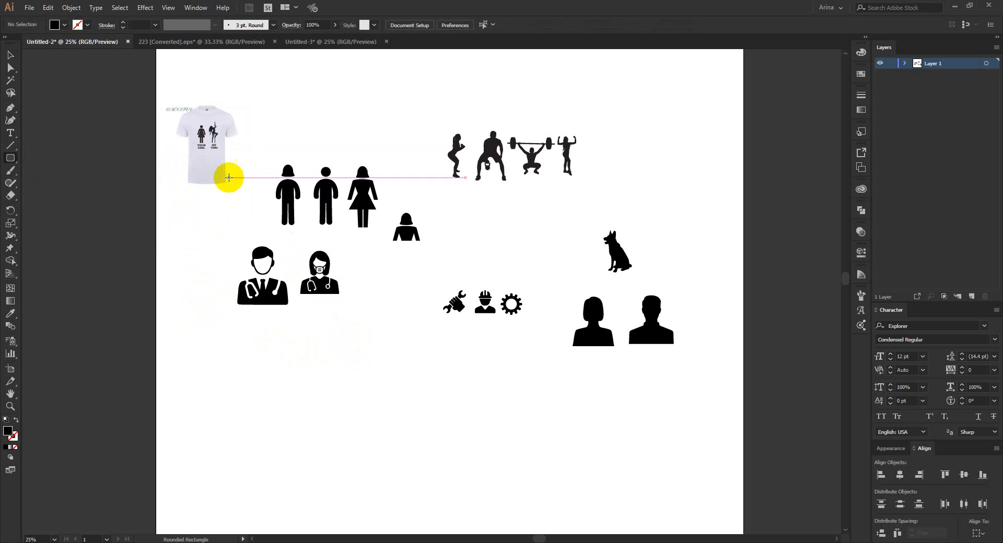
{"action": "scroll", "coordinate": [358, 342], "scroll_direction": "down", "scroll_amount": 3}
{"action": "left_click_drag", "start_coordinate": [321, 267], "coordinate": [431, 418]}
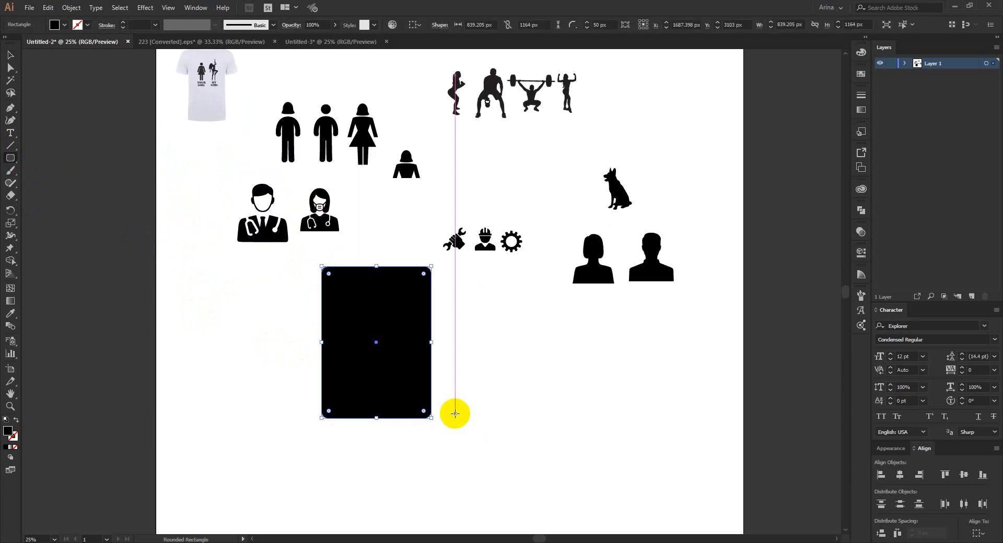
- Swap the rounded rectangle's fill and stroke so it is only outlined, and set the stroke weight to 50 pt
{"action": "key", "text": "shift+x"}
{"action": "key", "text": "v"}
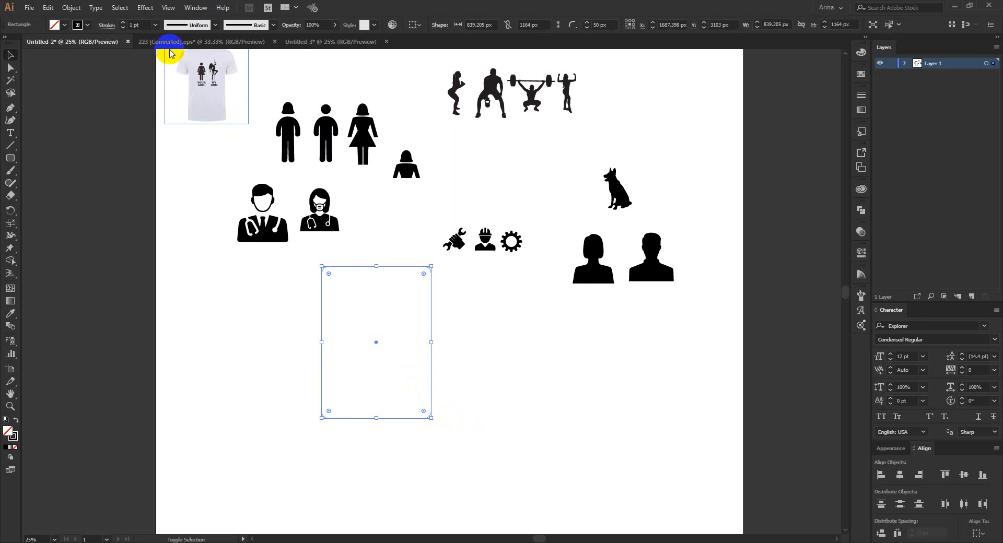
{"action": "left_click", "coordinate": [147, 32]}
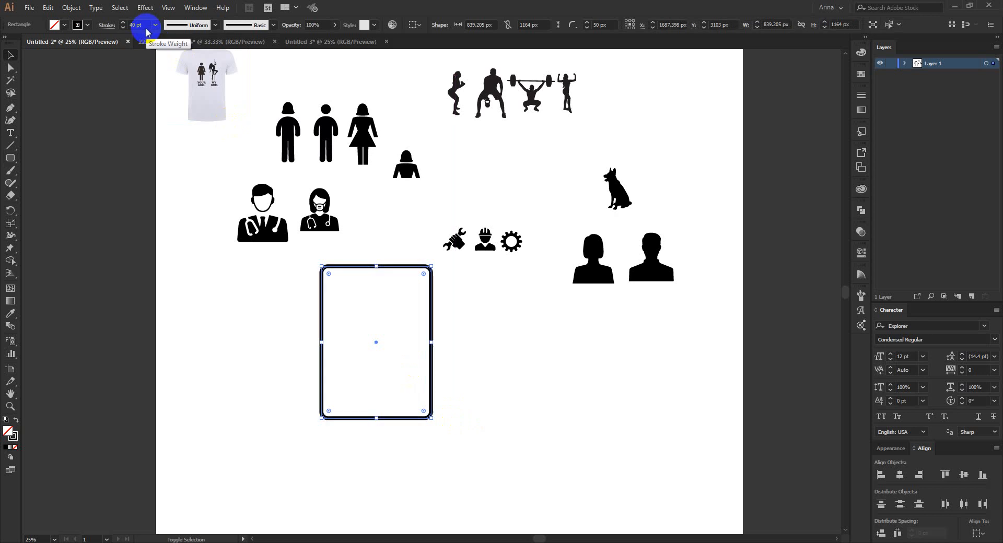
{"action": "left_click", "coordinate": [450, 357]}
- Place two copies of the rounded frame side by side and scale both down proportionally to about 60%
{"action": "mouse_move", "coordinate": [431, 344]}
{"action": "left_mouse_down"}
{"action": "mouse_move", "coordinate": [363, 362]}
{"action": "mouse_move", "coordinate": [487, 365]}
{"action": "left_mouse_up"}
{"action": "left_click_drag", "start_coordinate": [541, 459], "coordinate": [227, 298]}
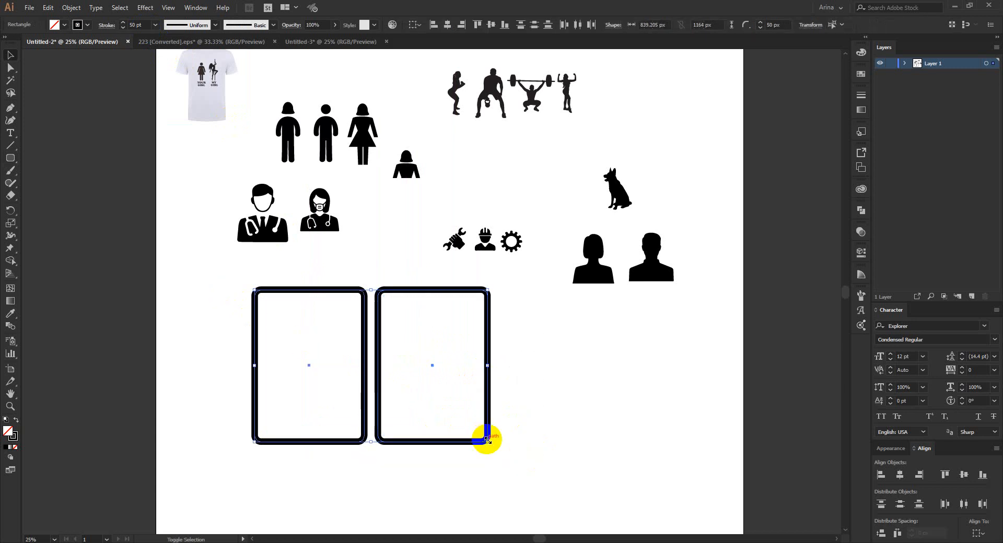
{"action": "left_click_drag", "start_coordinate": [487, 442], "coordinate": [396, 381]}
{"action": "left_click", "coordinate": [321, 400]}
- Add the text YOUR GIRL in the Explorer font and enlarge it to about 200 pt beneath the left frame
{"action": "scroll", "coordinate": [268, 361], "scroll_direction": "up", "scroll_amount": 2}
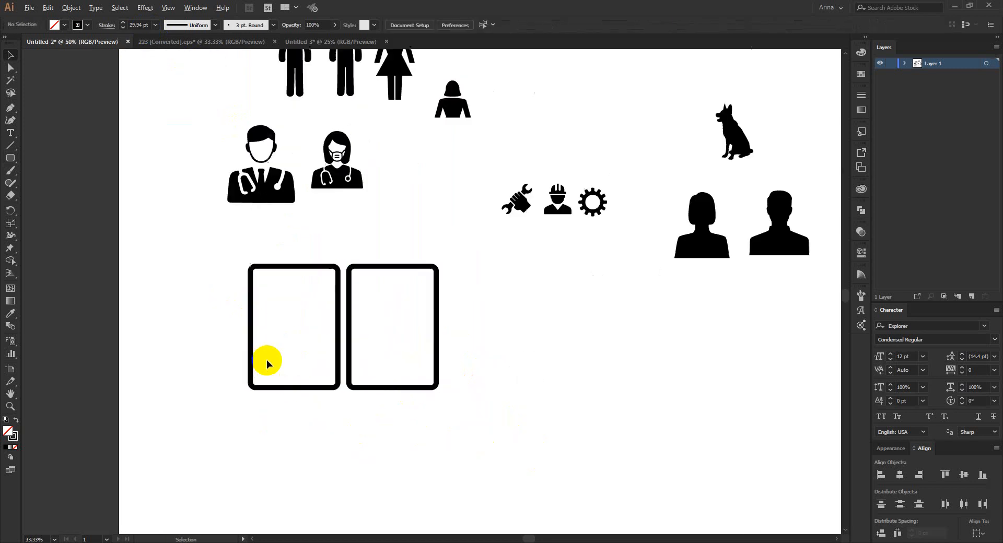
{"action": "left_click", "coordinate": [10, 134]}
{"action": "left_click", "coordinate": [275, 435]}
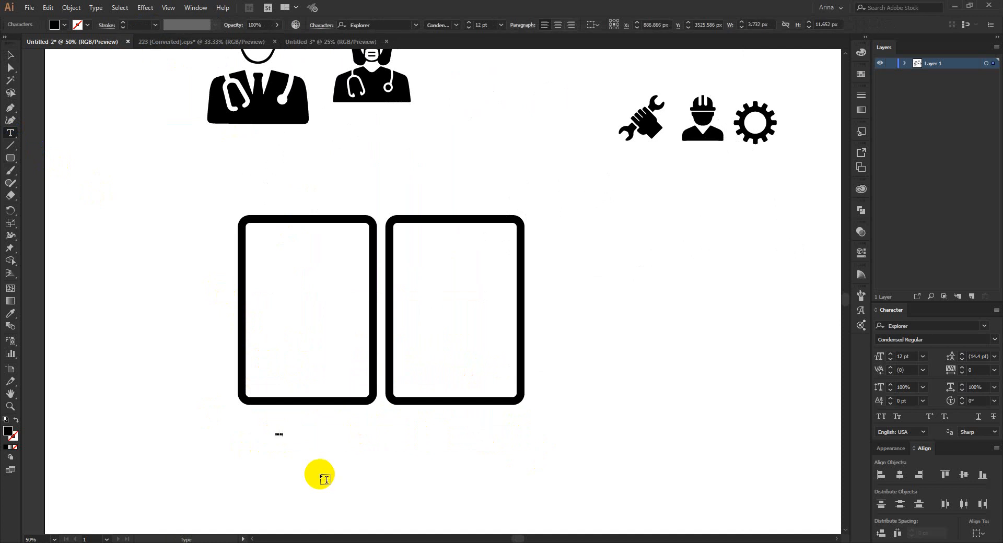
{"action": "left_click", "coordinate": [10, 55]}
{"action": "left_click_drag", "start_coordinate": [283, 439], "coordinate": [413, 528]}
- Duplicate the YOUR GIRL caption beneath the right frame and change the copy's text to MY GIRL
{"action": "left_click_drag", "start_coordinate": [367, 459], "coordinate": [459, 392]}
{"action": "triple_click", "coordinate": [462, 389]}
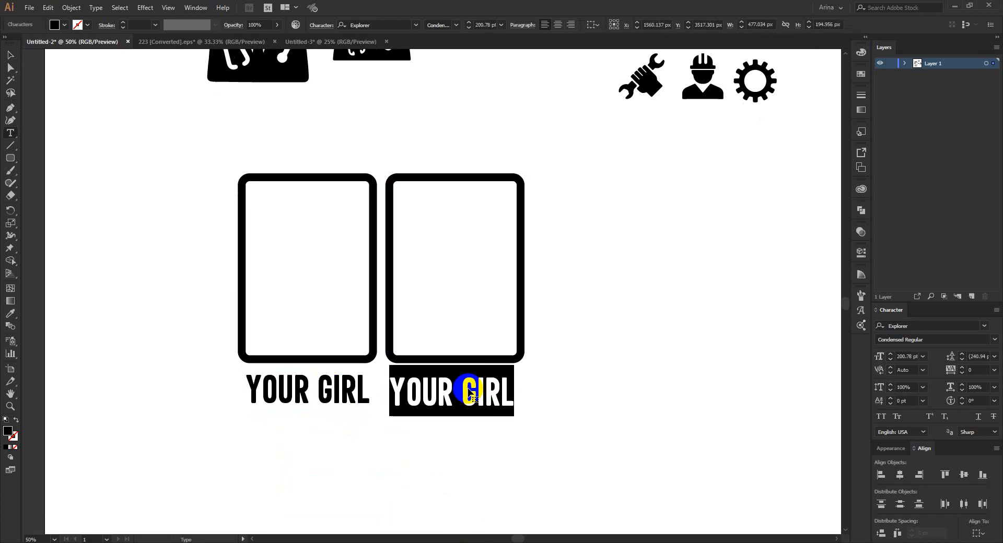
{"action": "type", "text": "MY GIRL"}
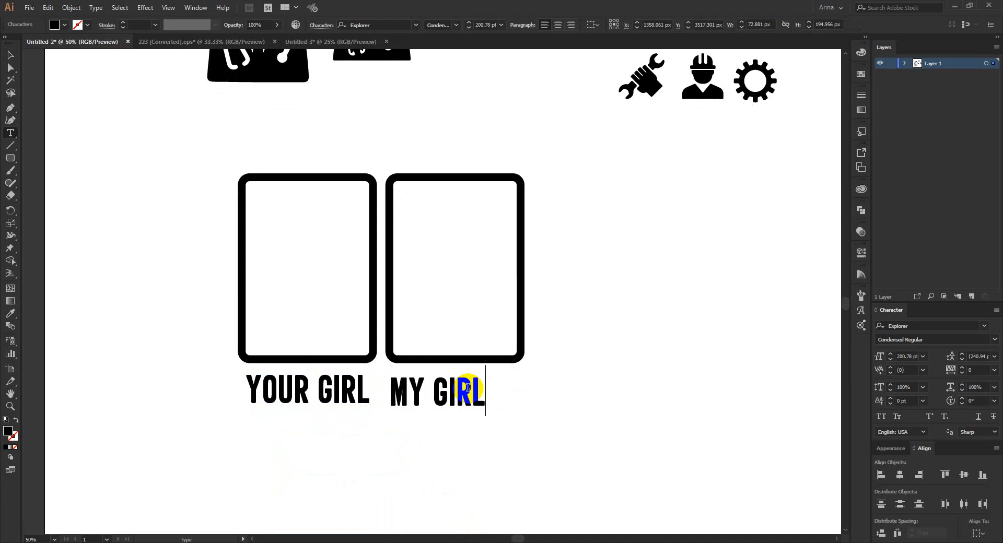
- Change the font of both the YOUR GIRL and MY GIRL captions to Now Alt Black
{"action": "left_click", "coordinate": [9, 55]}
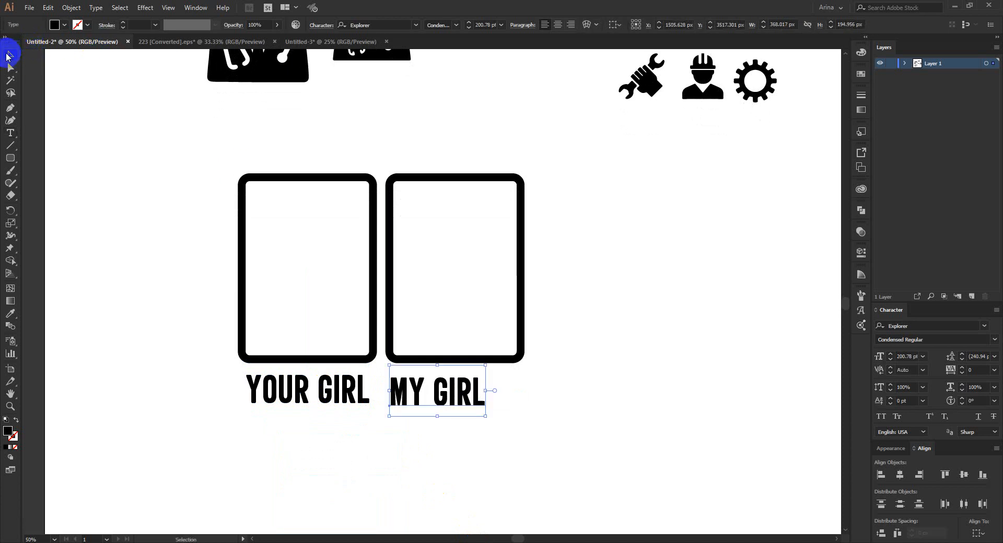
{"action": "left_click", "coordinate": [282, 386], "text": "shift"}
{"action": "left_click", "coordinate": [400, 408]}
{"action": "left_click", "coordinate": [396, 24]}
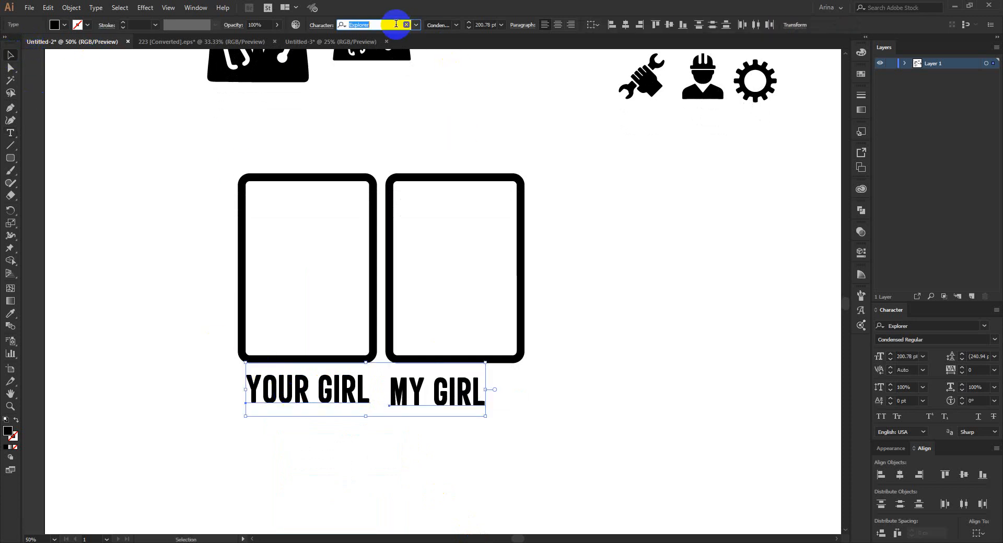
{"action": "type", "text": "now"}
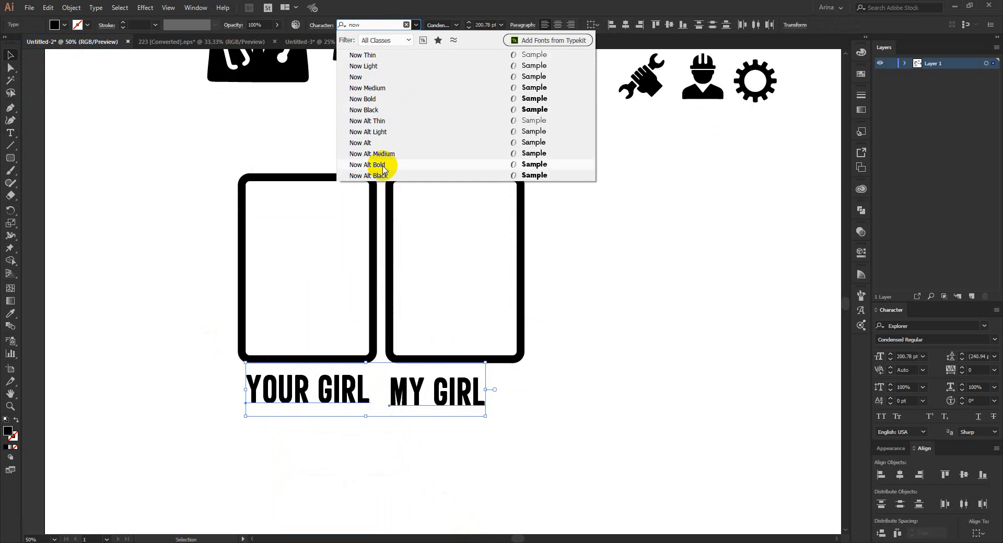
{"action": "left_click", "coordinate": [375, 180]}
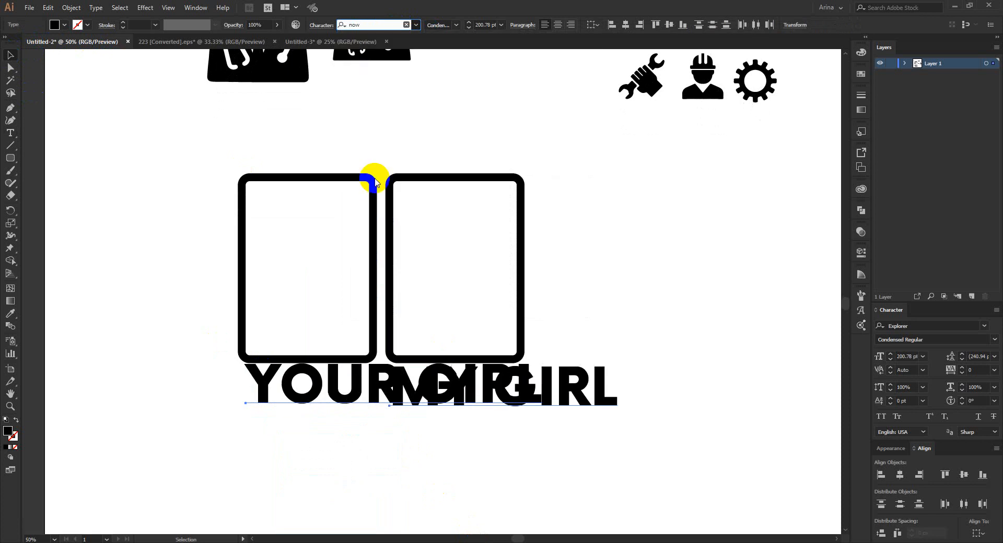
{"action": "left_click", "coordinate": [583, 312]}
- Split the YOUR GIRL caption into two stacked text objects and scale them down to about 113 pt beneath the left frame
{"action": "left_click_drag", "start_coordinate": [559, 382], "coordinate": [616, 426]}
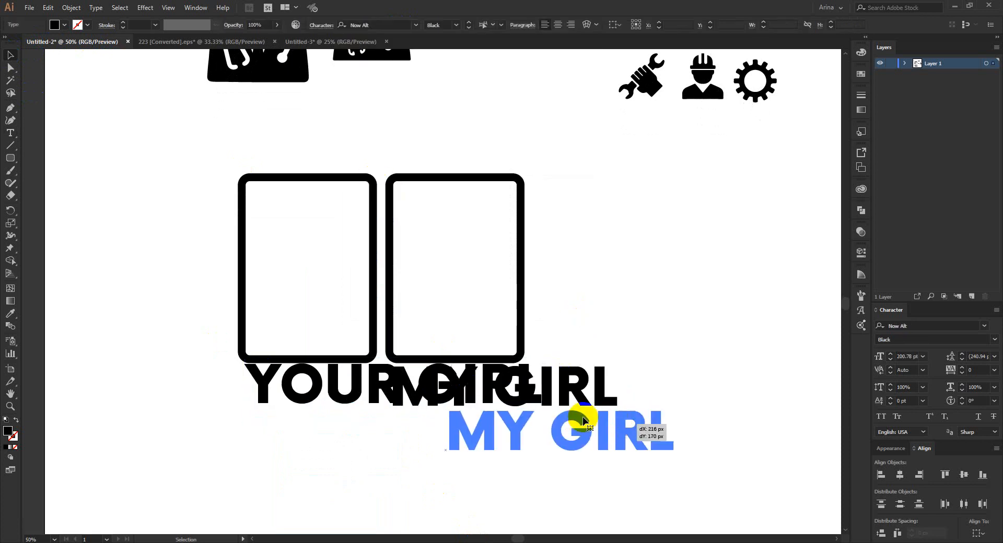
{"action": "double_click", "coordinate": [354, 387]}
{"action": "left_click_drag", "start_coordinate": [417, 385], "coordinate": [554, 393]}
{"action": "key", "text": "ctrl+c"}
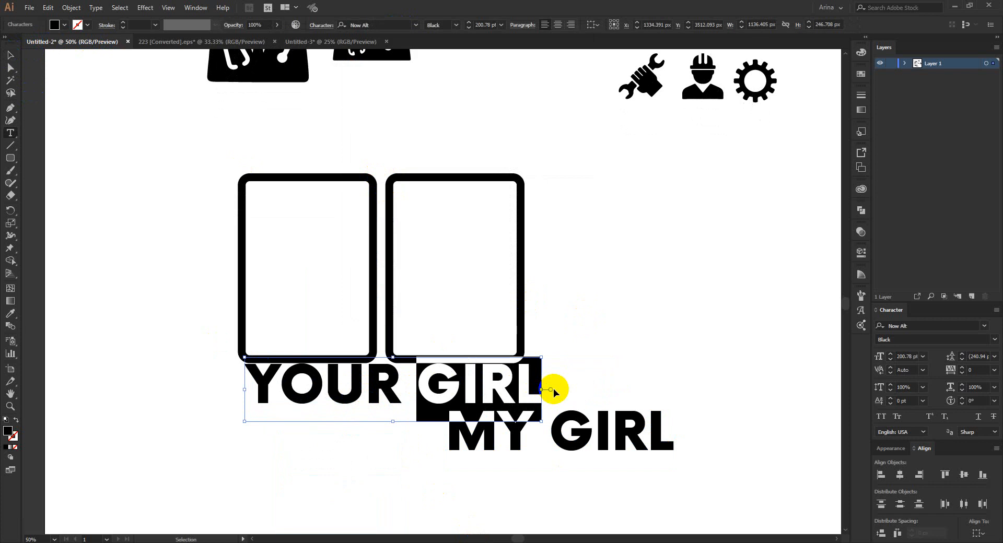
{"action": "key", "text": "BackSpace"}
{"action": "left_click", "coordinate": [10, 55]}
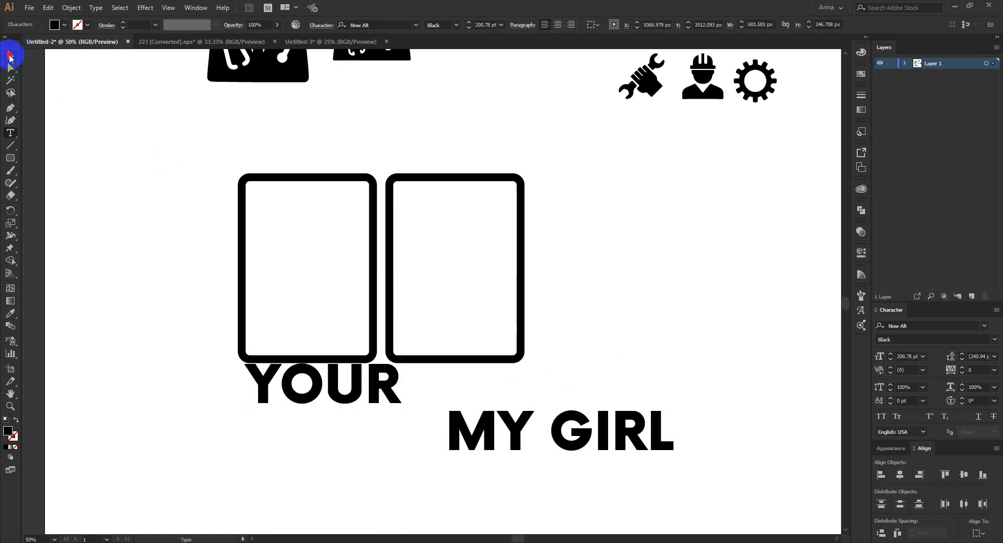
{"action": "key", "text": "ctrl+v"}
{"action": "left_click_drag", "start_coordinate": [427, 297], "coordinate": [334, 443]}
{"action": "left_click", "coordinate": [330, 389], "text": "shift"}
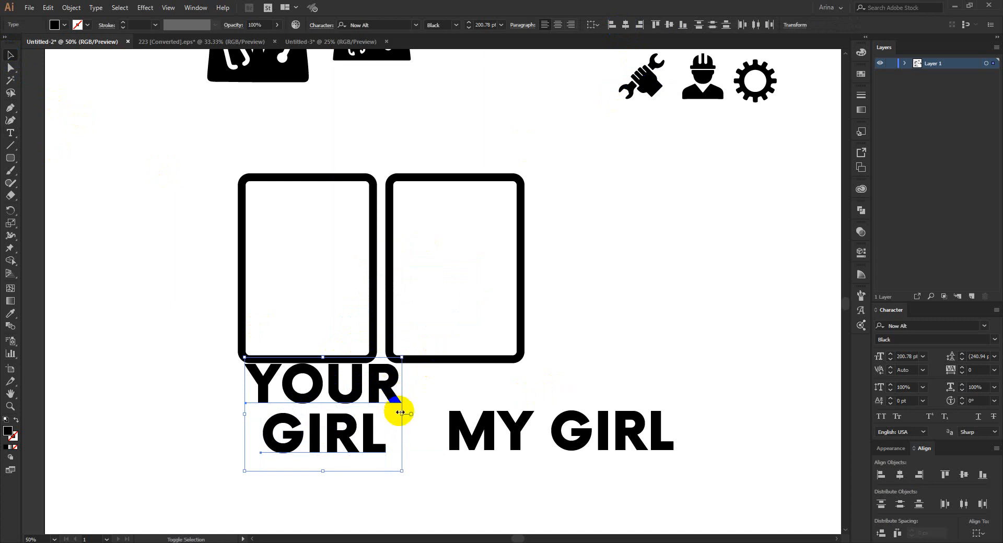
{"action": "left_click_drag", "start_coordinate": [401, 413], "coordinate": [314, 397]}
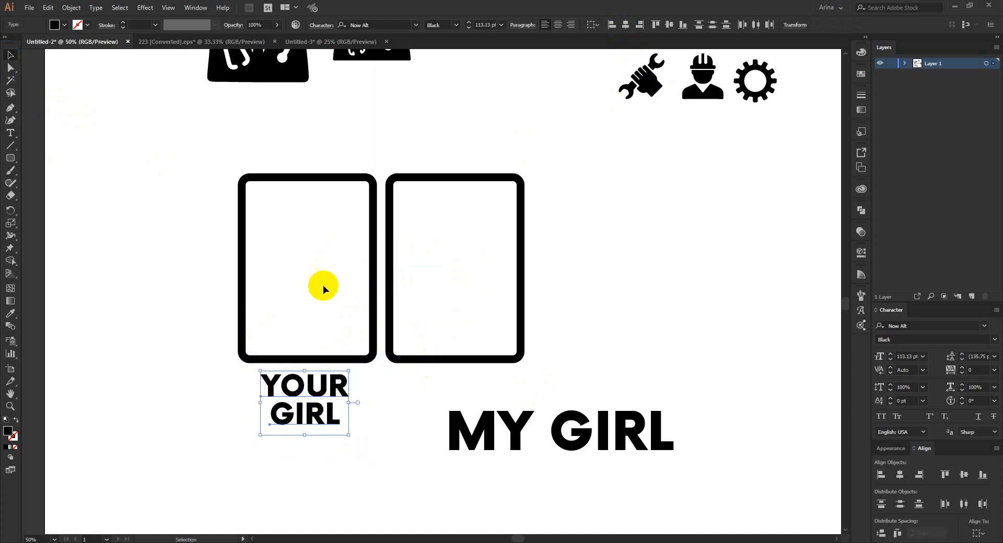
- Widen the gap between the frames by nudging the right frame outward, and delete the old single-line MY GIRL caption
{"action": "left_click", "coordinate": [408, 182]}
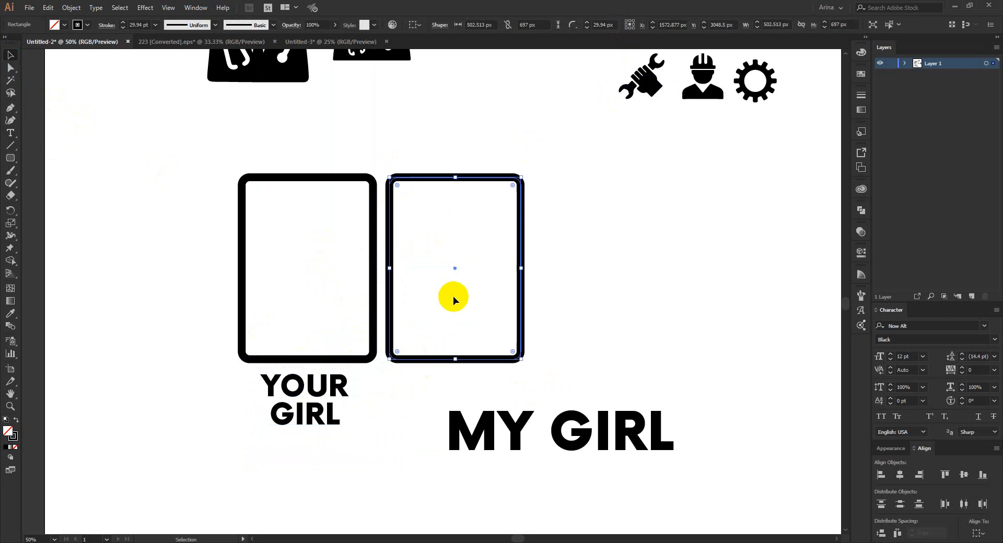
{"action": "key", "text": "shift+Right"}
{"action": "key", "text": "shift+Right"}
{"action": "key", "text": "shift+Right"}
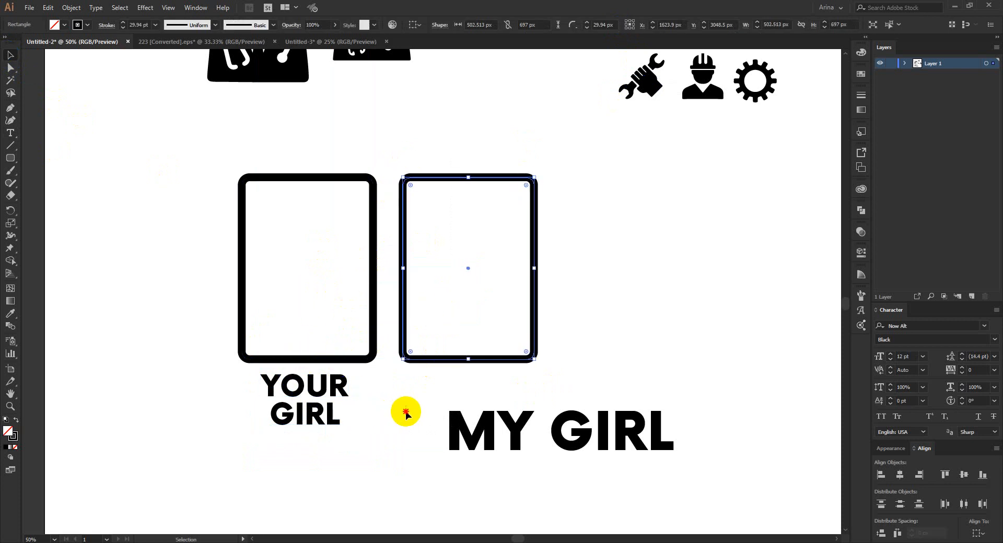
{"action": "left_click", "coordinate": [574, 462]}
{"action": "key", "text": "Delete"}
- Duplicate the stacked YOUR GIRL caption beneath the right frame and change the copy's first word to MY
{"action": "left_click_drag", "start_coordinate": [245, 383], "coordinate": [308, 441]}
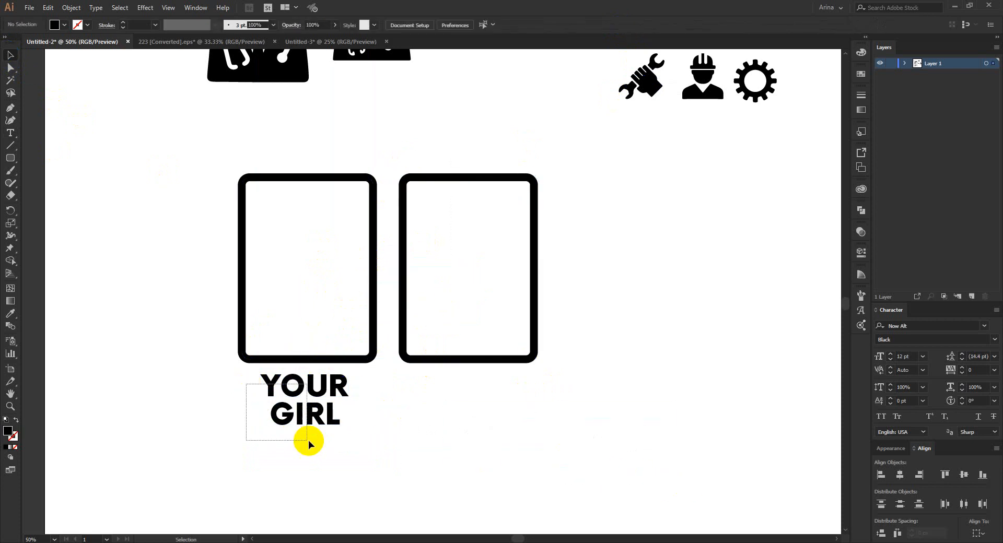
{"action": "left_click_drag", "start_coordinate": [306, 409], "coordinate": [469, 409]}
{"action": "double_click", "coordinate": [470, 394]}
{"action": "double_click", "coordinate": [474, 386]}
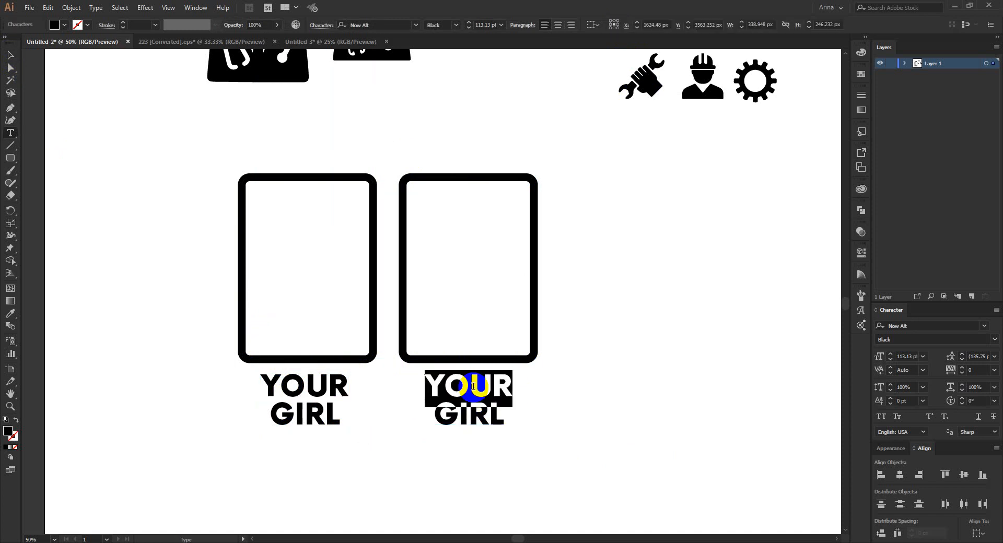
{"action": "type", "text": "MY"}
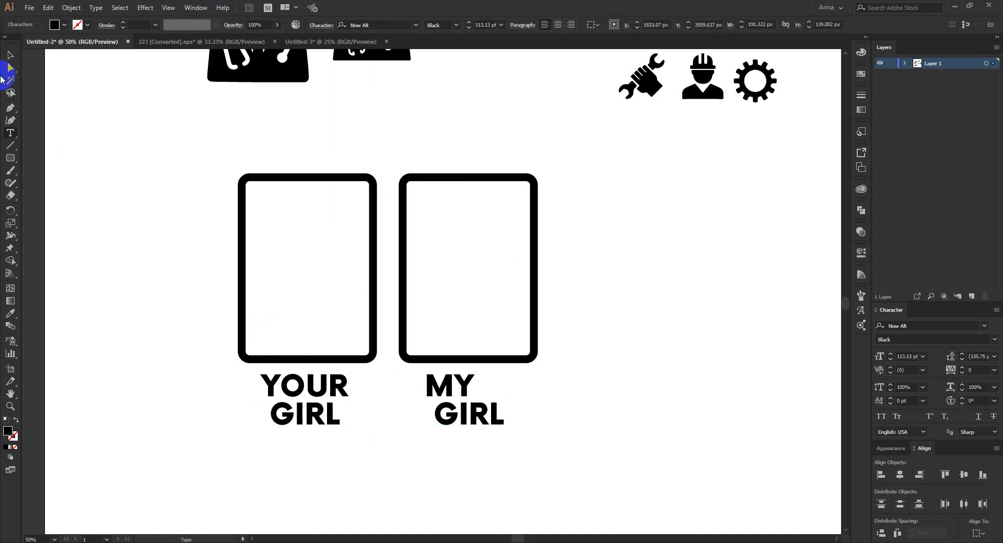
- Center each frame and its stacked caption horizontally with each other
{"action": "left_click", "coordinate": [10, 55]}
{"action": "left_click_drag", "start_coordinate": [172, 160], "coordinate": [360, 448]}
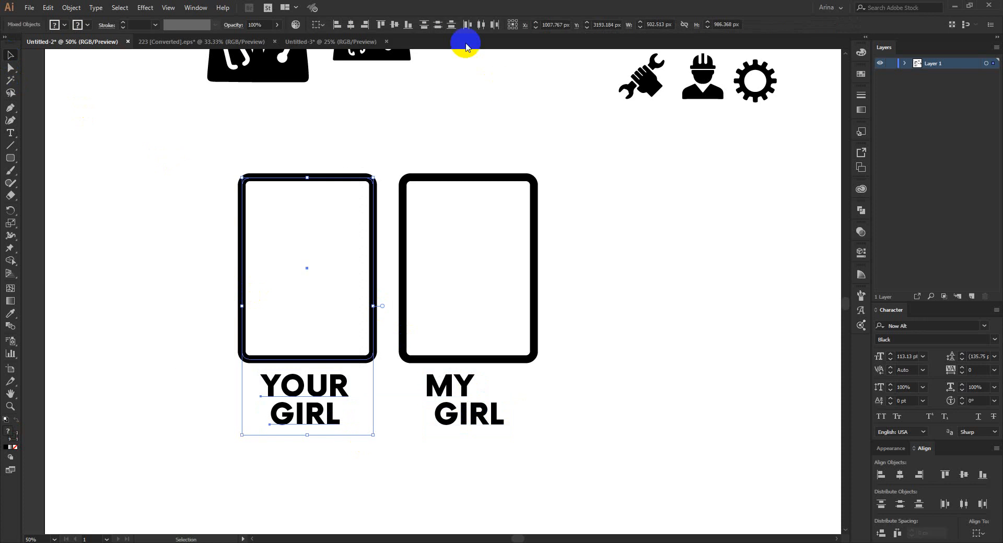
{"action": "left_click", "coordinate": [349, 24]}
{"action": "left_click_drag", "start_coordinate": [510, 165], "coordinate": [426, 466]}
{"action": "left_click", "coordinate": [349, 25]}
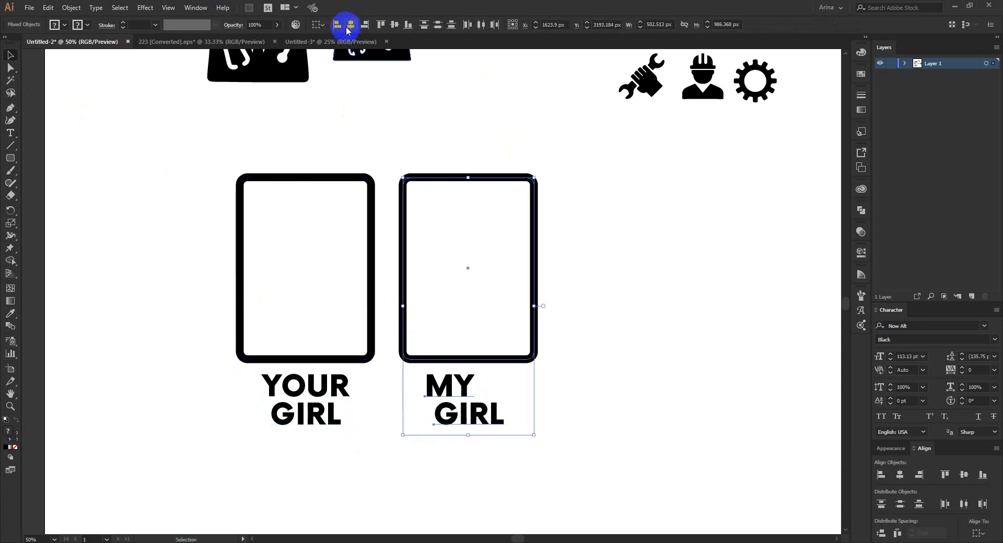
{"action": "left_click", "coordinate": [500, 114]}
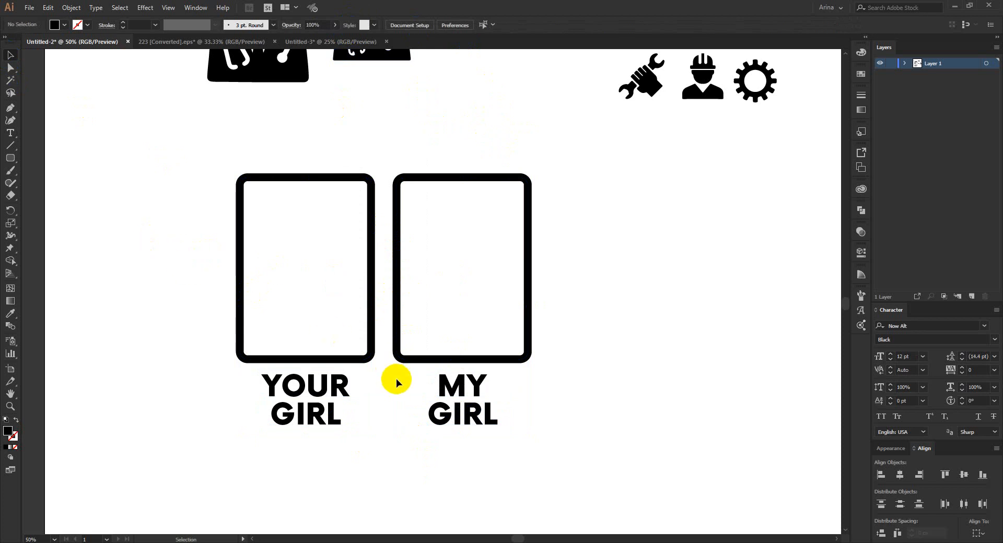
- Examine the reference T-shirt and the available silhouette icons to choose figures for the two frames
{"action": "scroll", "coordinate": [396, 380], "scroll_direction": "up", "scroll_amount": 2}
{"action": "scroll", "coordinate": [396, 380], "scroll_direction": "down", "scroll_amount": 2}
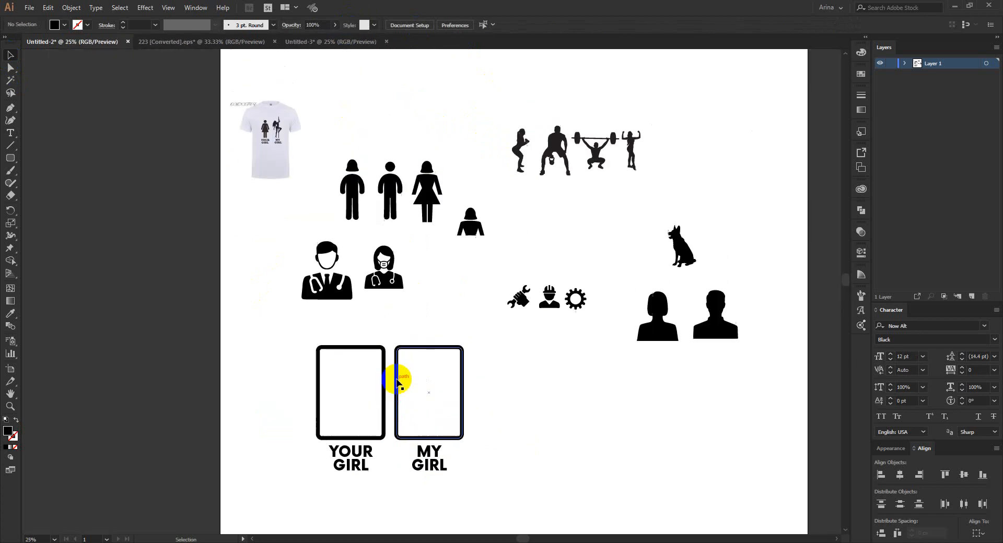
{"action": "scroll", "coordinate": [260, 139], "scroll_direction": "up", "scroll_amount": 3}
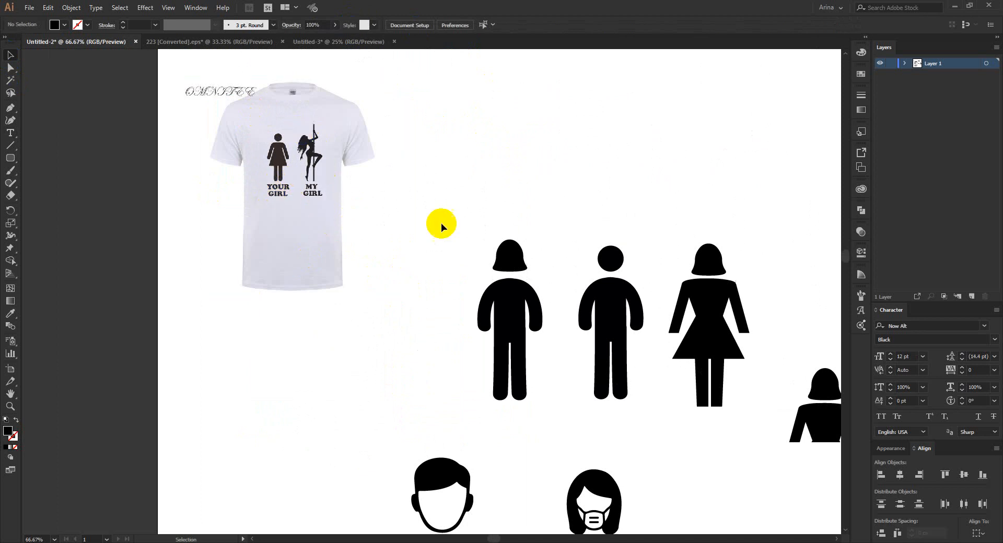
{"action": "left_click_drag", "start_coordinate": [444, 119], "coordinate": [217, 235]}
{"action": "left_click", "coordinate": [320, 362]}
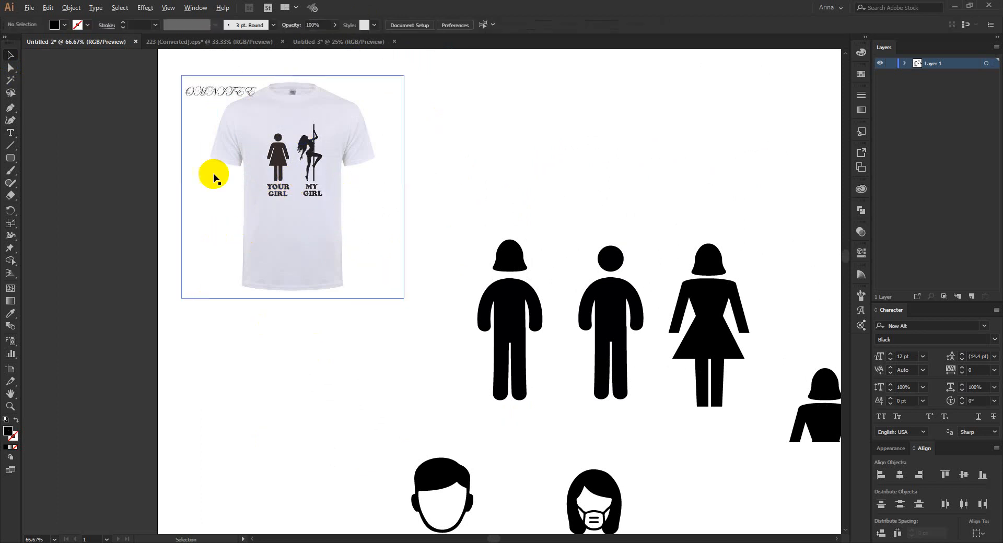
{"action": "scroll", "coordinate": [214, 178], "scroll_direction": "down", "scroll_amount": 3}
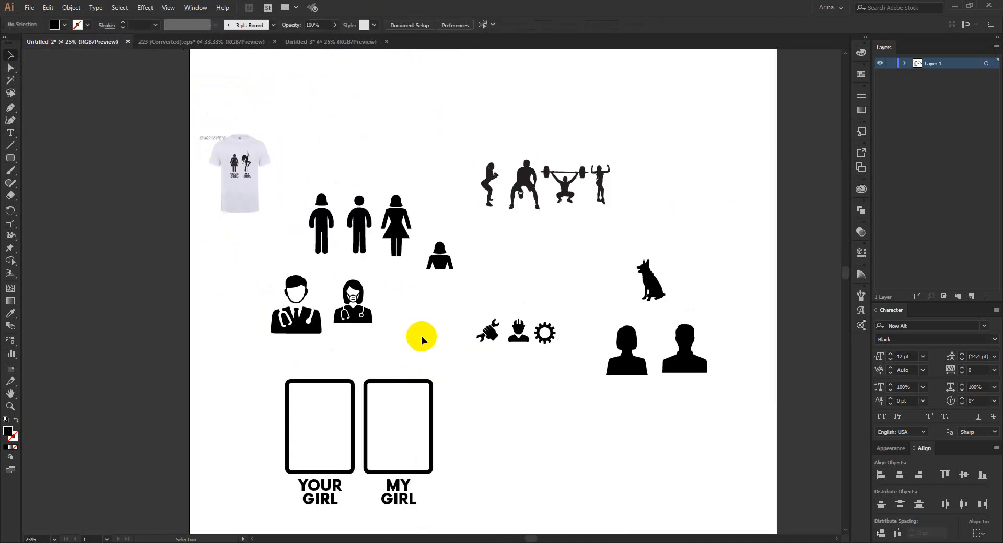
{"action": "scroll", "coordinate": [421, 336], "scroll_direction": "down", "scroll_amount": 2}
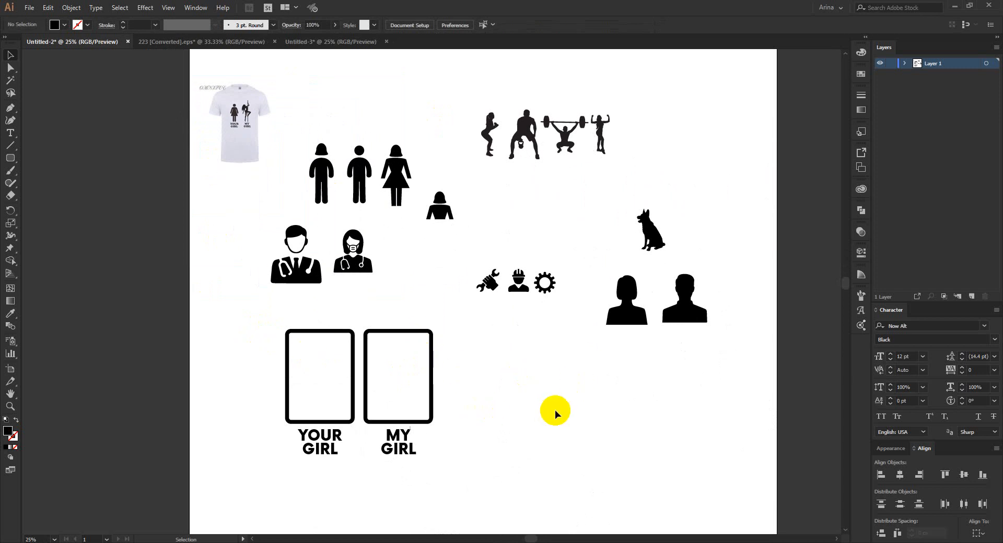
{"action": "scroll", "coordinate": [361, 181], "scroll_direction": "up", "scroll_amount": 1}
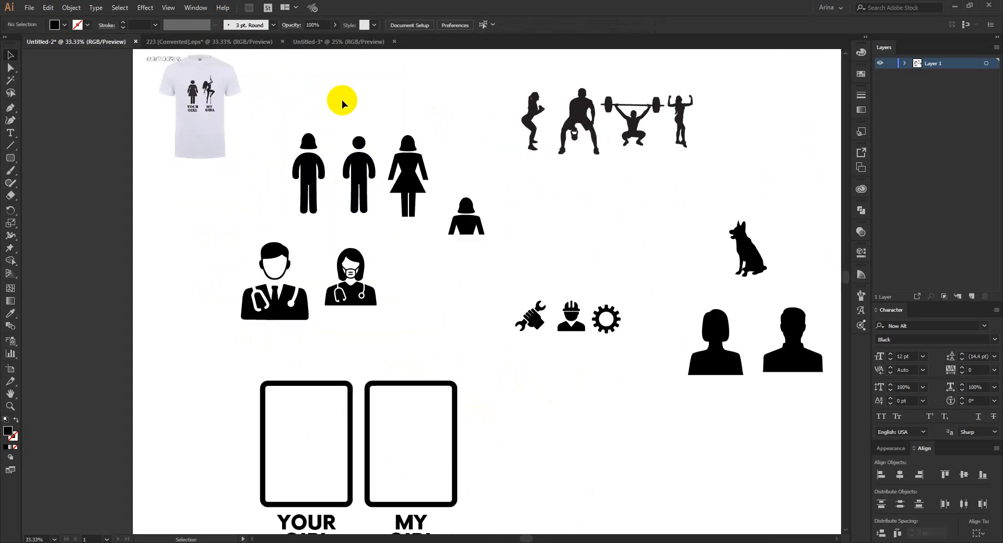
{"action": "left_click_drag", "start_coordinate": [342, 100], "coordinate": [434, 185]}
{"action": "left_click", "coordinate": [461, 146]}
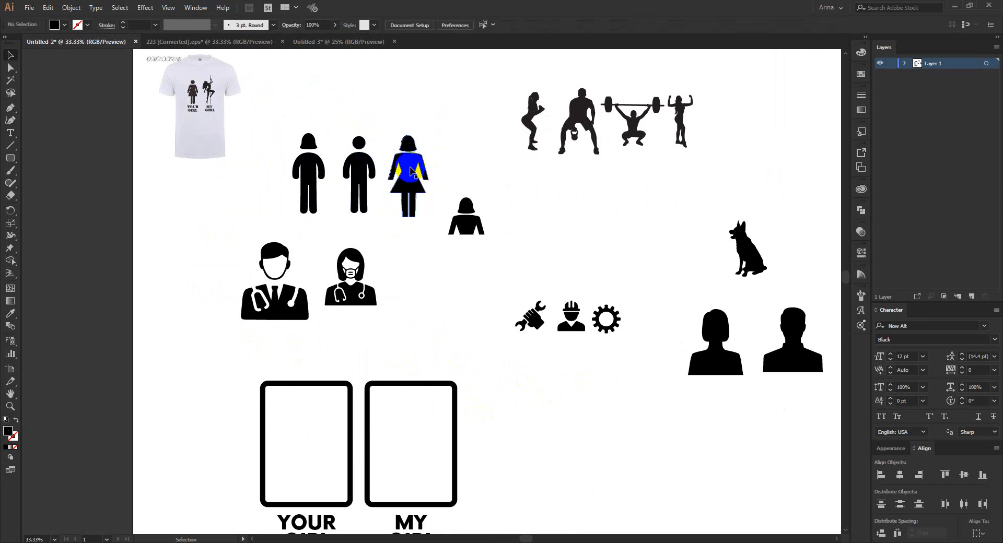
- Place a copy of the woman-in-a-dress icon inside the YOUR GIRL frame and enlarge it slightly
{"action": "left_click_drag", "start_coordinate": [409, 175], "coordinate": [318, 438]}
{"action": "key", "text": "ctrl+z"}
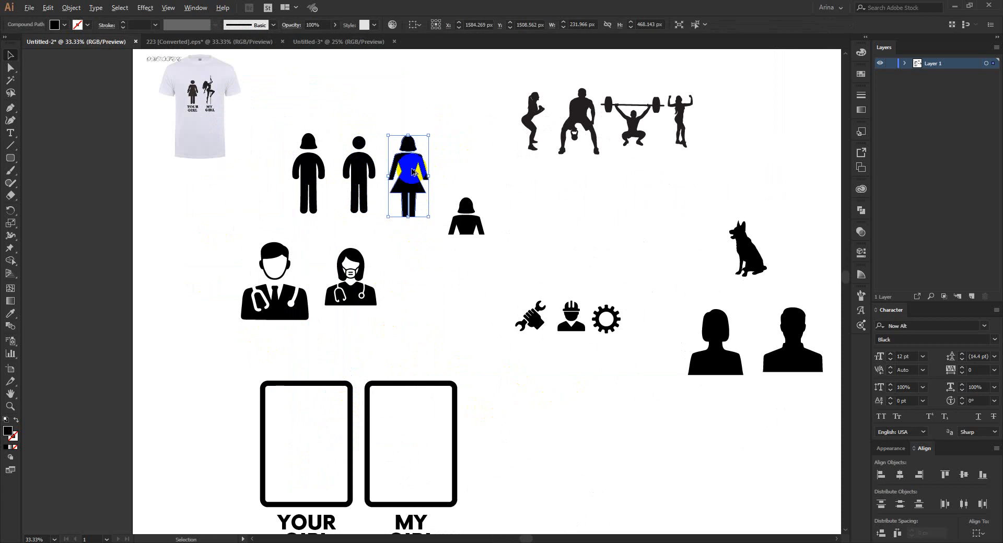
{"action": "left_click_drag", "start_coordinate": [413, 172], "coordinate": [306, 441]}
{"action": "left_click_drag", "start_coordinate": [307, 407], "coordinate": [308, 395]}
{"action": "left_click", "coordinate": [352, 342]}
{"action": "scroll", "coordinate": [352, 343], "scroll_direction": "down", "scroll_amount": 1}
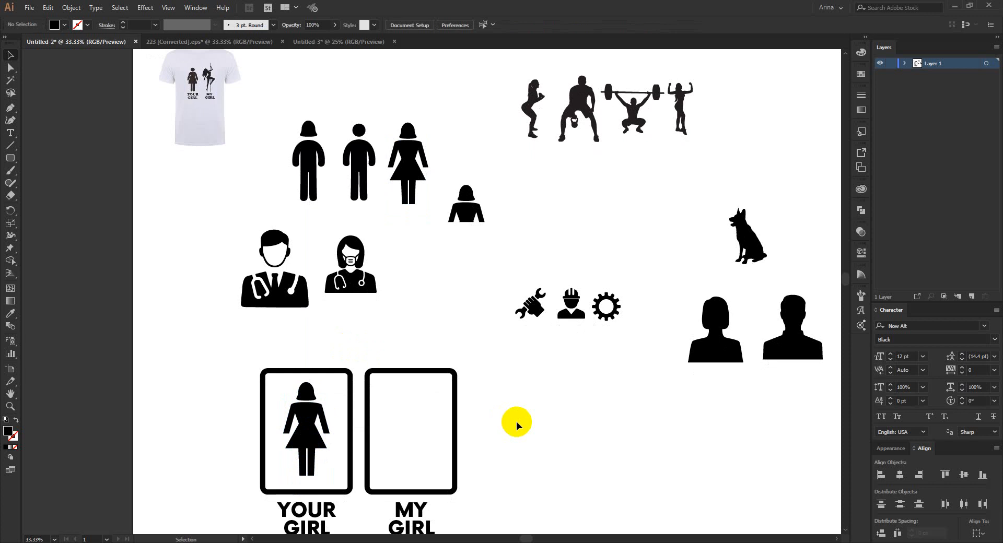
- Move the squatting woman silhouette into the MY GIRL frame and enlarge it to about 537 px tall, matching the dress figure
{"action": "scroll", "coordinate": [516, 422], "scroll_direction": "down", "scroll_amount": 2}
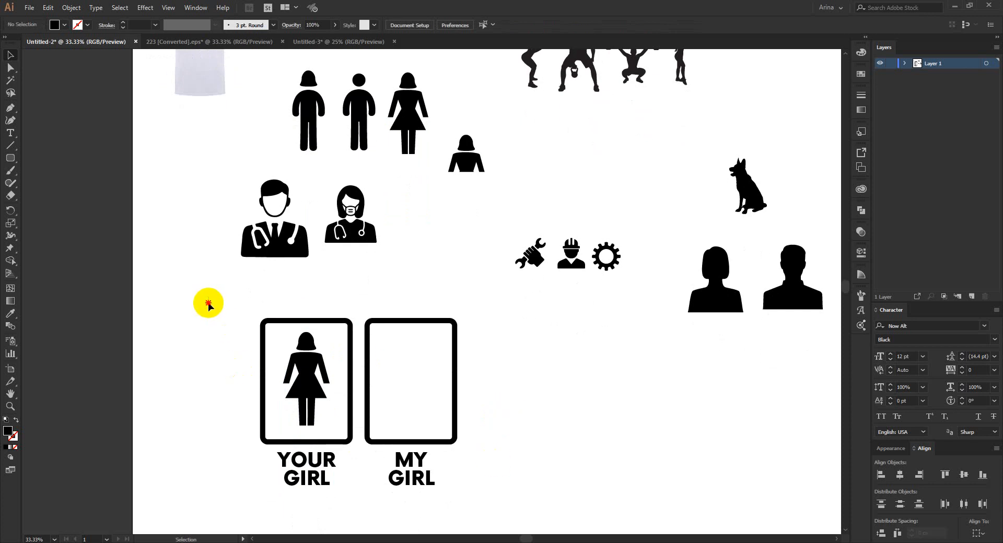
{"action": "scroll", "coordinate": [517, 355], "scroll_direction": "up", "scroll_amount": 2}
{"action": "left_click", "coordinate": [617, 201]}
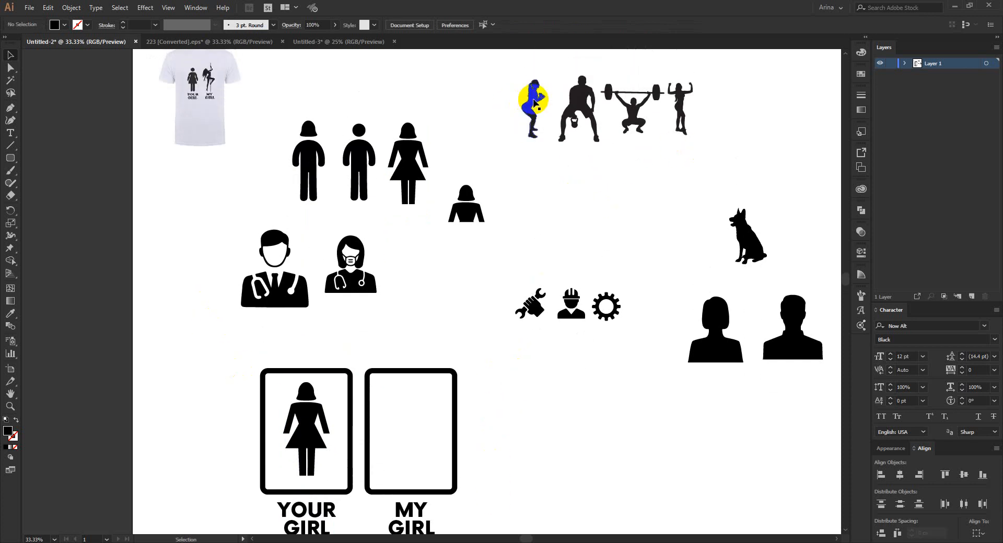
{"action": "left_click_drag", "start_coordinate": [534, 103], "coordinate": [411, 381]}
{"action": "left_click_drag", "start_coordinate": [410, 474], "coordinate": [413, 477]}
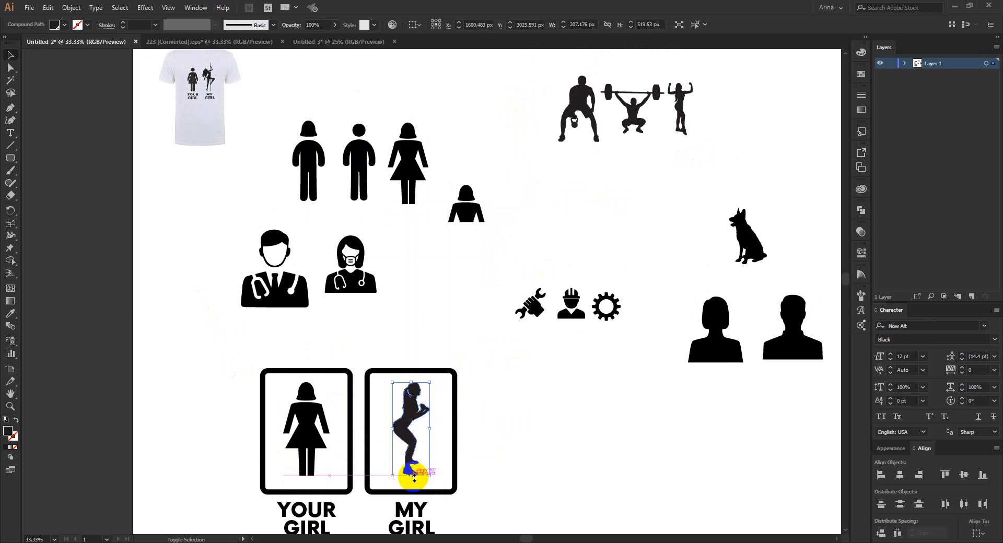
{"action": "left_click", "coordinate": [484, 402]}
- Center the MY GIRL frame, its squatting silhouette and its caption horizontally with one another
{"action": "scroll", "coordinate": [416, 275], "scroll_direction": "down", "scroll_amount": 1}
{"action": "left_click_drag", "start_coordinate": [399, 329], "coordinate": [441, 504]}
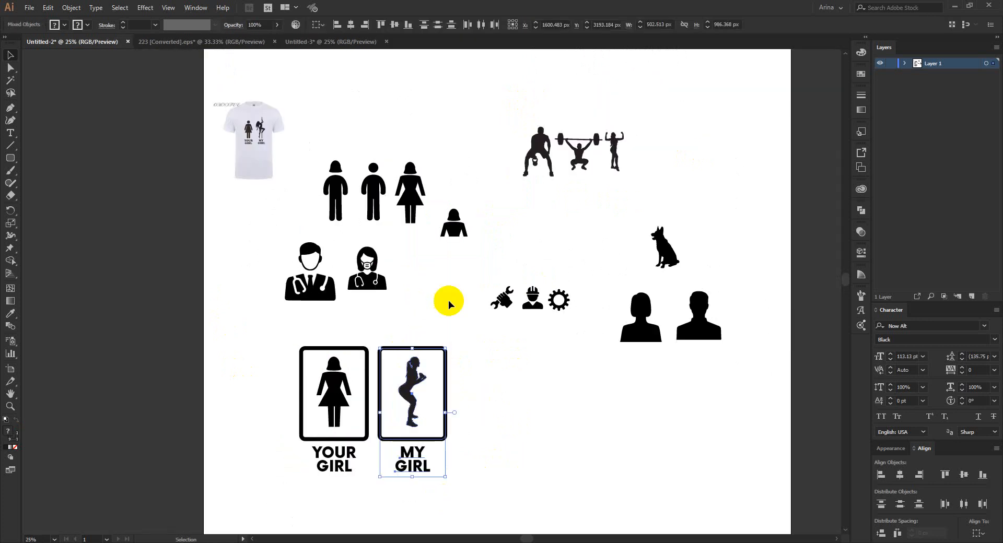
{"action": "left_click", "coordinate": [351, 23]}
{"action": "left_click", "coordinate": [245, 294]}
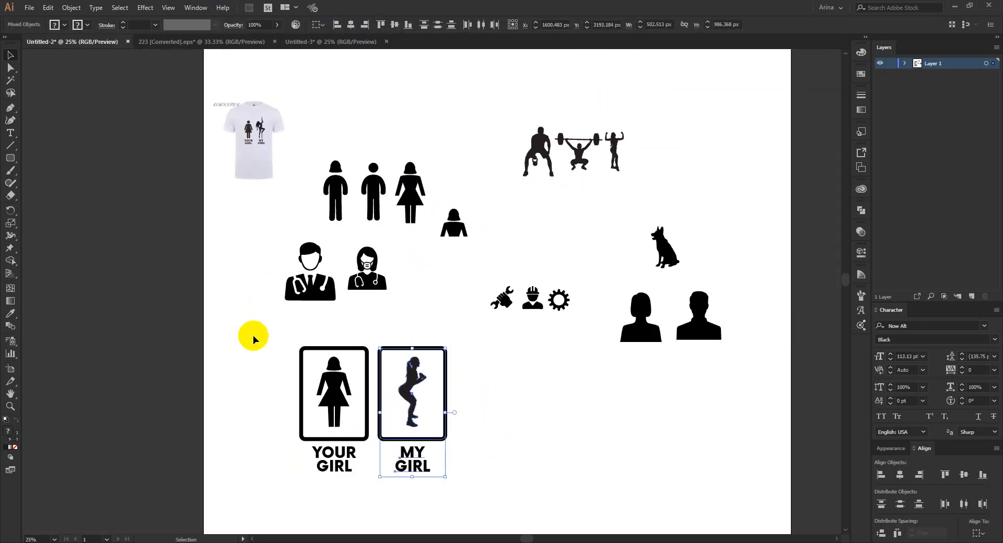
- Reflect the squatting woman silhouette across the vertical axis
{"action": "right_click", "coordinate": [409, 384]}
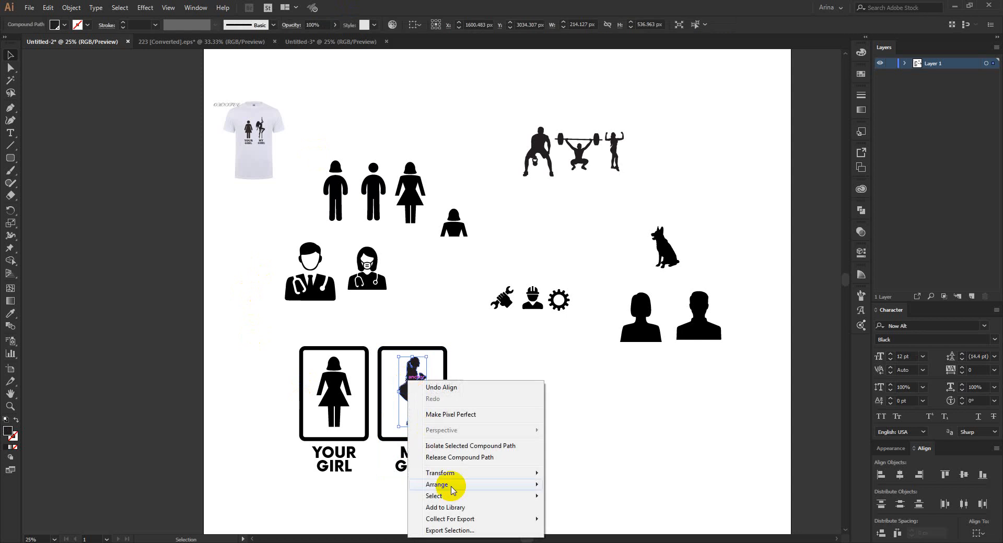
{"action": "mouse_move", "coordinate": [459, 475]}
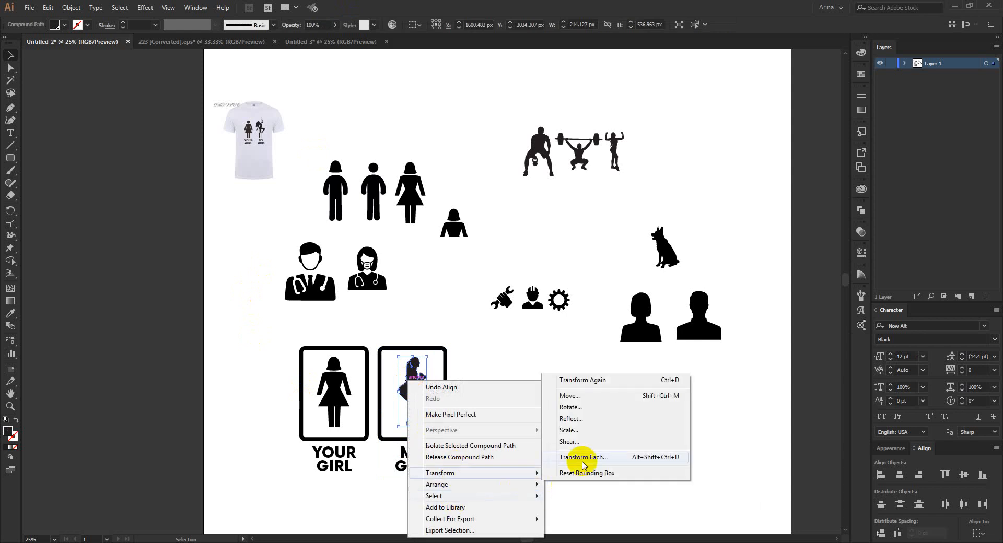
{"action": "left_click", "coordinate": [584, 421]}
{"action": "left_click", "coordinate": [616, 251]}
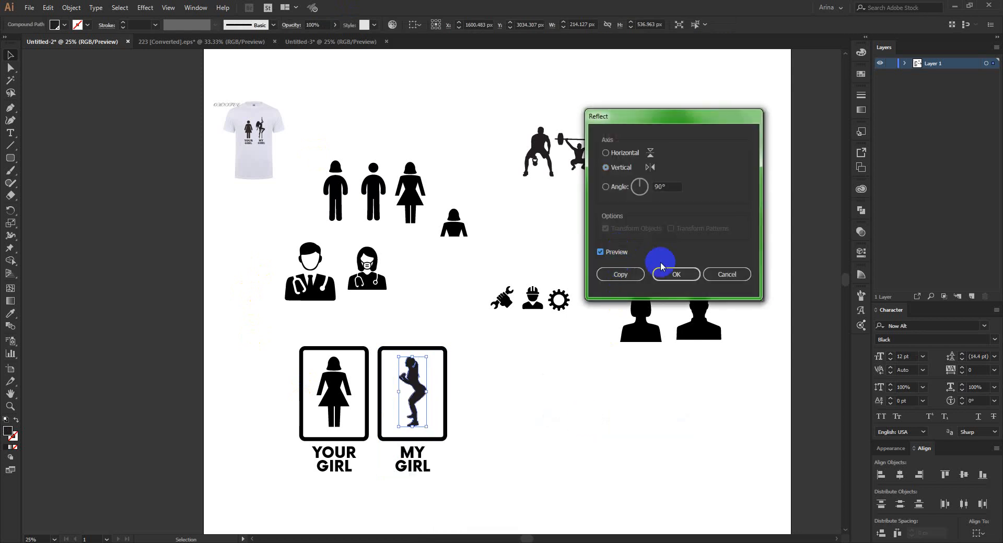
{"action": "left_click", "coordinate": [676, 275]}
{"action": "left_click", "coordinate": [526, 457]}
{"action": "scroll", "coordinate": [389, 474], "scroll_direction": "up", "scroll_amount": 2}
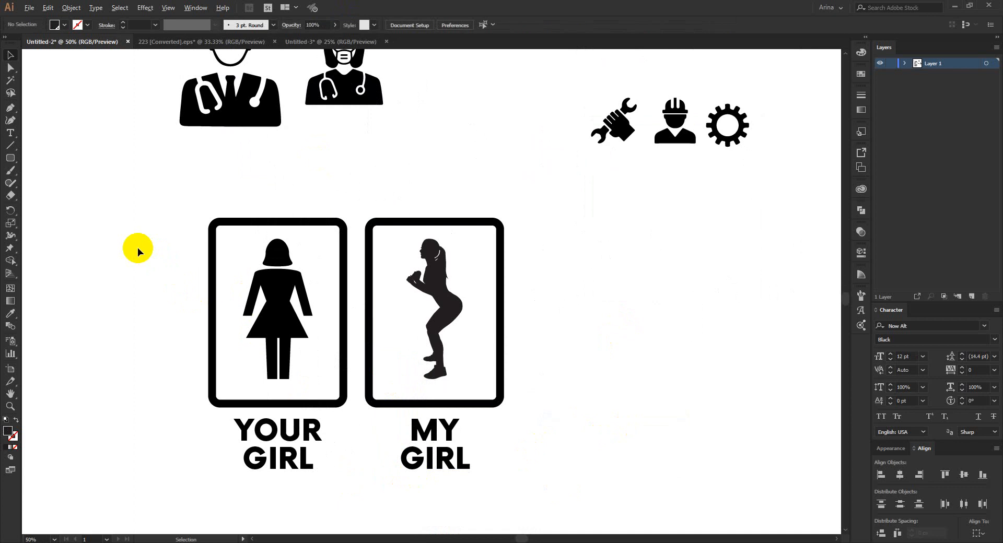
- Review the YOUR GIRL and MY GIRL frame pair against the reference T-shirt and the collected silhouettes
{"action": "scroll", "coordinate": [139, 248], "scroll_direction": "down", "scroll_amount": 1}
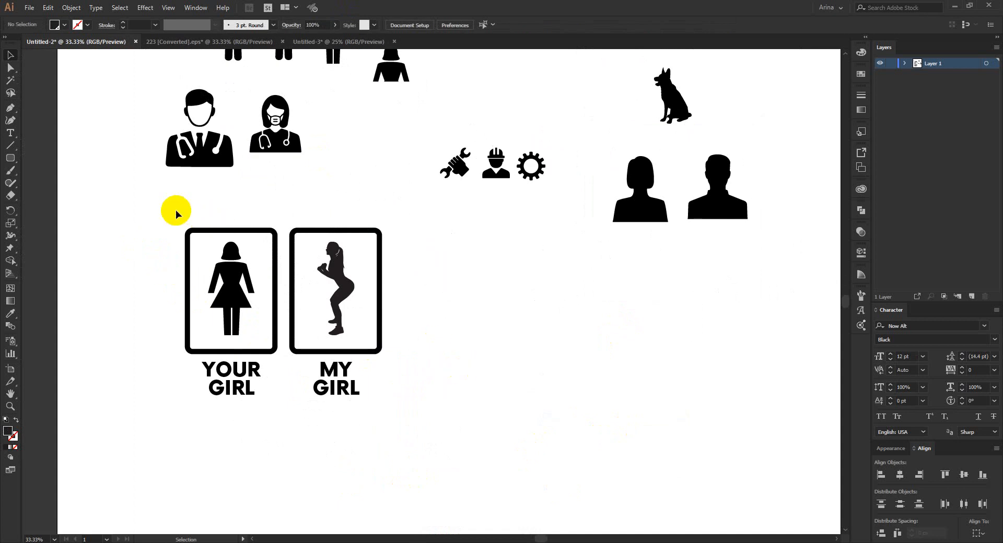
{"action": "left_click_drag", "start_coordinate": [134, 191], "coordinate": [415, 444]}
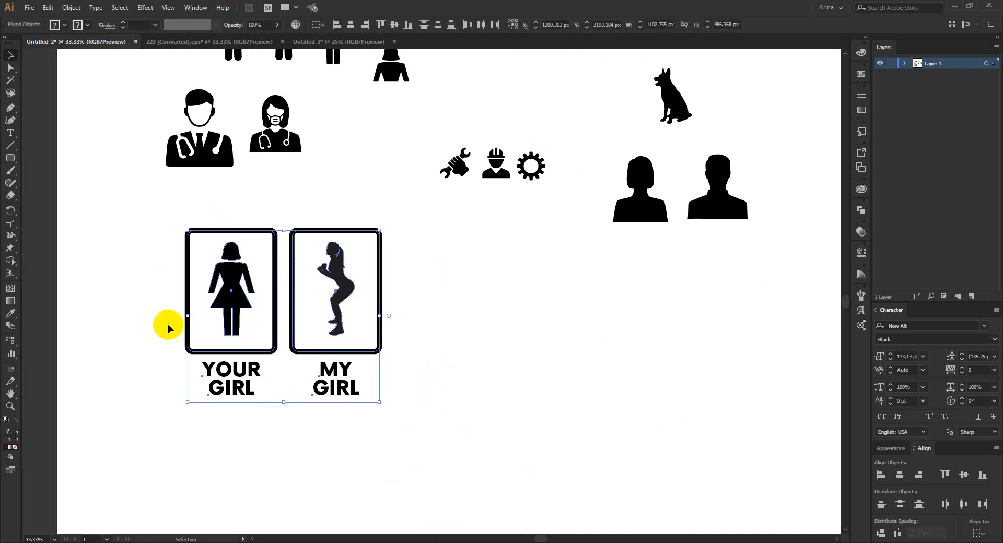
{"action": "scroll", "coordinate": [147, 318], "scroll_direction": "down", "scroll_amount": 1}
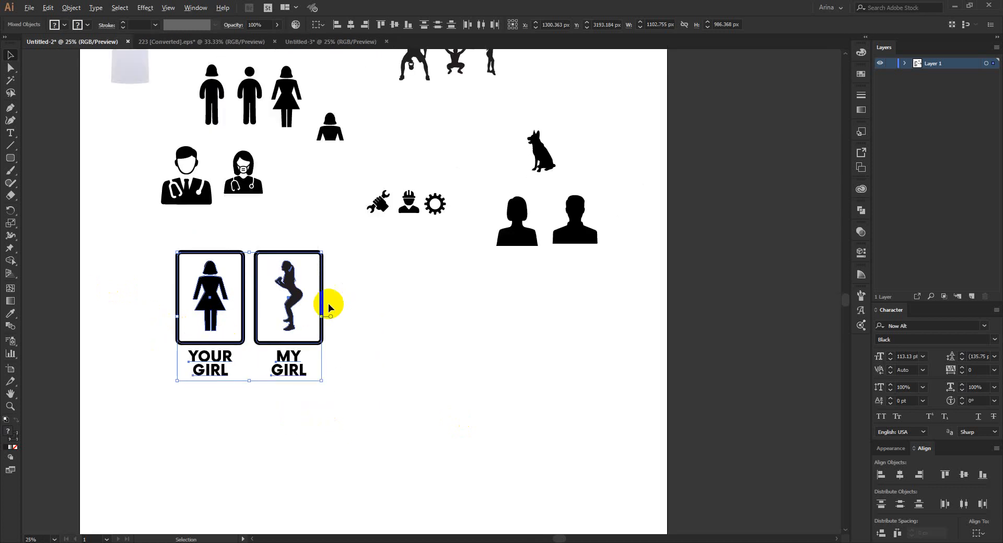
{"action": "scroll", "coordinate": [330, 301], "scroll_direction": "up", "scroll_amount": 1}
{"action": "scroll", "coordinate": [299, 301], "scroll_direction": "down", "scroll_amount": 1}
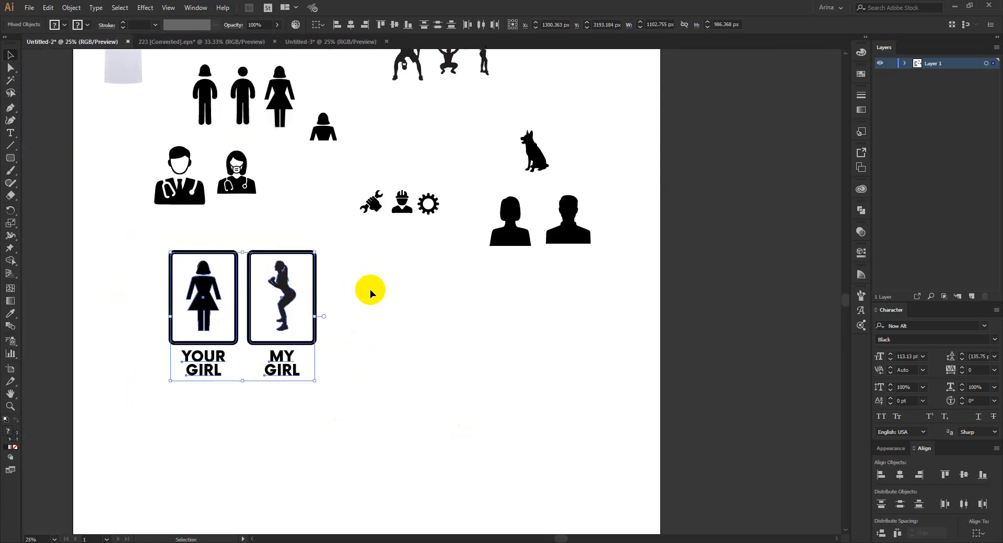
{"action": "scroll", "coordinate": [370, 289], "scroll_direction": "up", "scroll_amount": 2}
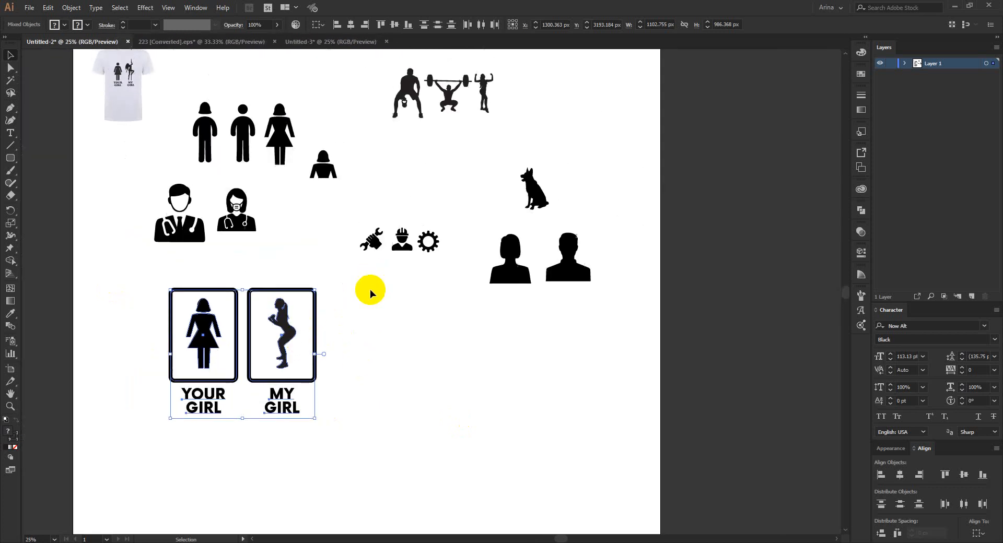
{"action": "left_click", "coordinate": [374, 329]}
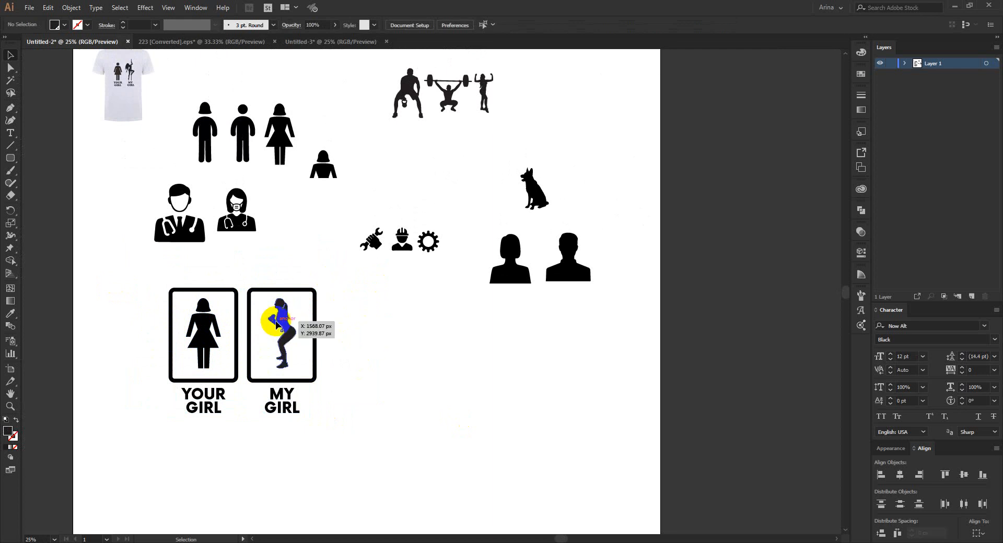
{"action": "left_click_drag", "start_coordinate": [331, 272], "coordinate": [241, 425]}
{"action": "left_click", "coordinate": [410, 425]}
{"action": "scroll", "coordinate": [411, 425], "scroll_direction": "up", "scroll_amount": 2}
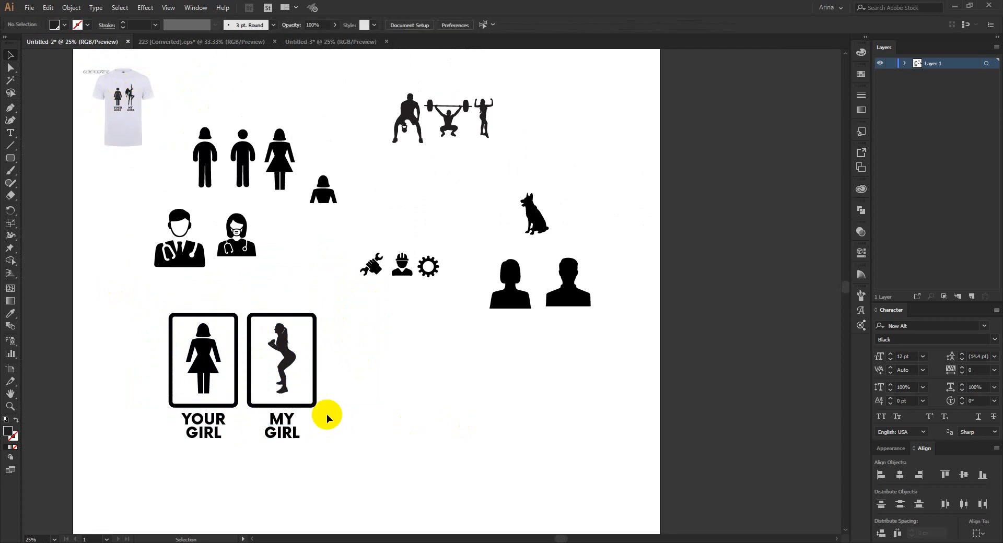
{"action": "scroll", "coordinate": [295, 425], "scroll_direction": "up", "scroll_amount": 1}
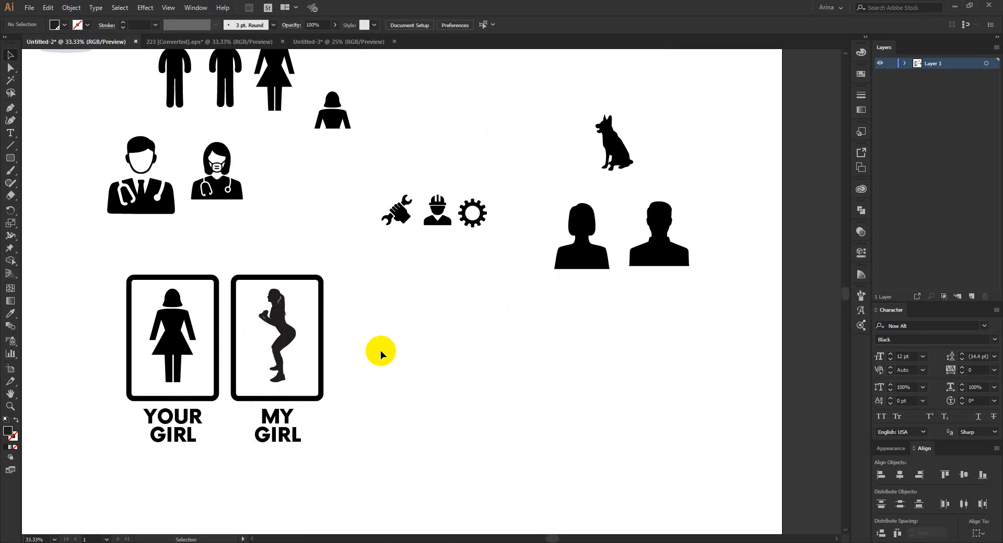
- Duplicate the YOUR GIRL and MY GIRL frames with their figures and captions directly beside the original pair
{"action": "scroll", "coordinate": [368, 354], "scroll_direction": "down", "scroll_amount": 1}
{"action": "left_click_drag", "start_coordinate": [350, 263], "coordinate": [113, 447]}
{"action": "left_click_drag", "start_coordinate": [171, 337], "coordinate": [386, 335]}
{"action": "left_click", "coordinate": [646, 382]}
{"action": "scroll", "coordinate": [334, 387], "scroll_direction": "down", "scroll_amount": 1, "text": "alt"}
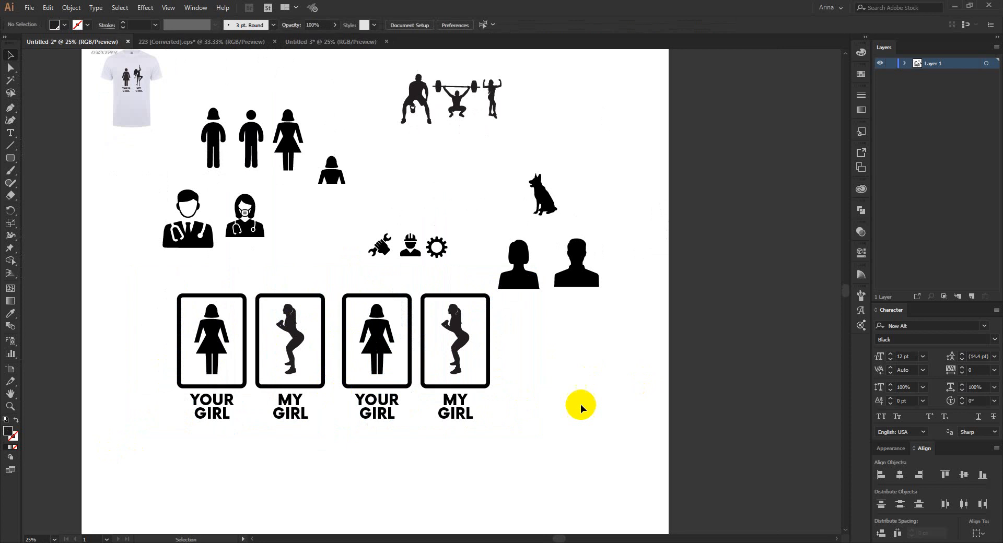
- Replace the word GIRL with MAN in both captions of the duplicated pair, giving YOUR MAN and MY MAN
{"action": "scroll", "coordinate": [563, 405], "scroll_direction": "up", "scroll_amount": 2}
{"action": "scroll", "coordinate": [502, 394], "scroll_direction": "up", "scroll_amount": 1, "text": "alt"}
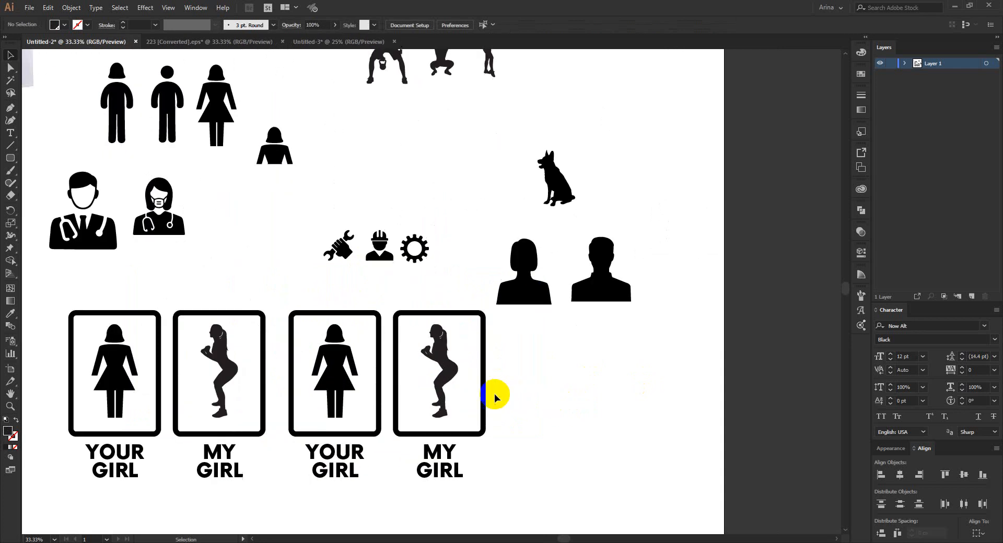
{"action": "scroll", "coordinate": [497, 395], "scroll_direction": "down", "scroll_amount": 1}
{"action": "key", "text": "t"}
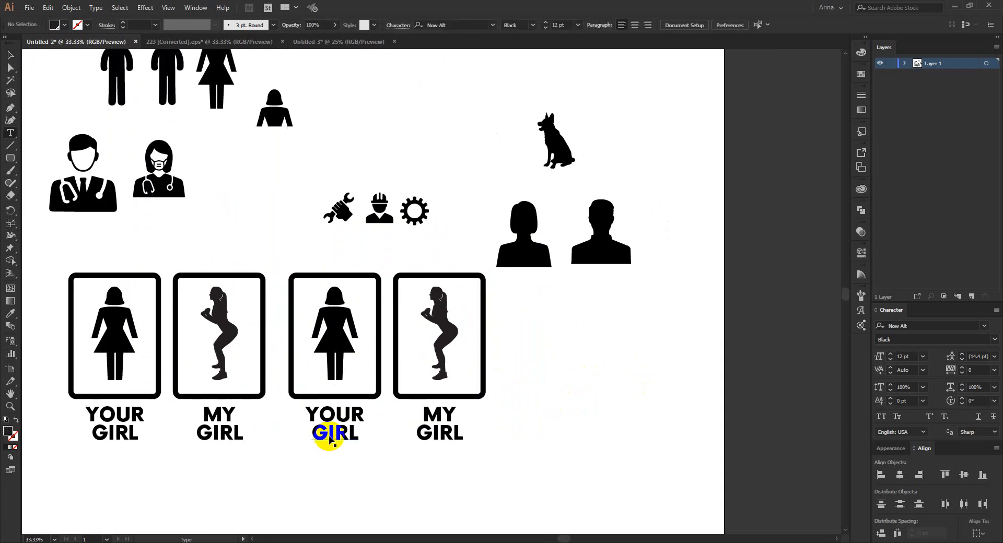
{"action": "double_click", "coordinate": [329, 434]}
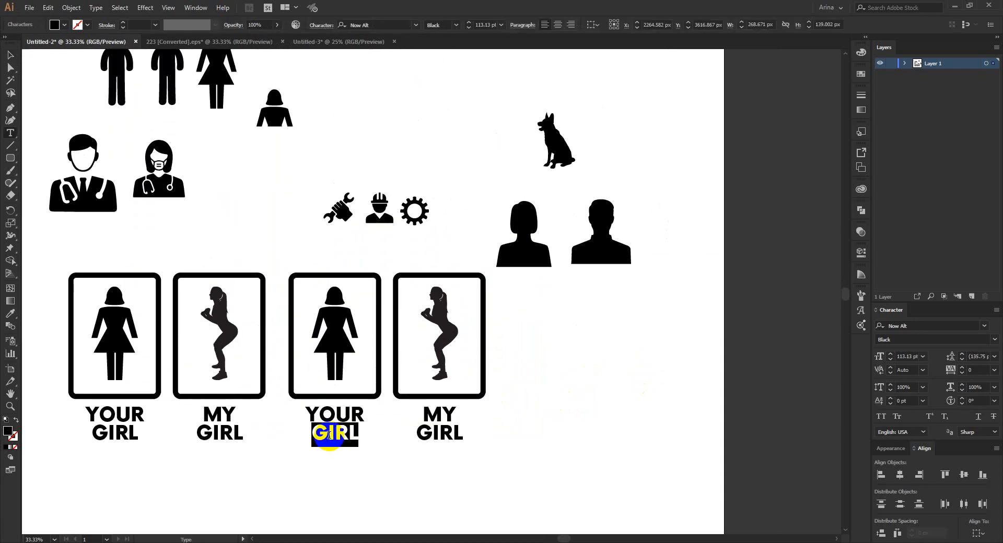
{"action": "type", "text": "ma"}
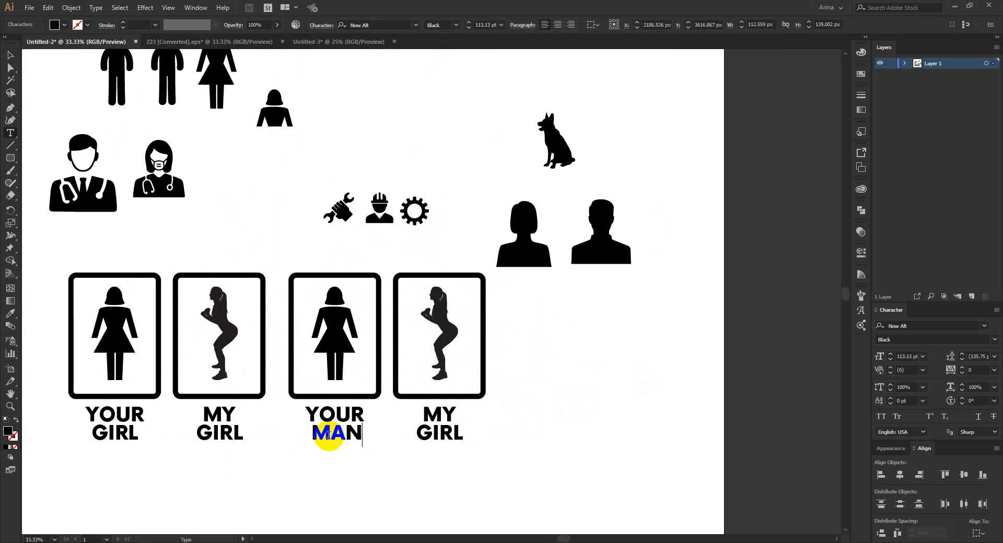
{"action": "left_click", "coordinate": [446, 429]}
{"action": "double_click", "coordinate": [445, 432]}
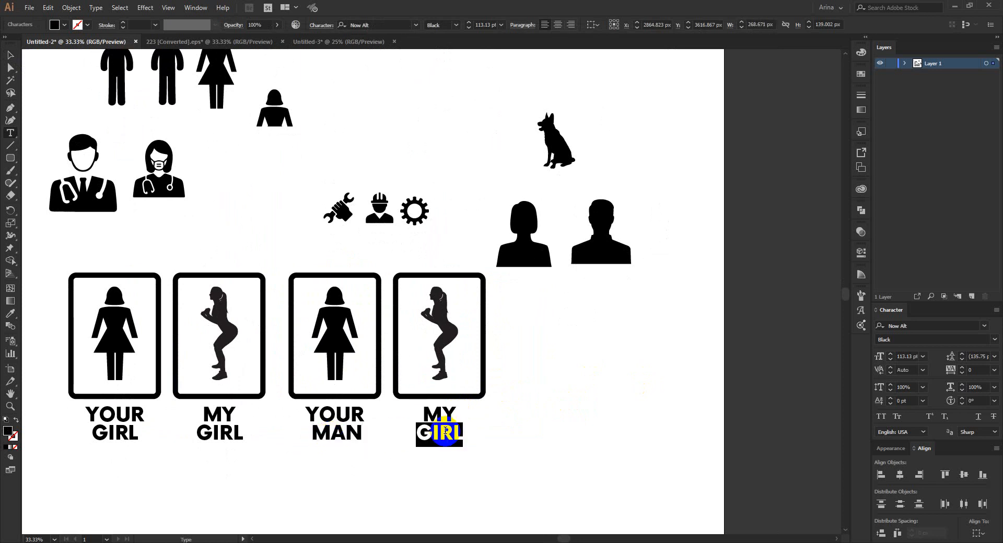
{"action": "type", "text": "m"}
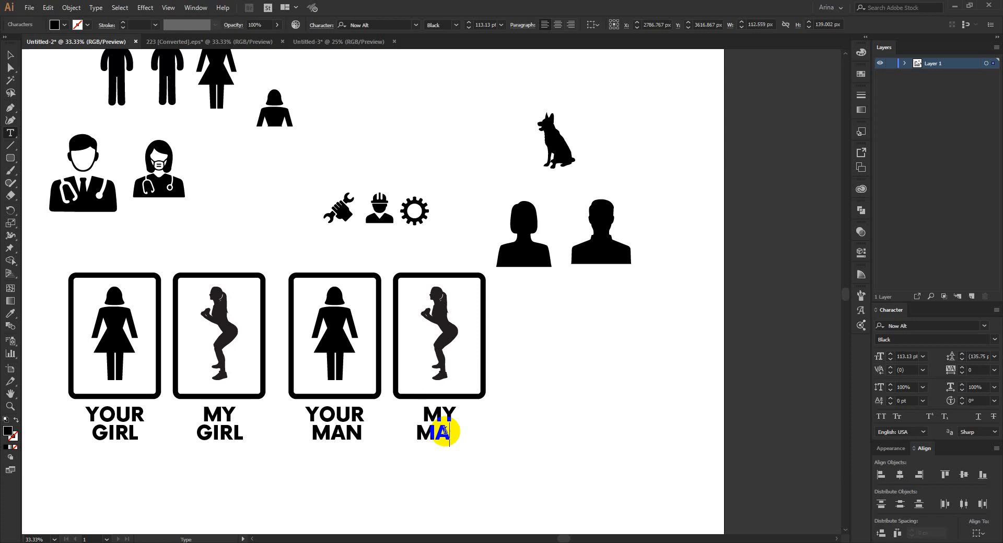
{"action": "left_click", "coordinate": [11, 55]}
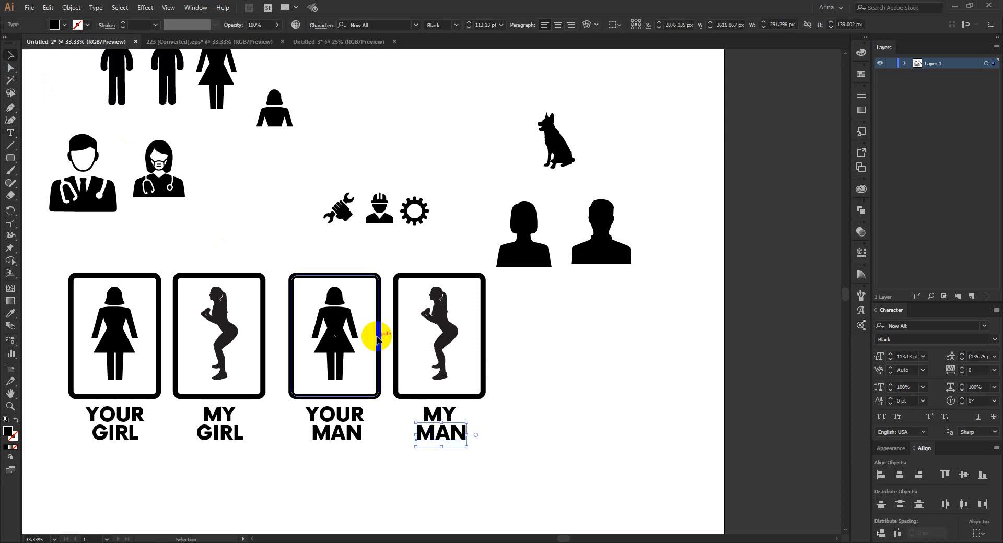
{"action": "left_click", "coordinate": [528, 414]}
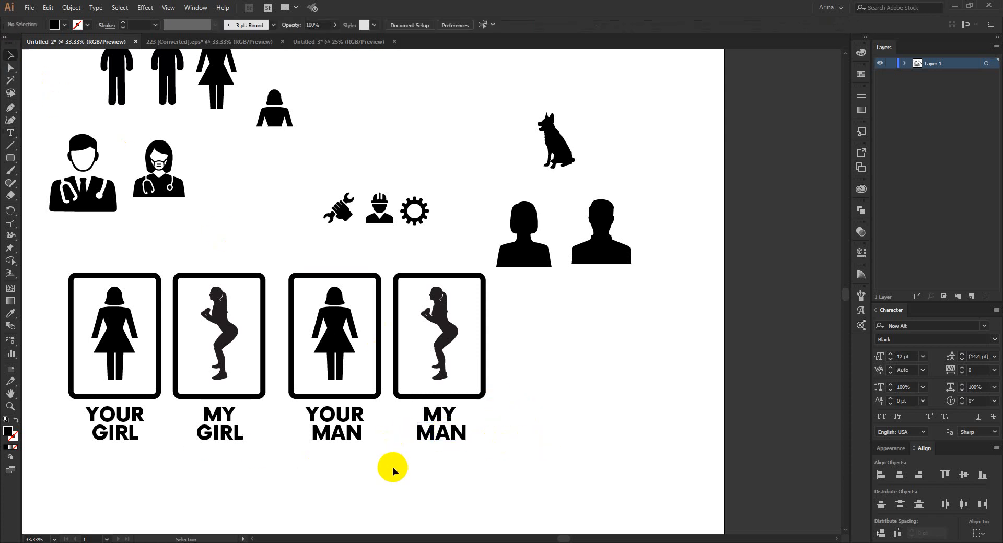
- Delete both female silhouettes from the MAN frames and place a copy of the standing man icon, about 522 px tall, in the YOUR MAN frame
{"action": "scroll", "coordinate": [393, 466], "scroll_direction": "up", "scroll_amount": 1}
{"action": "key", "text": "Delete"}
{"action": "left_click", "coordinate": [431, 395]}
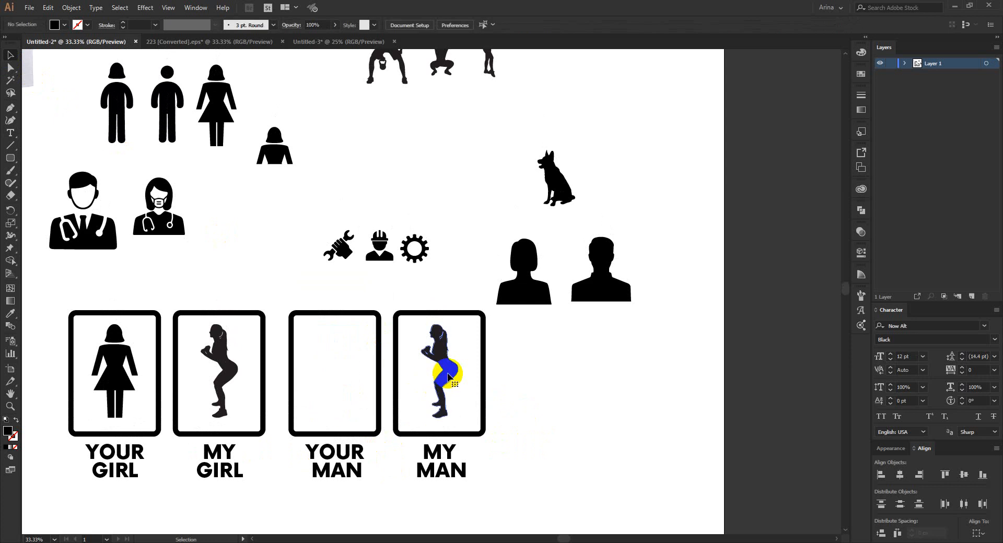
{"action": "key", "text": "Delete"}
{"action": "left_click_drag", "start_coordinate": [168, 102], "coordinate": [333, 332]}
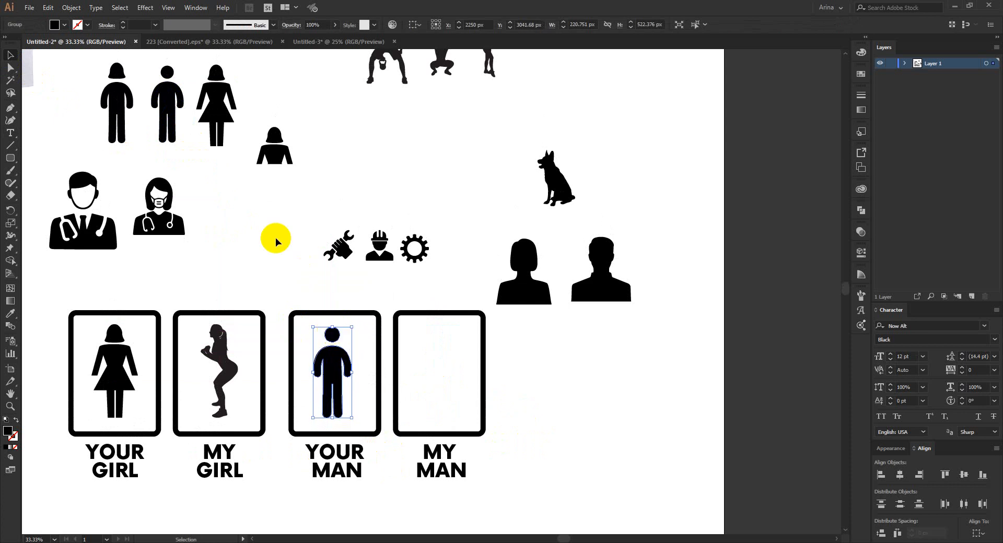
{"action": "left_click", "coordinate": [275, 237]}
- Place a copy of the kettlebell-lifting man silhouette in the MY MAN frame and enlarge it to about 522 px tall
{"action": "scroll", "coordinate": [320, 268], "scroll_direction": "up", "scroll_amount": 5}
{"action": "left_click_drag", "start_coordinate": [385, 113], "coordinate": [434, 419]}
{"action": "left_click_drag", "start_coordinate": [437, 462], "coordinate": [440, 468]}
{"action": "left_click_drag", "start_coordinate": [438, 390], "coordinate": [443, 379]}
{"action": "scroll", "coordinate": [472, 387], "scroll_direction": "down", "scroll_amount": 1}
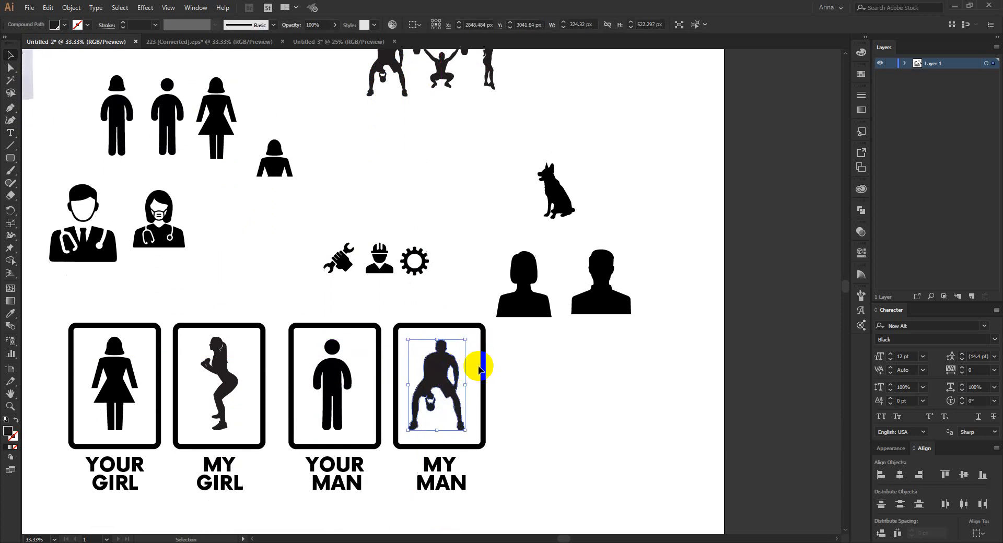
{"action": "left_click", "coordinate": [522, 405]}
- Center the frame, figure and caption horizontally with one another in both the MY MAN and YOUR MAN groups
{"action": "scroll", "coordinate": [384, 343], "scroll_direction": "down", "scroll_amount": 1}
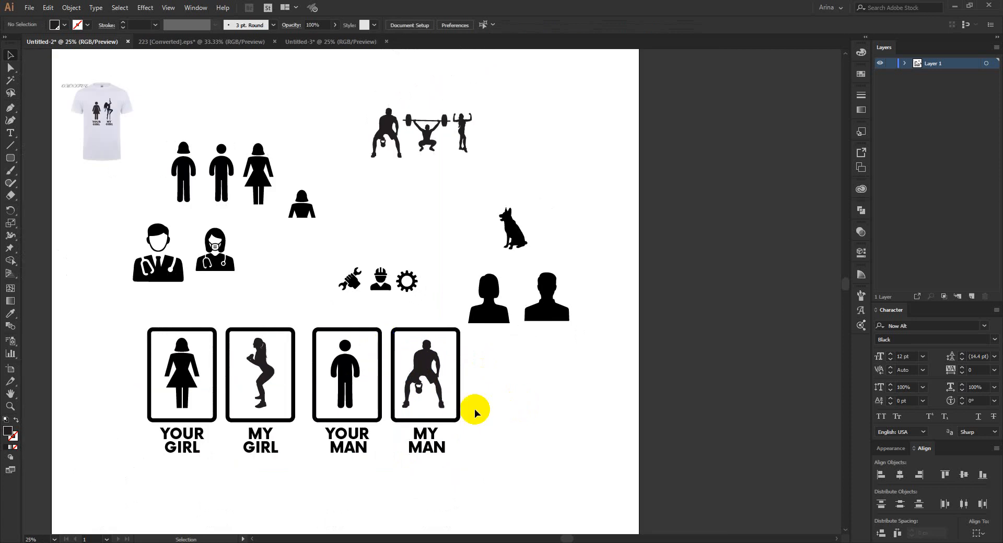
{"action": "left_click_drag", "start_coordinate": [475, 473], "coordinate": [400, 344]}
{"action": "left_click", "coordinate": [351, 28]}
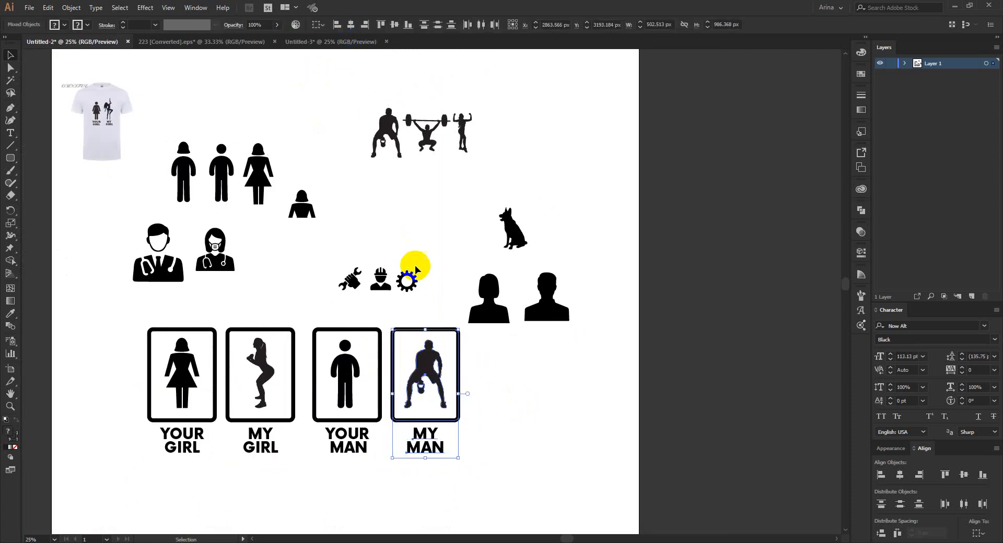
{"action": "left_click_drag", "start_coordinate": [307, 308], "coordinate": [367, 457]}
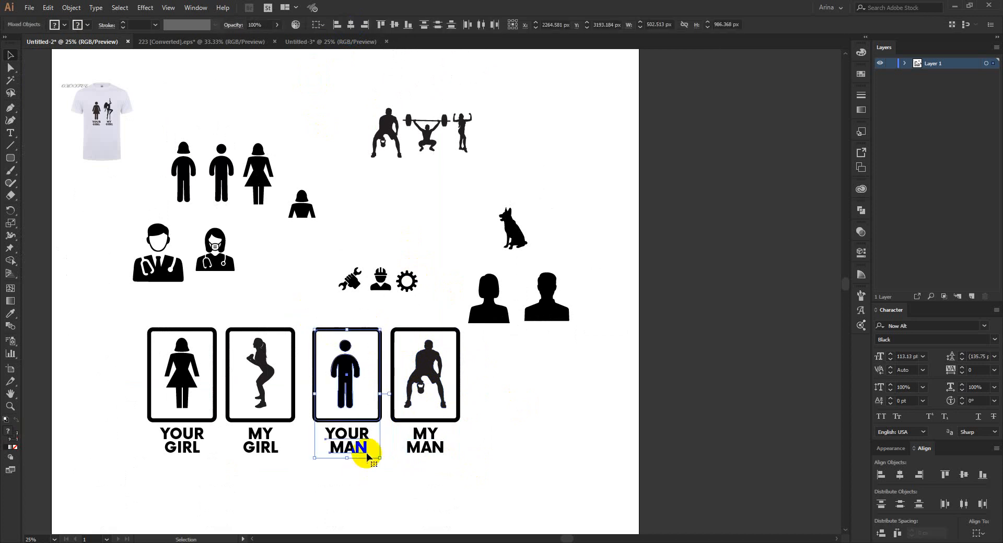
{"action": "left_click", "coordinate": [351, 25]}
{"action": "left_click", "coordinate": [393, 210]}
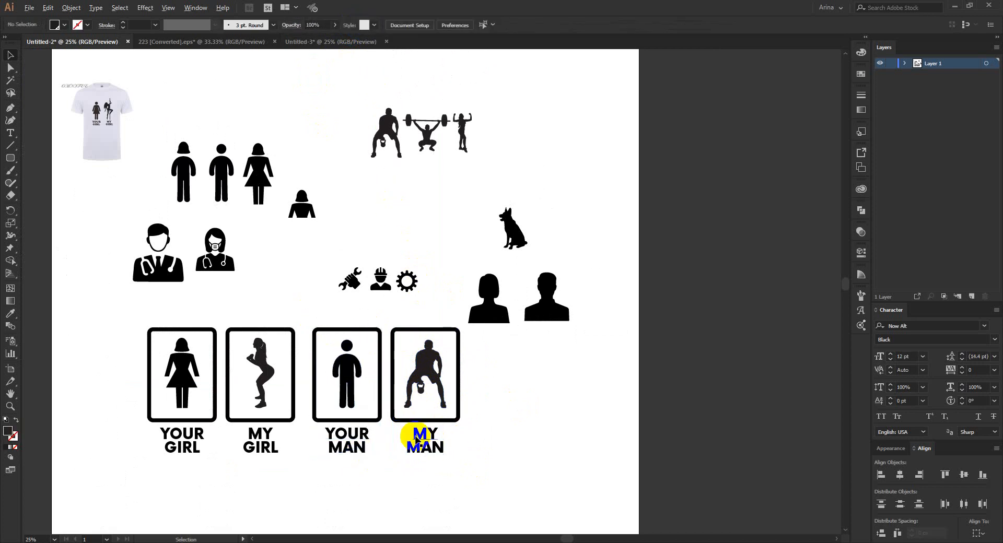
- Look over the YOUR MAN and MY MAN frames and the unused male and female bust silhouettes
{"action": "scroll", "coordinate": [411, 438], "scroll_direction": "up", "scroll_amount": 2}
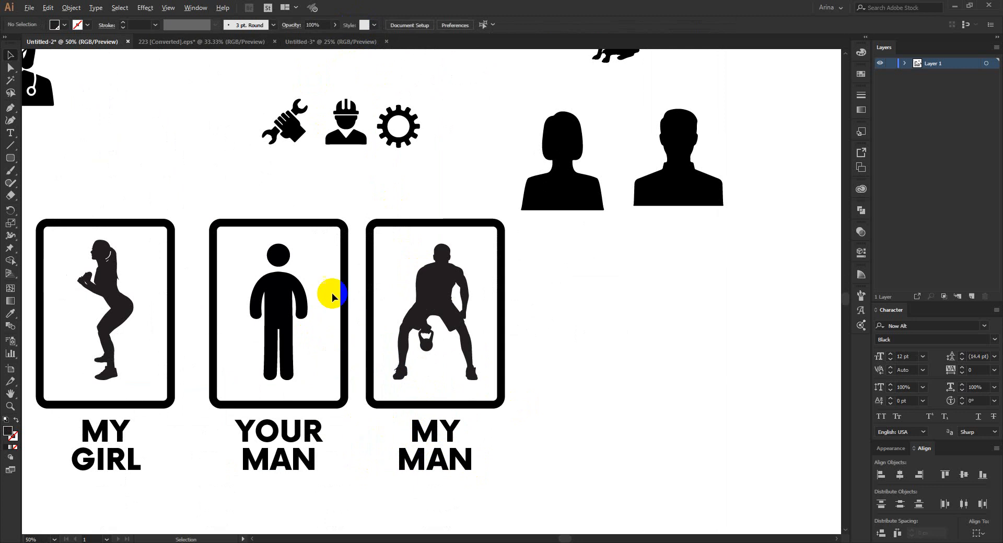
{"action": "scroll", "coordinate": [331, 293], "scroll_direction": "down", "scroll_amount": 1}
{"action": "scroll", "coordinate": [328, 329], "scroll_direction": "down", "scroll_amount": 1}
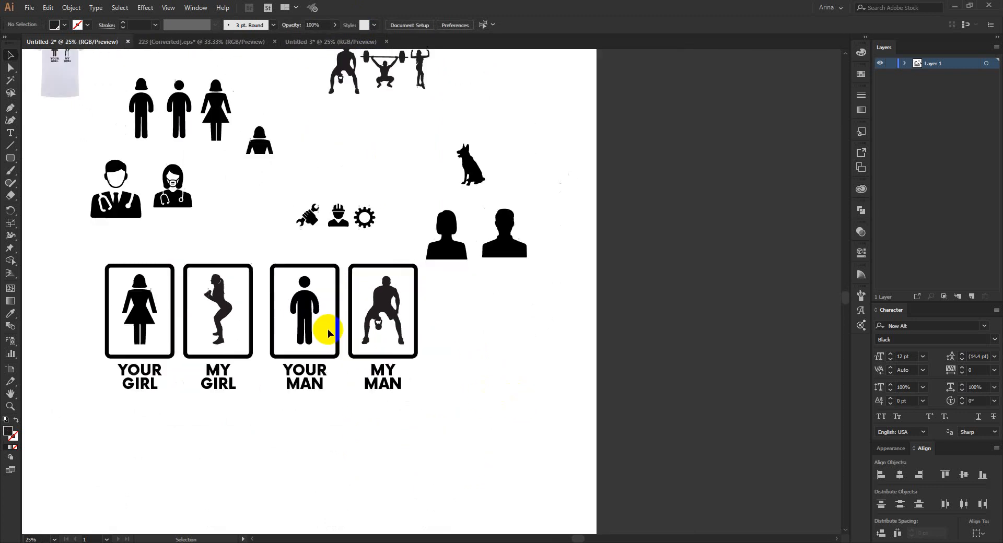
{"action": "scroll", "coordinate": [337, 327], "scroll_direction": "up", "scroll_amount": 1}
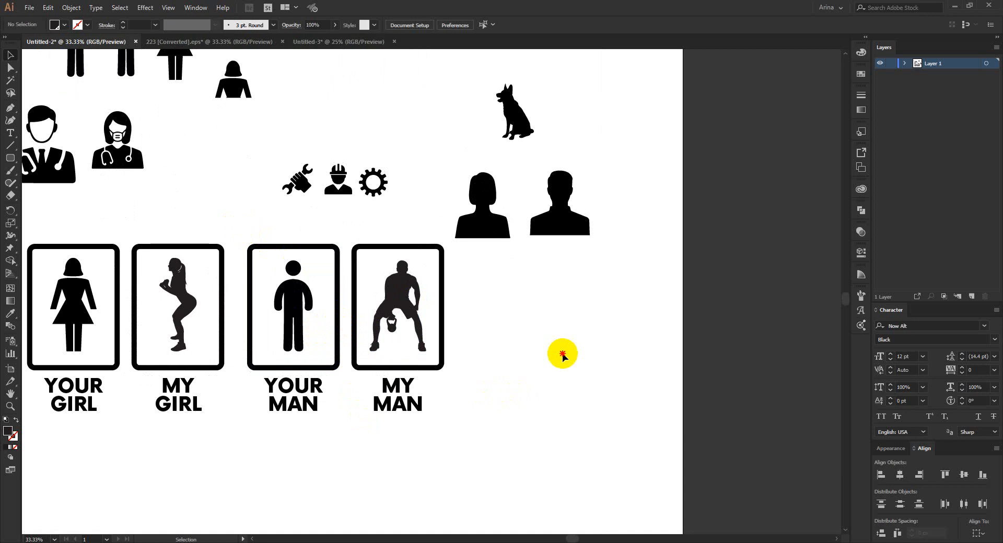
{"action": "scroll", "coordinate": [562, 355], "scroll_direction": "up", "scroll_amount": 1}
{"action": "scroll", "coordinate": [562, 353], "scroll_direction": "up", "scroll_amount": 1}
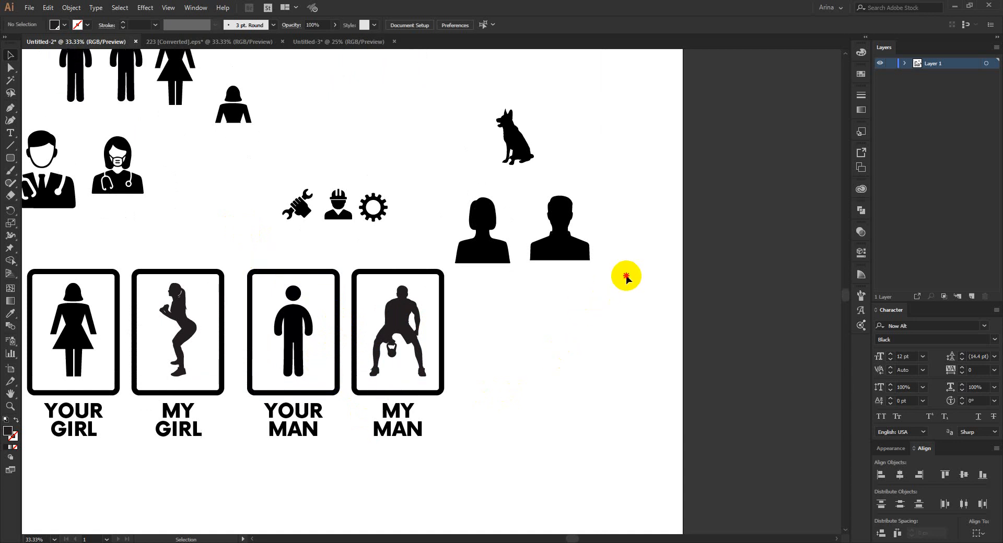
{"action": "left_click_drag", "start_coordinate": [626, 276], "coordinate": [457, 190]}
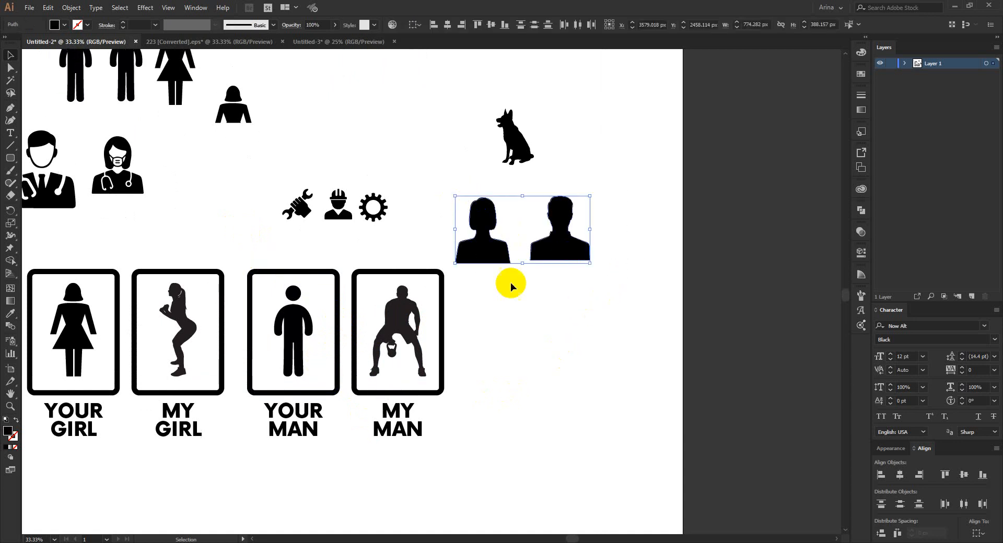
{"action": "left_click", "coordinate": [541, 329]}
{"action": "scroll", "coordinate": [416, 325], "scroll_direction": "down", "scroll_amount": 1}
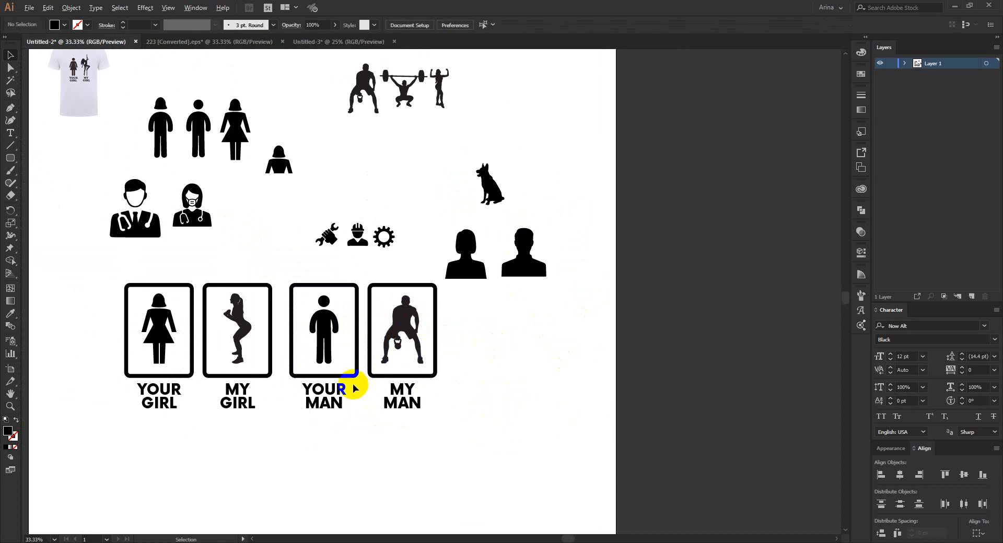
- Compare the girl pair with the man pair, checking the frames, figures and captions of each
{"action": "scroll", "coordinate": [353, 384], "scroll_direction": "up", "scroll_amount": 1}
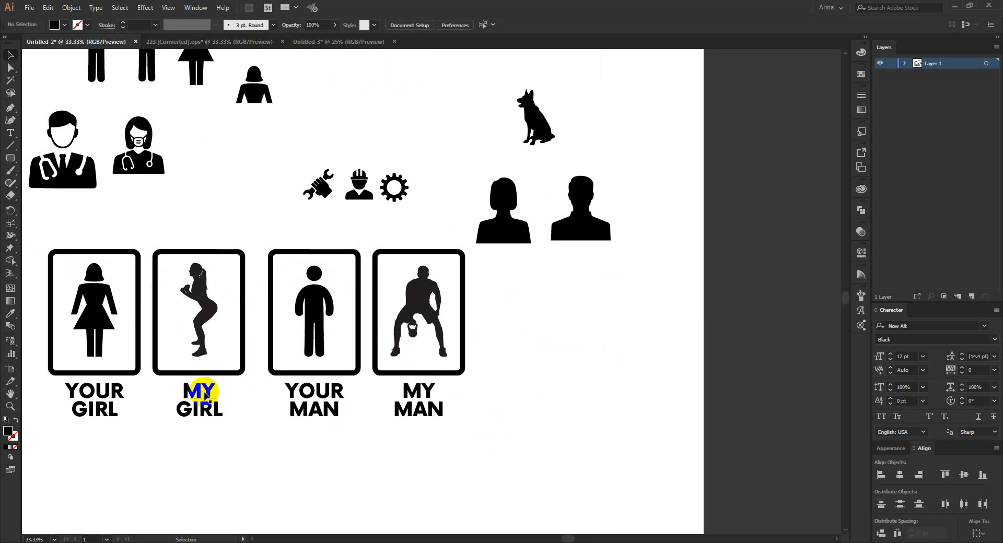
{"action": "left_click_drag", "start_coordinate": [35, 225], "coordinate": [253, 454]}
{"action": "left_click", "coordinate": [259, 473]}
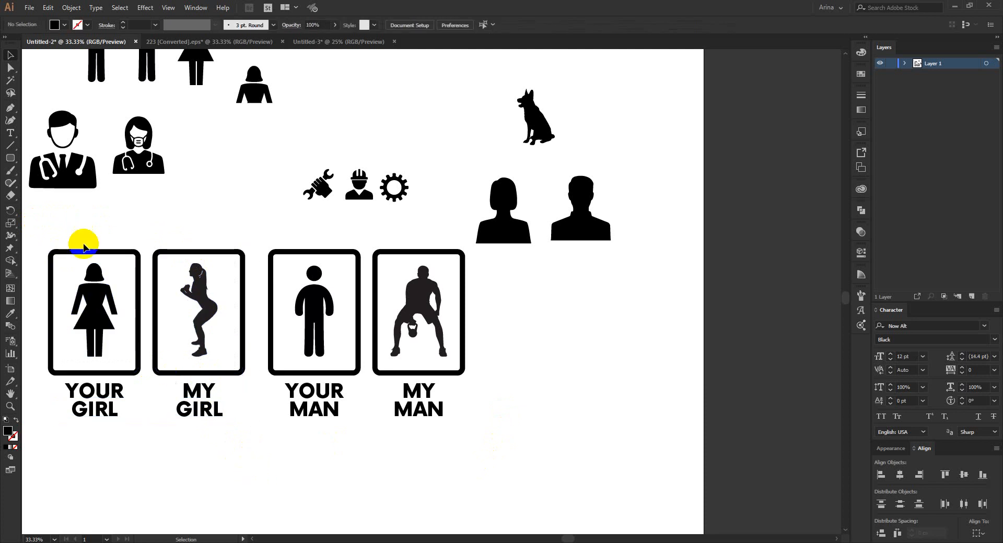
{"action": "left_click_drag", "start_coordinate": [36, 223], "coordinate": [244, 456]}
{"action": "left_click", "coordinate": [244, 457]}
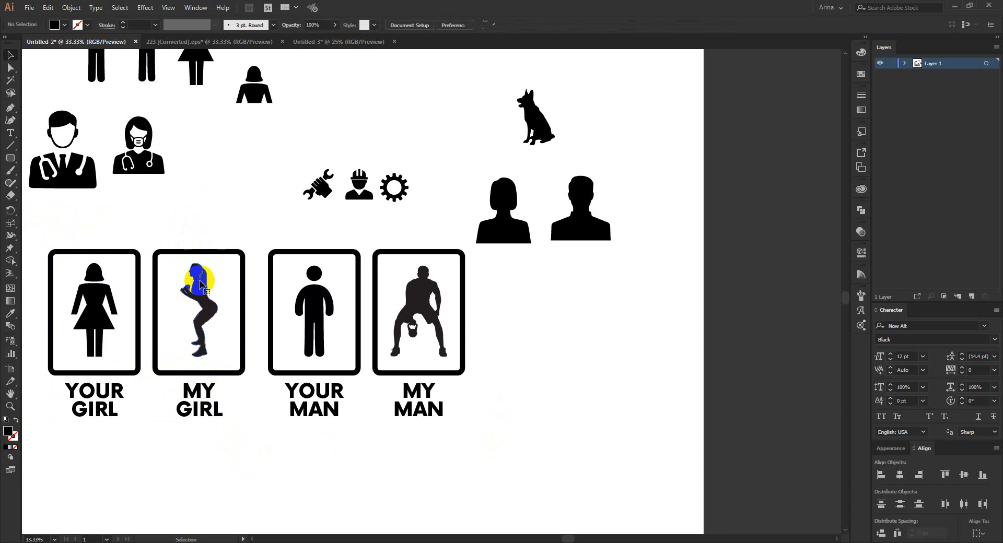
{"action": "left_click", "coordinate": [202, 287]}
{"action": "left_click", "coordinate": [211, 206]}
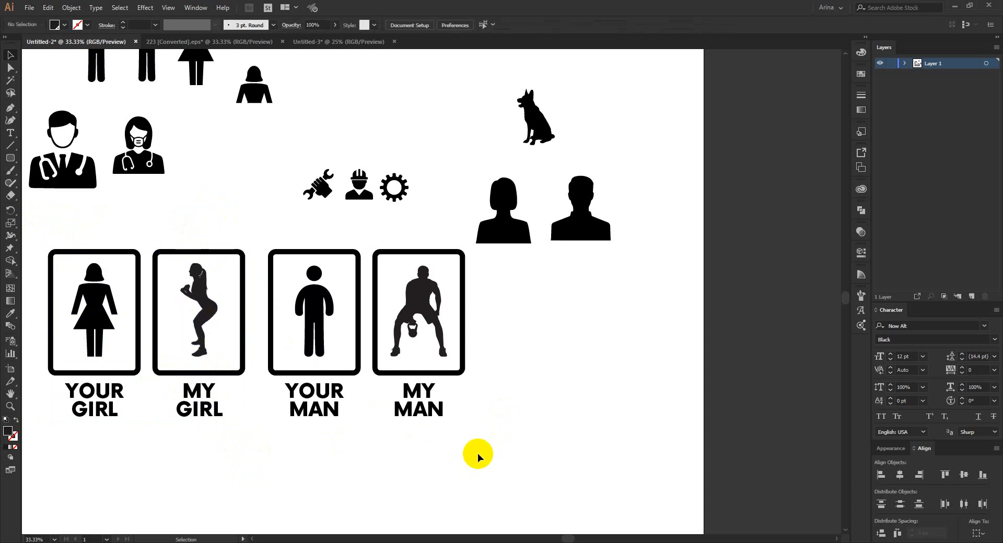
{"action": "left_click_drag", "start_coordinate": [500, 444], "coordinate": [259, 246]}
{"action": "left_click", "coordinate": [255, 217]}
{"action": "left_click", "coordinate": [414, 331]}
{"action": "left_click", "coordinate": [369, 324]}
{"action": "scroll", "coordinate": [371, 321], "scroll_direction": "down", "scroll_amount": 1}
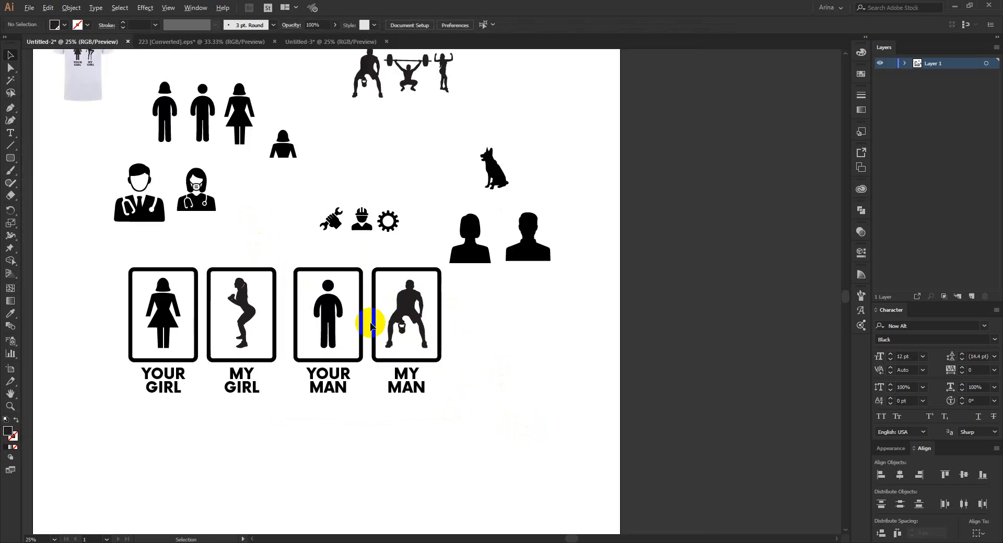
- Duplicate the YOUR MAN and MY MAN pair with its frames, figures and captions into the empty area below the originals
{"action": "scroll", "coordinate": [395, 243], "scroll_direction": "up", "scroll_amount": 1}
{"action": "scroll", "coordinate": [394, 243], "scroll_direction": "down", "scroll_amount": 2}
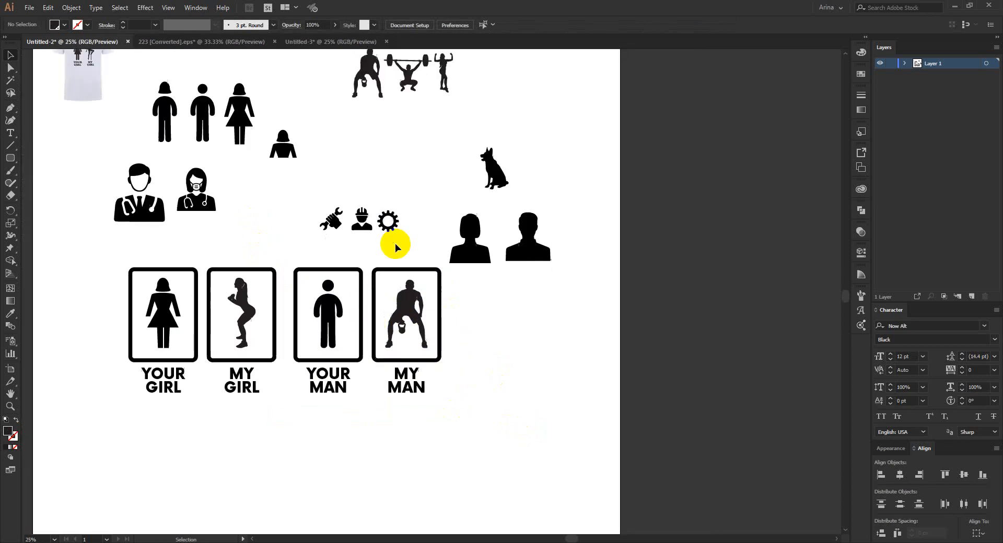
{"action": "left_click_drag", "start_coordinate": [317, 285], "coordinate": [450, 396]}
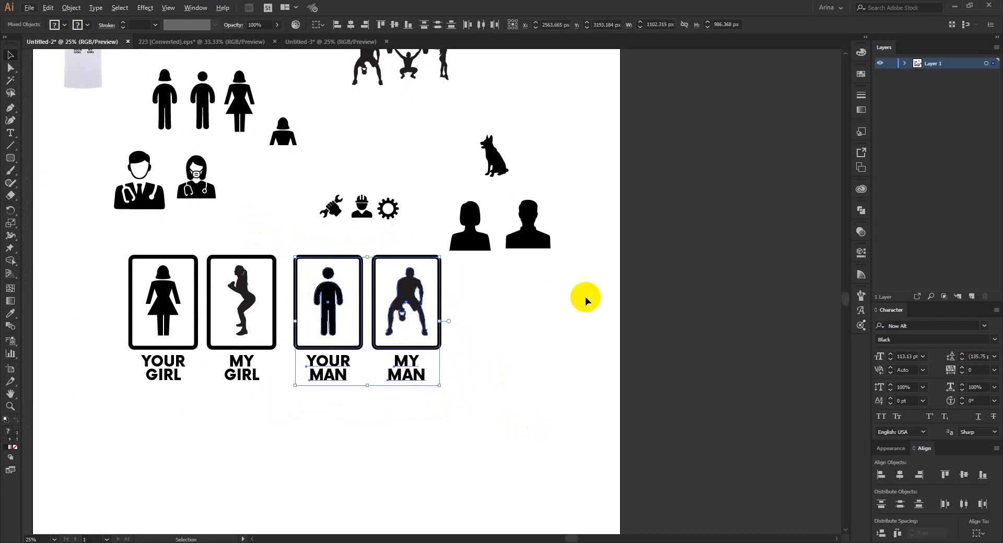
{"action": "scroll", "coordinate": [582, 297], "scroll_direction": "down", "scroll_amount": 3}
{"action": "left_click_drag", "start_coordinate": [399, 320], "coordinate": [388, 337]}
{"action": "left_click_drag", "start_coordinate": [353, 410], "coordinate": [353, 410]}
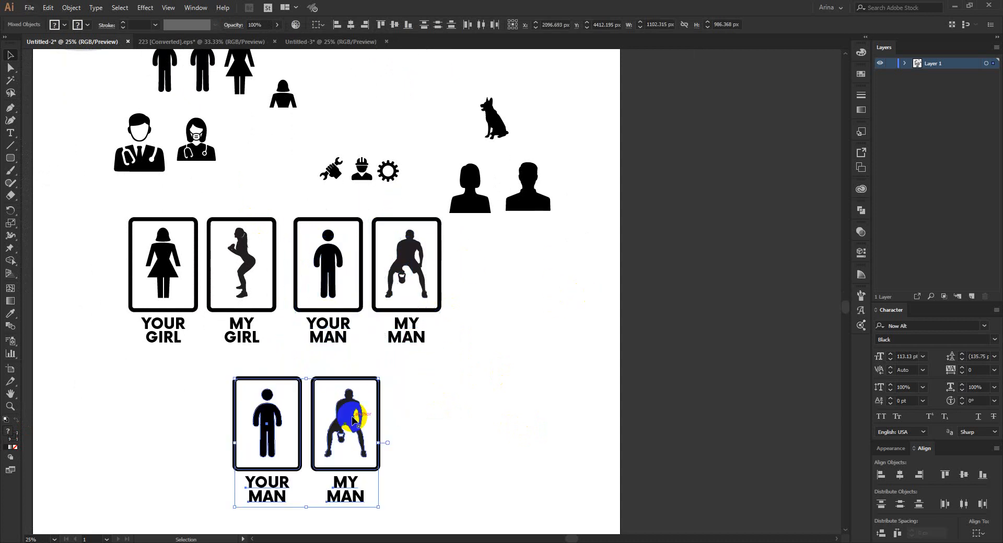
- Delete the standing man and the kettlebell-lifting man from the two frames of the duplicated pair
{"action": "scroll", "coordinate": [390, 394], "scroll_direction": "down", "scroll_amount": 3}
{"action": "left_click", "coordinate": [452, 371]}
{"action": "left_click", "coordinate": [343, 339]}
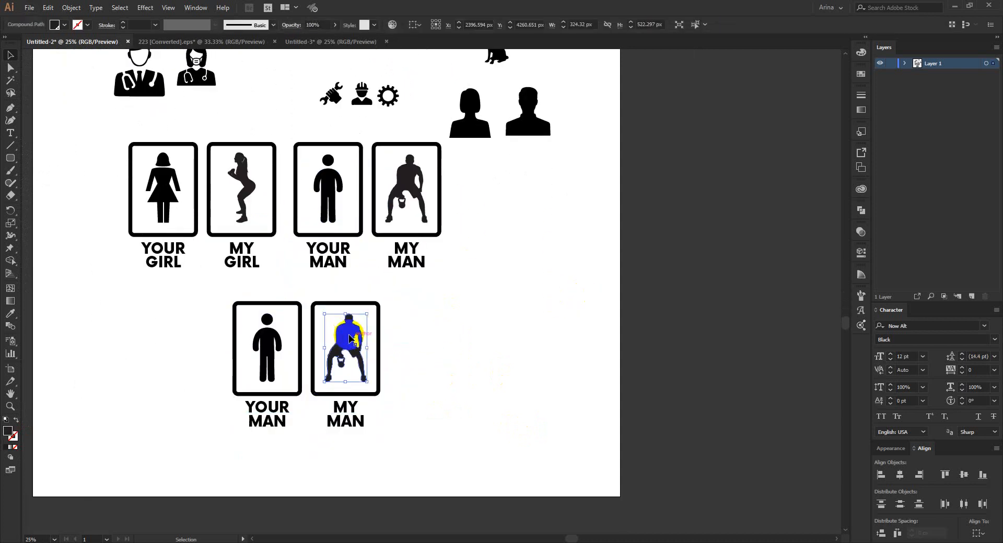
{"action": "key", "text": "Delete"}
{"action": "key", "text": "Delete"}
{"action": "left_click", "coordinate": [453, 390]}
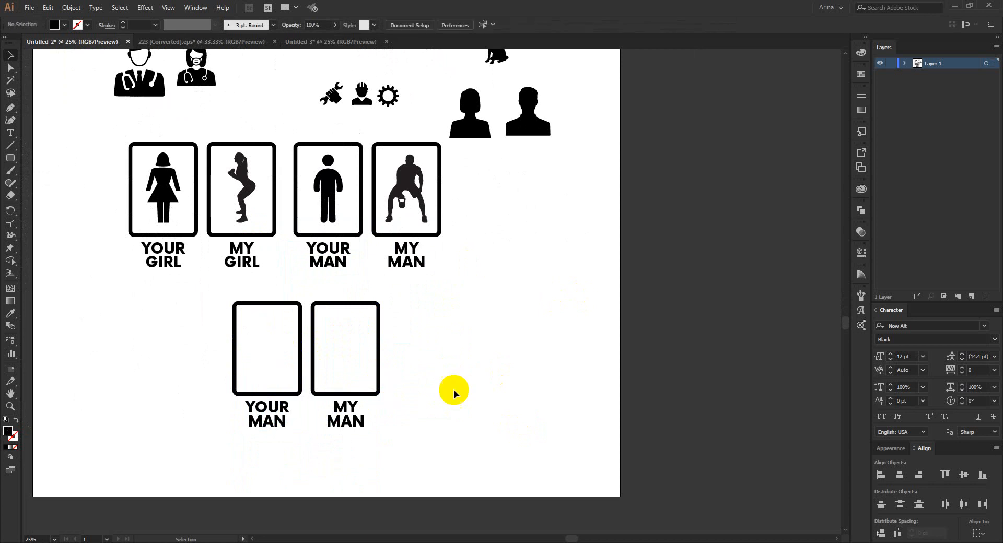
- Shorten both empty frames from their upper edge to about 495 px tall, making them nearly square
{"action": "scroll", "coordinate": [454, 389], "scroll_direction": "up", "scroll_amount": 1}
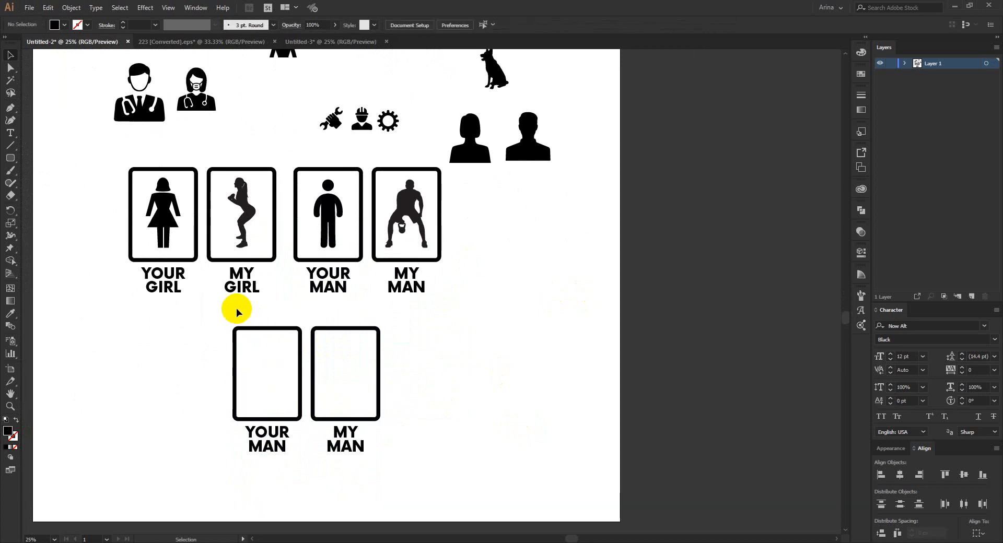
{"action": "left_click_drag", "start_coordinate": [214, 311], "coordinate": [408, 369]}
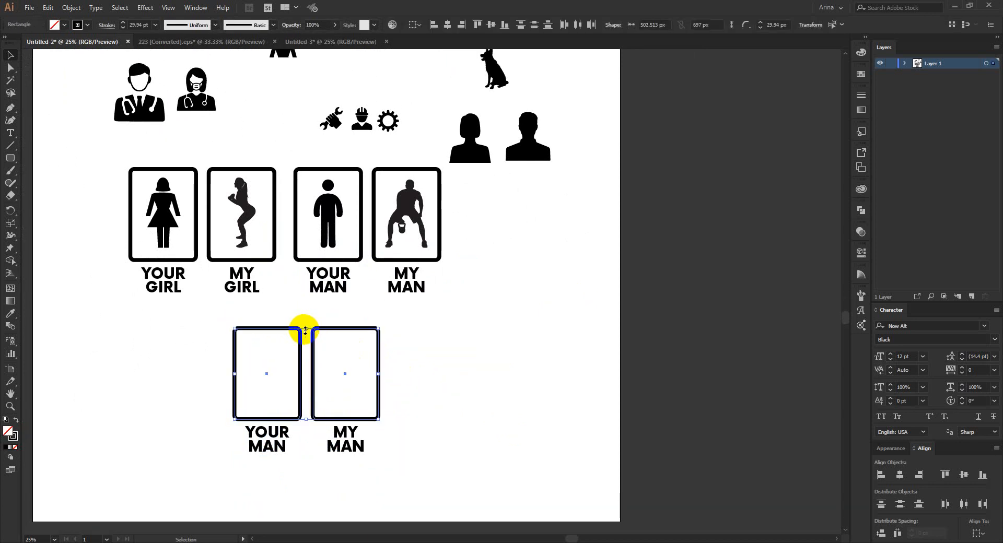
{"action": "left_click_drag", "start_coordinate": [305, 330], "coordinate": [306, 354]}
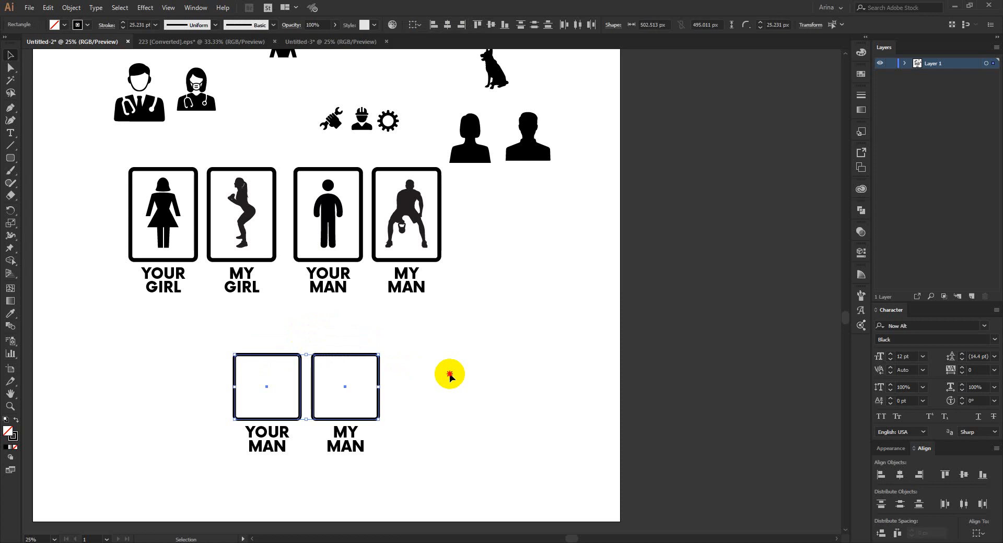
{"action": "left_click", "coordinate": [449, 374]}
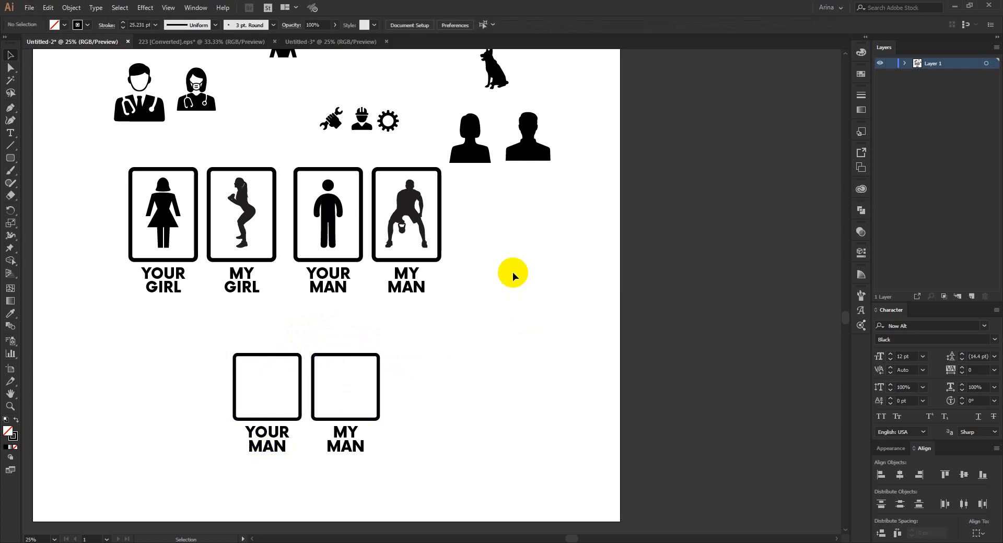
- Move the male bust silhouette into the empty YOUR MAN frame
{"action": "left_click", "coordinate": [532, 143]}
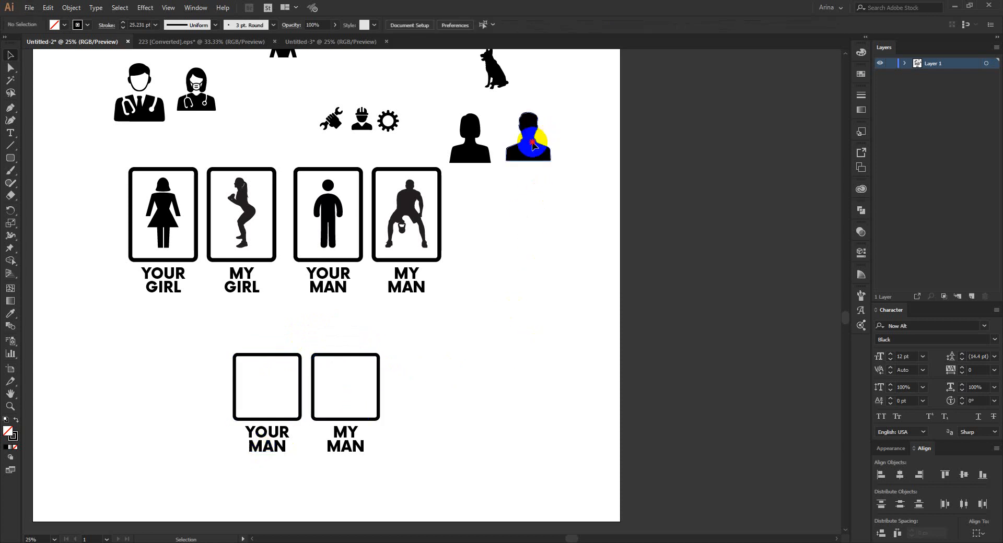
{"action": "left_click_drag", "start_coordinate": [532, 143], "coordinate": [269, 395]}
{"action": "left_click", "coordinate": [168, 393]}
{"action": "scroll", "coordinate": [258, 424], "scroll_direction": "up", "scroll_amount": 1}
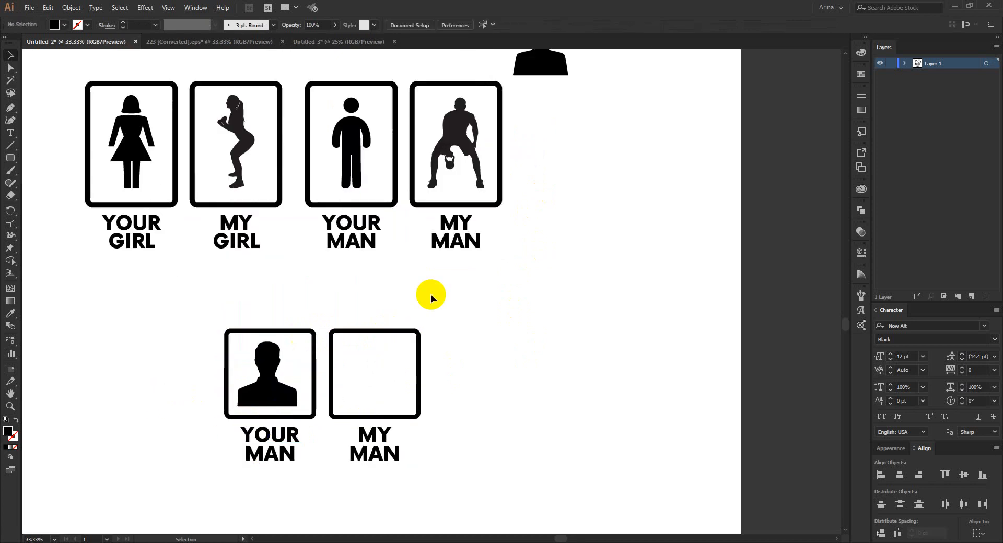
{"action": "scroll", "coordinate": [430, 293], "scroll_direction": "down", "scroll_amount": 1}
{"action": "scroll", "coordinate": [437, 297], "scroll_direction": "down", "scroll_amount": 1}
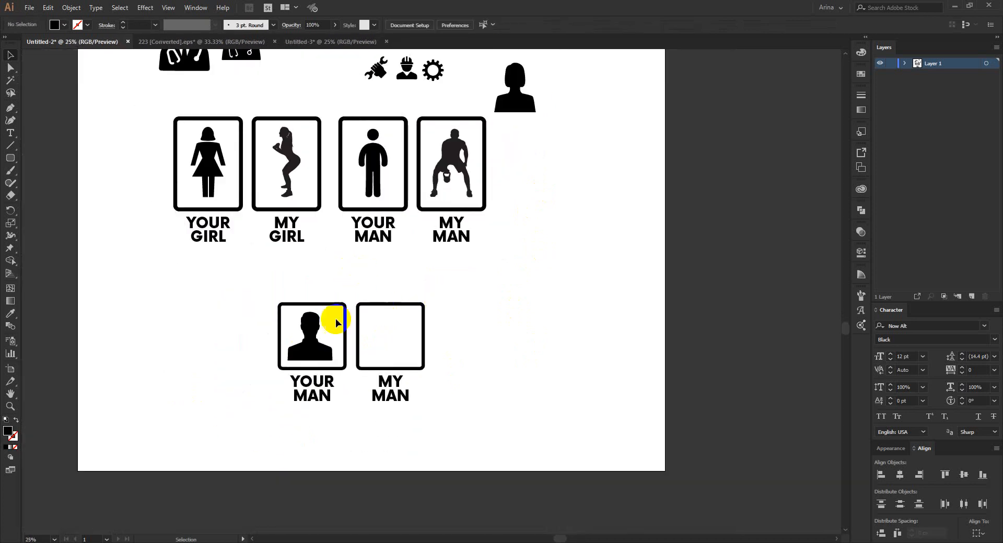
- Place a copy of the male doctor figure in the empty MY MAN frame, sized to about 328 by 377 px
{"action": "scroll", "coordinate": [359, 285], "scroll_direction": "up", "scroll_amount": 1}
{"action": "left_click_drag", "start_coordinate": [193, 93], "coordinate": [398, 383]}
{"action": "scroll", "coordinate": [397, 382], "scroll_direction": "up", "scroll_amount": 2}
{"action": "left_click_drag", "start_coordinate": [375, 276], "coordinate": [386, 297]}
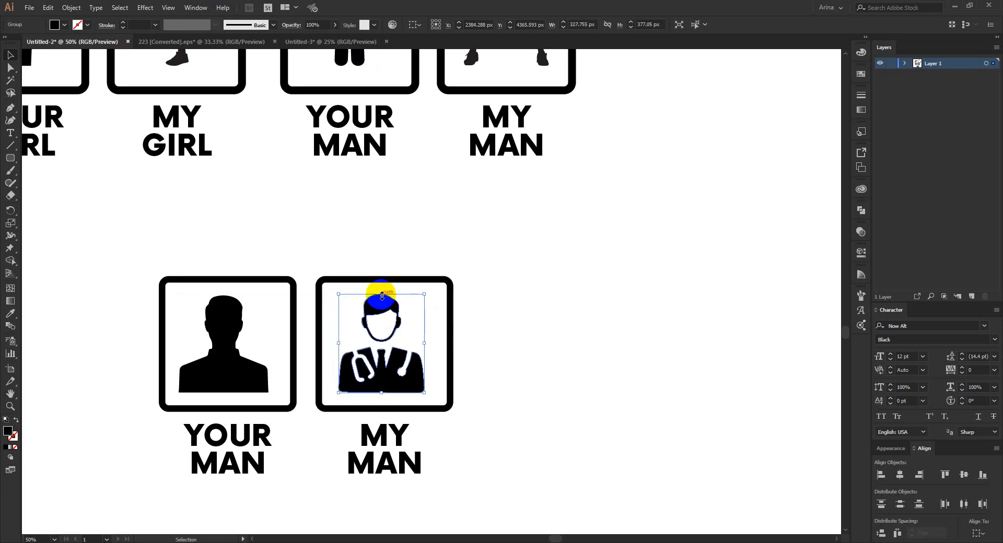
- Center the frame, figure and caption horizontally with one another in both the doctor and the male bust groups
{"action": "left_click", "coordinate": [387, 241]}
{"action": "left_click_drag", "start_coordinate": [307, 242], "coordinate": [521, 504]}
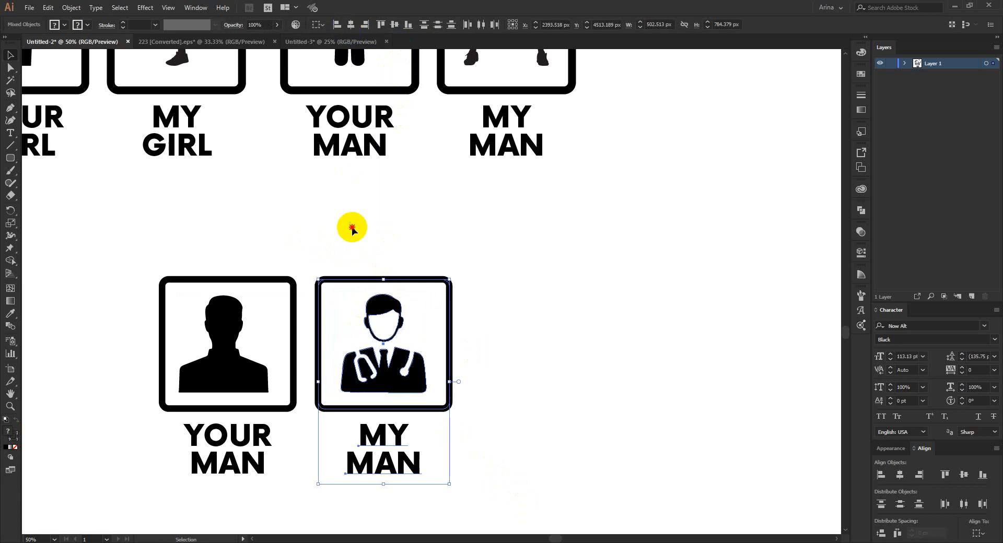
{"action": "left_click", "coordinate": [351, 229]}
{"action": "left_click_drag", "start_coordinate": [134, 257], "coordinate": [309, 490]}
{"action": "left_click", "coordinate": [350, 25]}
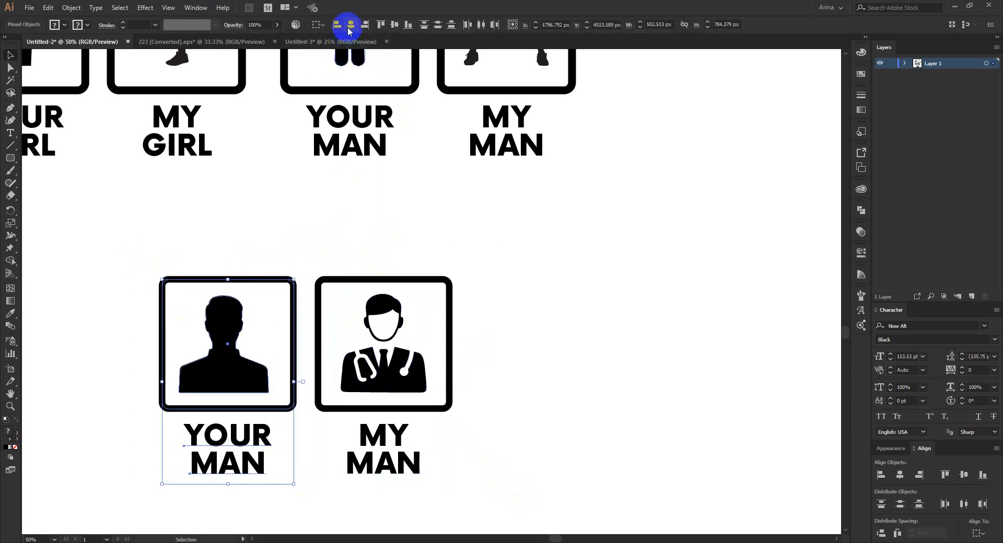
{"action": "left_click", "coordinate": [303, 201]}
{"action": "scroll", "coordinate": [277, 265], "scroll_direction": "down", "scroll_amount": 1}
{"action": "scroll", "coordinate": [434, 272], "scroll_direction": "down", "scroll_amount": 1}
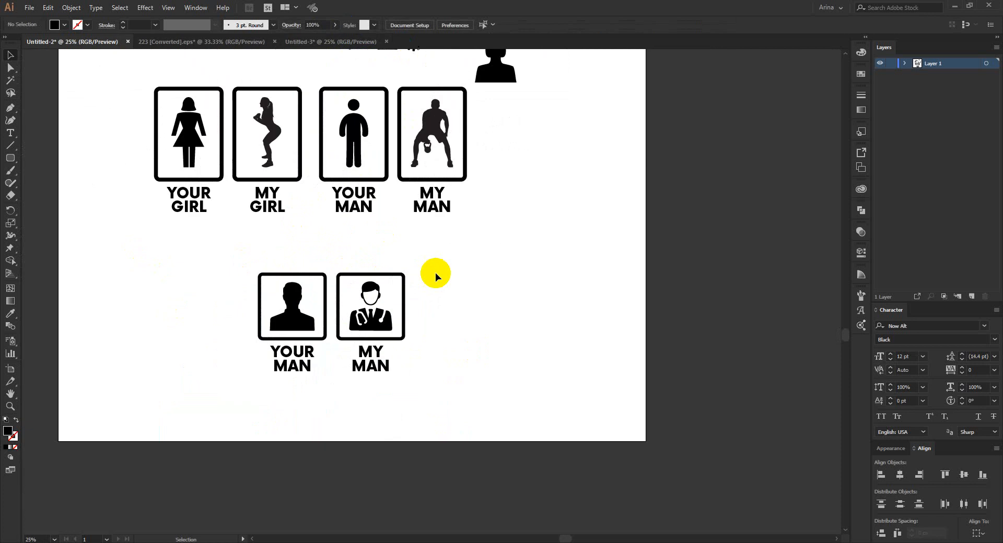
{"action": "scroll", "coordinate": [434, 272], "scroll_direction": "up", "scroll_amount": 1}
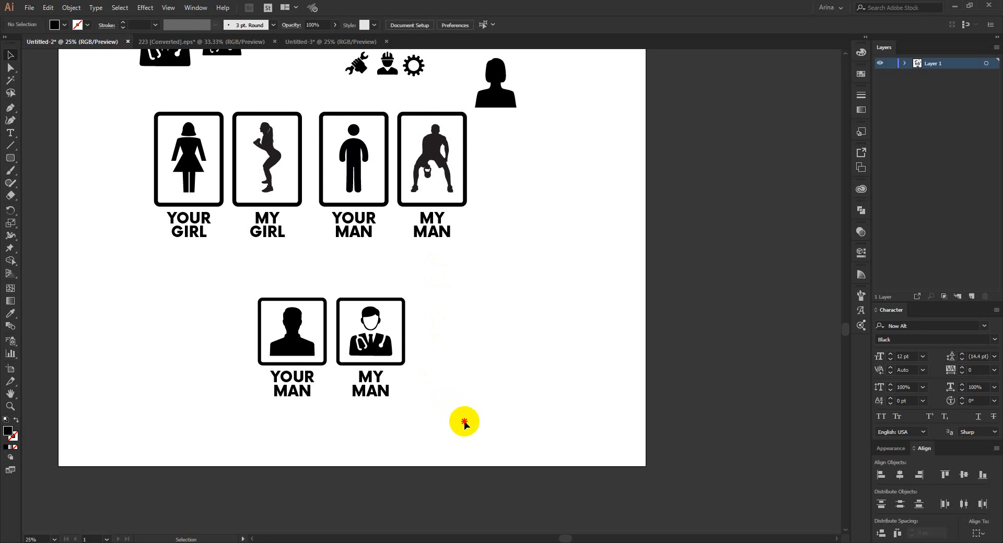
{"action": "left_click_drag", "start_coordinate": [464, 421], "coordinate": [440, 454]}
{"action": "left_click", "coordinate": [465, 350]}
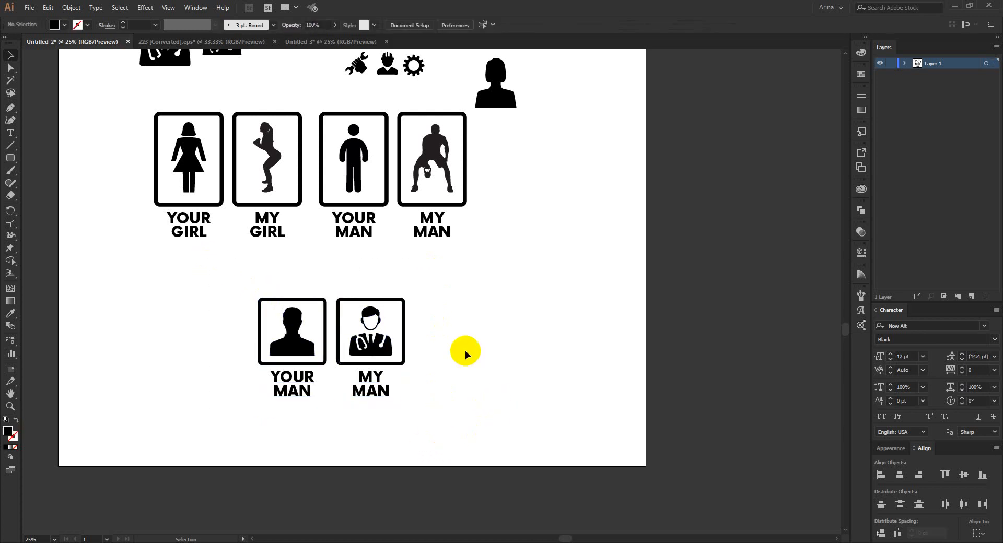
- Duplicate the bust and doctor pair with its frames and captions to the right, level with the original
{"action": "scroll", "coordinate": [462, 349], "scroll_direction": "up", "scroll_amount": 2}
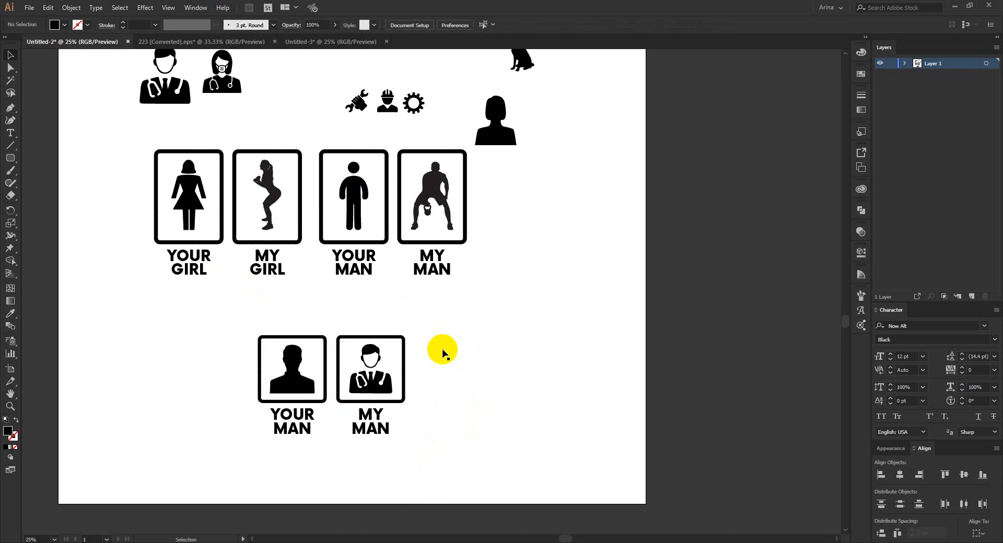
{"action": "scroll", "coordinate": [310, 368], "scroll_direction": "up", "scroll_amount": 1}
{"action": "left_click_drag", "start_coordinate": [202, 319], "coordinate": [465, 497]}
{"action": "left_click_drag", "start_coordinate": [397, 395], "coordinate": [643, 395]}
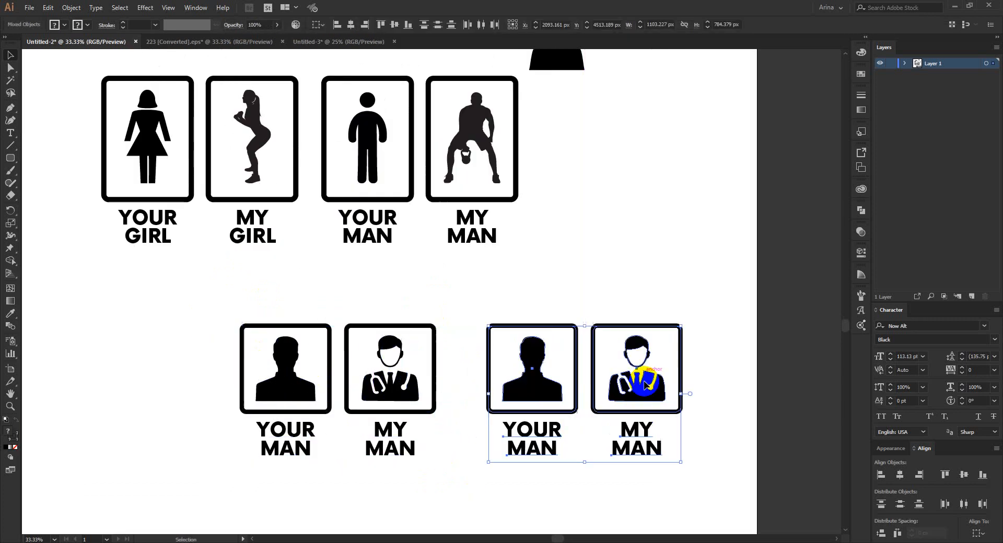
- Replace the doctor in the duplicated MY MAN frame with an enlarged copy of the hard-hat worker figure
{"action": "left_click", "coordinate": [630, 291]}
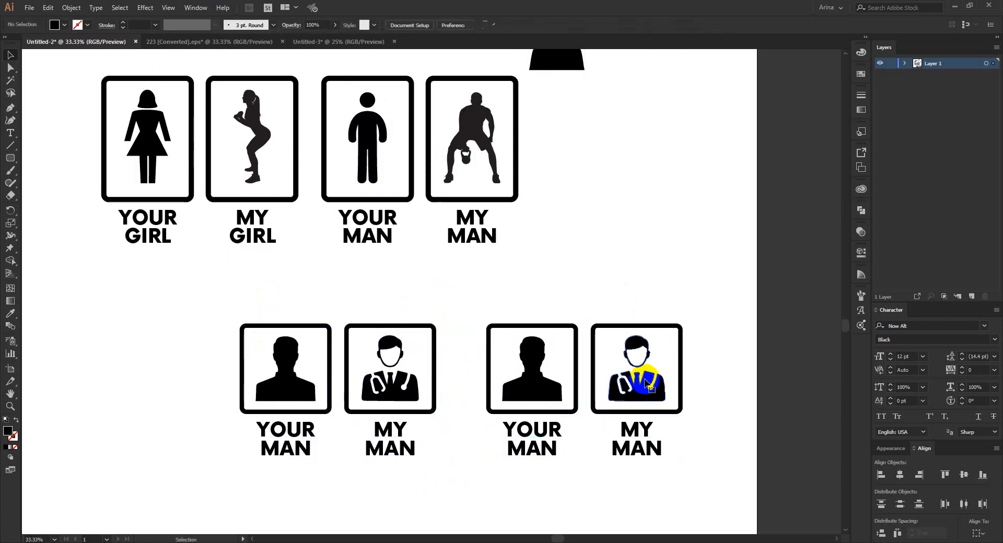
{"action": "key", "text": "Delete"}
{"action": "left_click", "coordinate": [606, 254]}
{"action": "scroll", "coordinate": [600, 238], "scroll_direction": "up", "scroll_amount": 2}
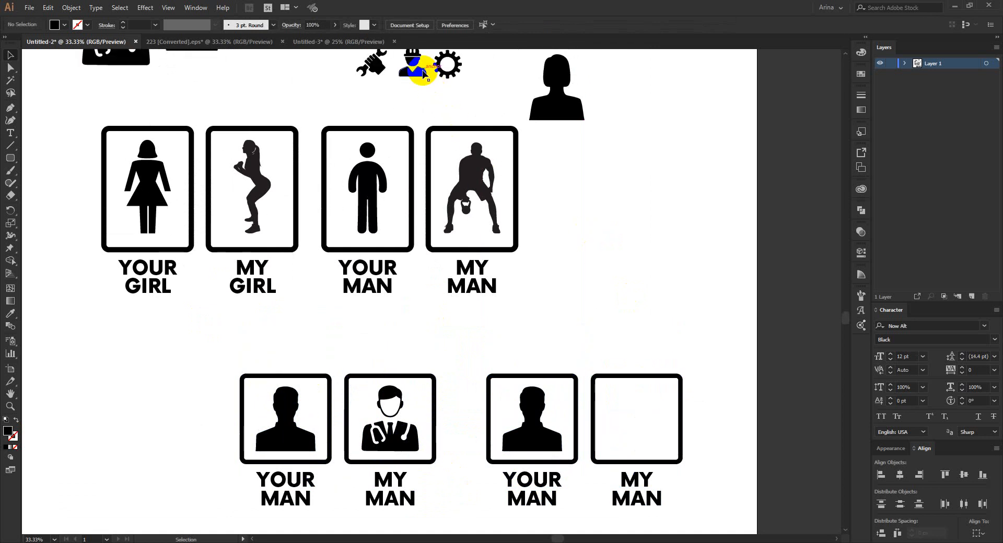
{"action": "left_click_drag", "start_coordinate": [421, 75], "coordinate": [638, 387]}
{"action": "left_click", "coordinate": [659, 332]}
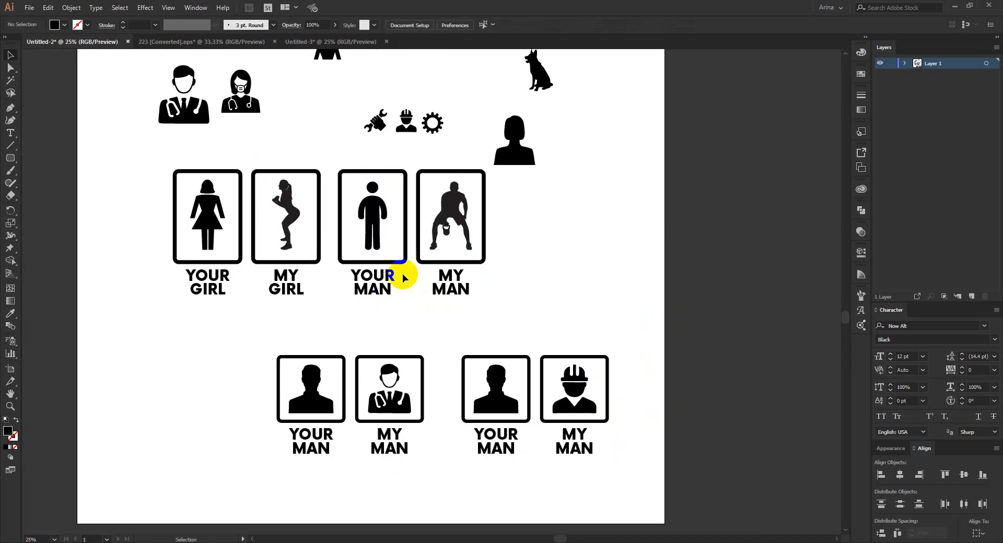
- Move the hand-with-wrench and gear icons together to the space just above the hard-hat worker's frame
{"action": "key", "text": "ctrl+minus"}
{"action": "left_click", "coordinate": [379, 126]}
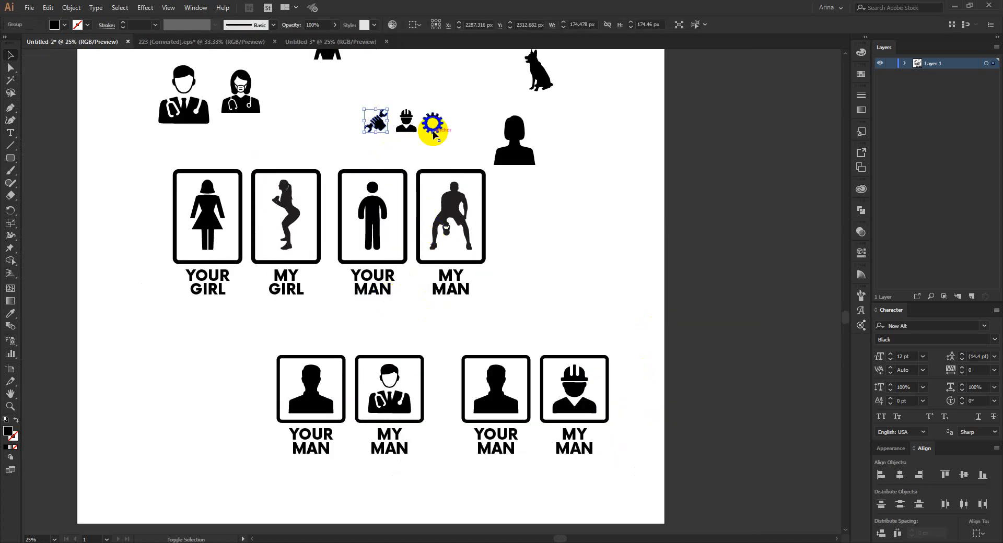
{"action": "left_click", "coordinate": [433, 130], "text": "shift"}
{"action": "left_click_drag", "start_coordinate": [438, 123], "coordinate": [607, 323]}
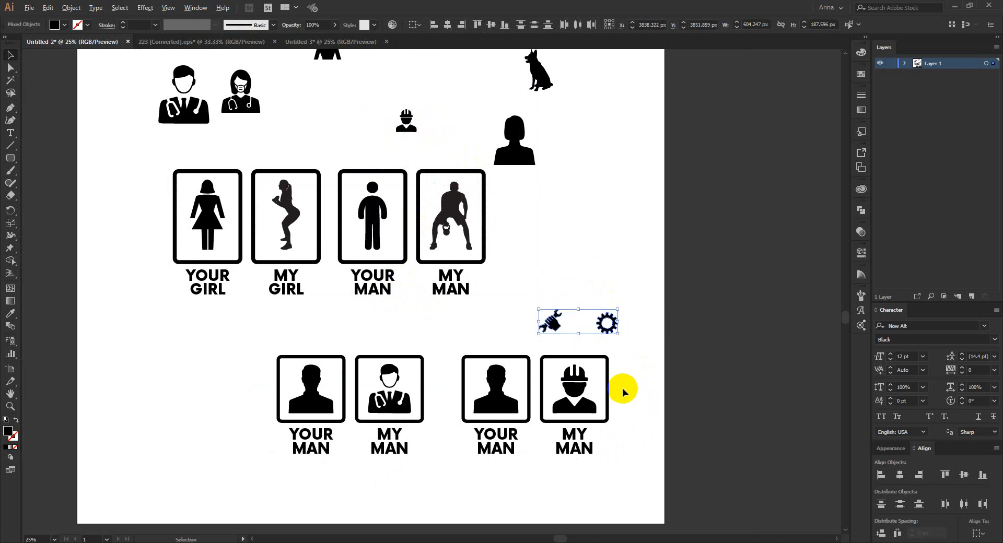
- Shrink the hand-with-wrench icon and place it inside the MY MAN frame, to the left of the worker's face
{"action": "key", "text": "ctrl+plus"}
{"action": "key", "text": "ctrl+plus"}
{"action": "key", "text": "ctrl+plus"}
{"action": "left_click", "coordinate": [499, 261]}
{"action": "left_click_drag", "start_coordinate": [438, 217], "coordinate": [442, 392]}
{"action": "left_click", "coordinate": [432, 326]}
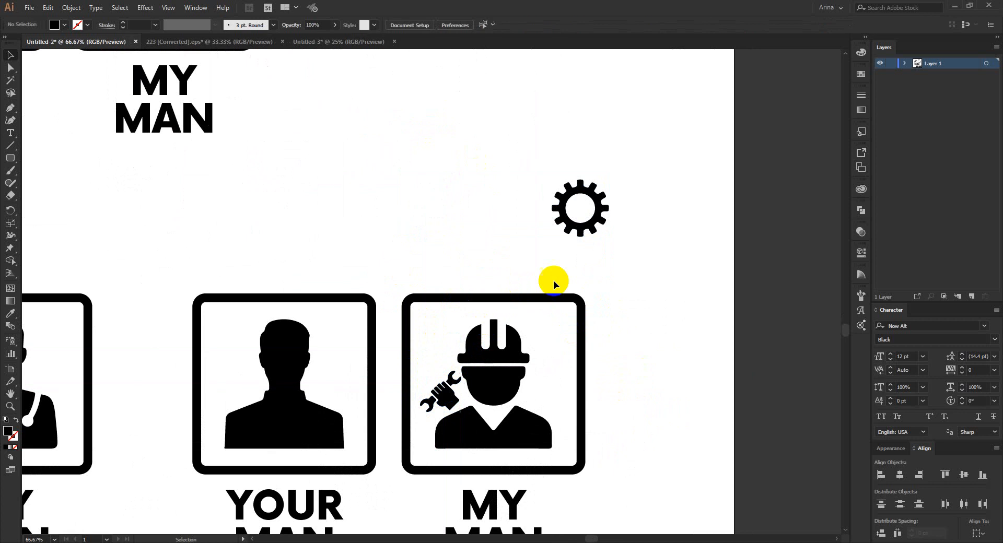
{"action": "left_click_drag", "start_coordinate": [449, 400], "coordinate": [444, 394]}
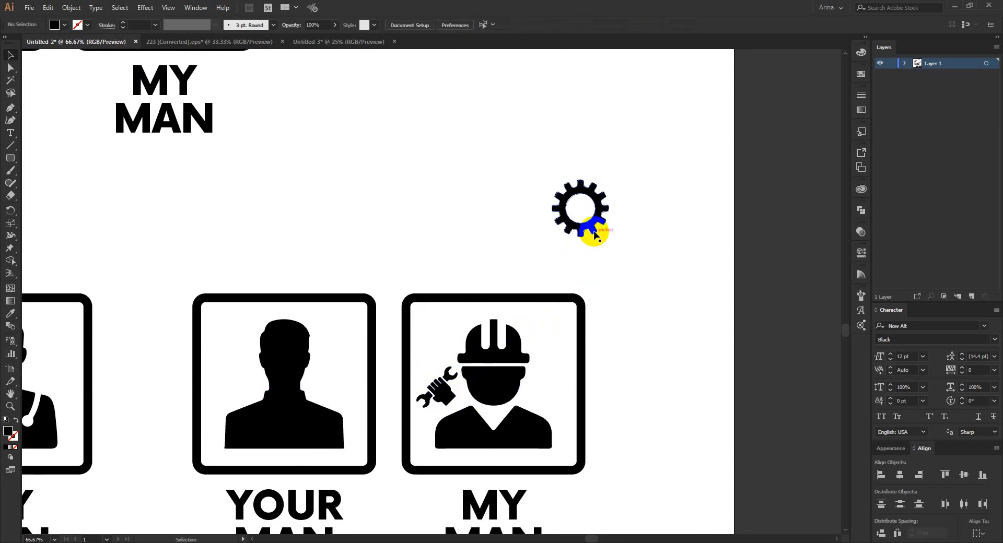
- Shrink the gear icon and place it inside the MY MAN frame, to the right of the worker's face
{"action": "left_click", "coordinate": [609, 214]}
{"action": "left_click_drag", "start_coordinate": [611, 211], "coordinate": [552, 390]}
{"action": "left_click", "coordinate": [663, 400]}
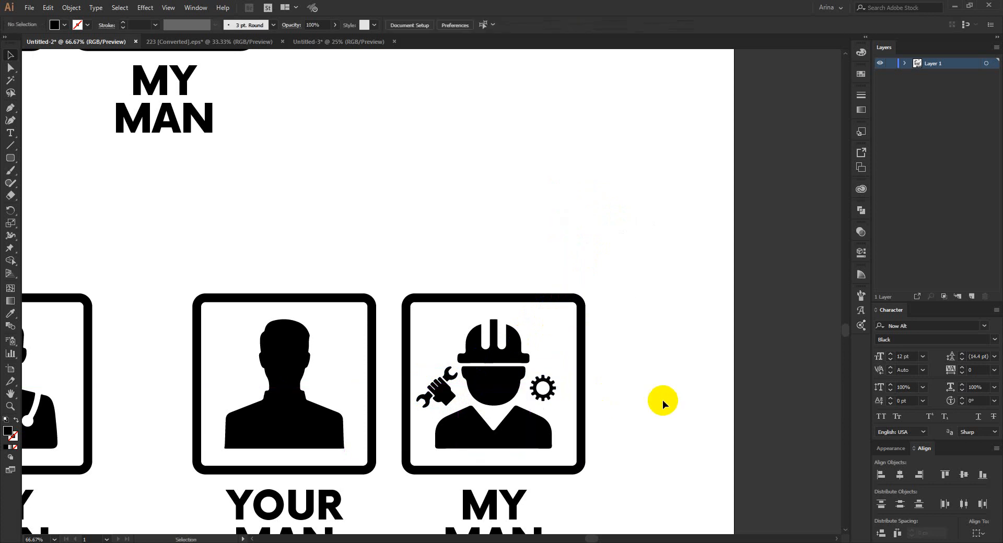
- Look over the worker and doctor pairs against the earlier framed pairs and the remaining source figures
{"action": "scroll", "coordinate": [662, 400], "scroll_direction": "down", "scroll_amount": 1}
{"action": "scroll", "coordinate": [546, 287], "scroll_direction": "down", "scroll_amount": 1}
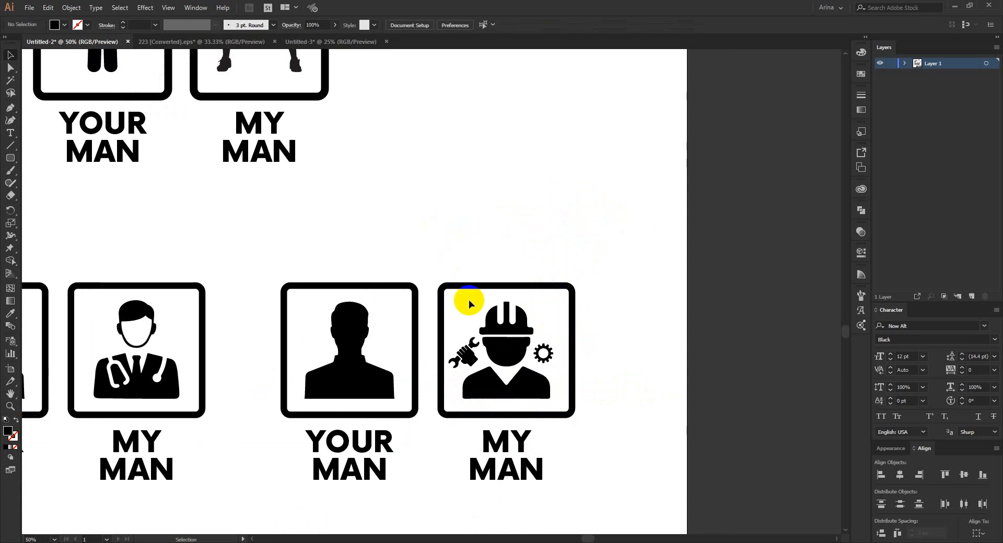
{"action": "left_click", "coordinate": [438, 244]}
{"action": "scroll", "coordinate": [604, 333], "scroll_direction": "down", "scroll_amount": 1, "text": "alt"}
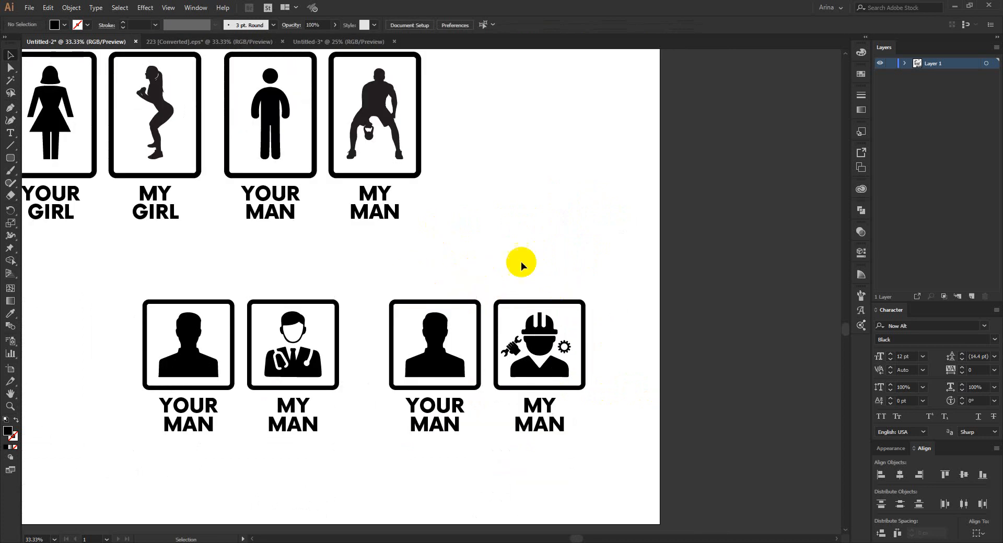
{"action": "scroll", "coordinate": [541, 253], "scroll_direction": "down", "scroll_amount": 1, "text": "alt"}
{"action": "scroll", "coordinate": [510, 275], "scroll_direction": "up", "scroll_amount": 3}
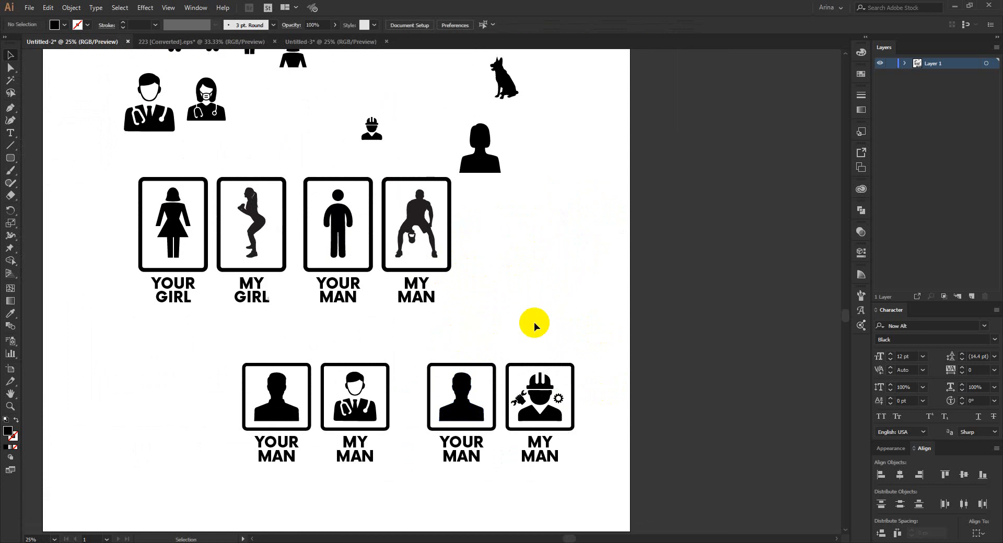
{"action": "scroll", "coordinate": [534, 322], "scroll_direction": "up", "scroll_amount": 3}
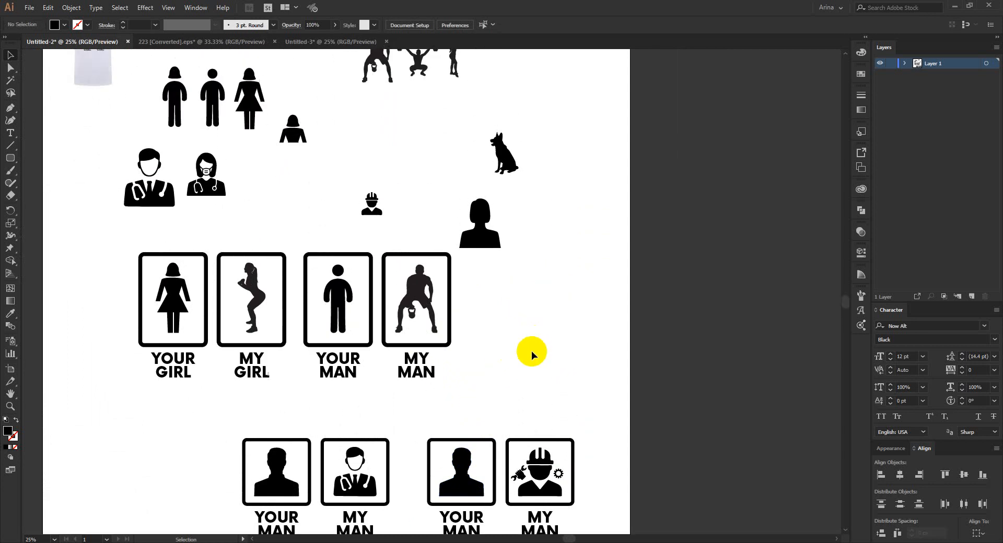
{"action": "scroll", "coordinate": [531, 351], "scroll_direction": "down", "scroll_amount": 1}
{"action": "scroll", "coordinate": [532, 351], "scroll_direction": "up", "scroll_amount": 2}
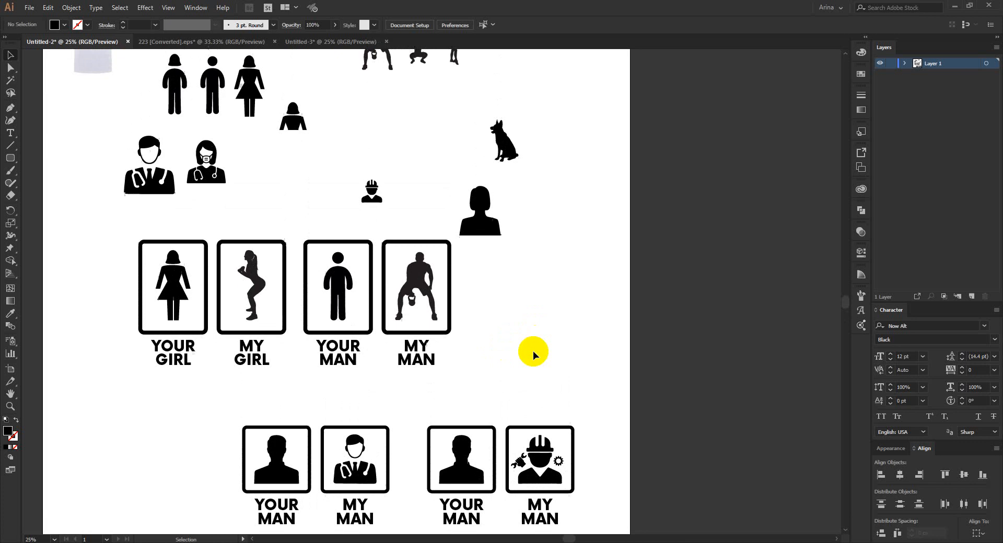
{"action": "scroll", "coordinate": [532, 351], "scroll_direction": "down", "scroll_amount": 1}
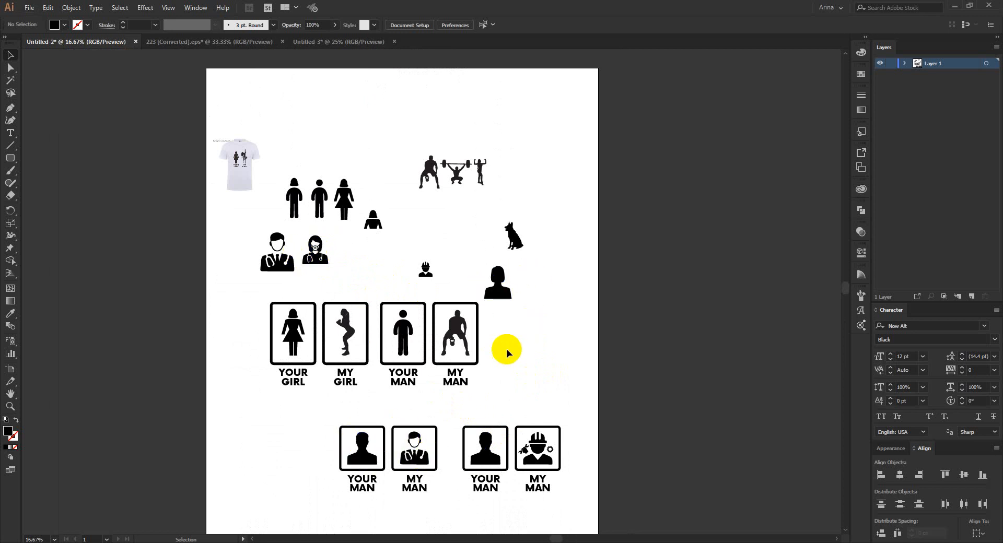
{"action": "scroll", "coordinate": [426, 496], "scroll_direction": "up", "scroll_amount": 2}
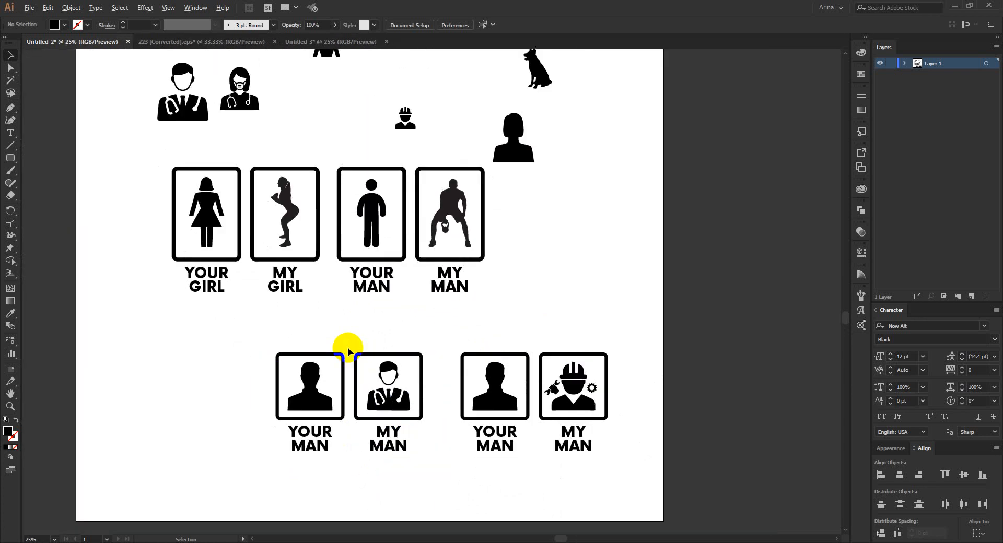
- Move the YOUR MAN / MY MAN pair with the kettlebell athlete off the right edge of the artboard
{"action": "scroll", "coordinate": [347, 346], "scroll_direction": "down", "scroll_amount": 1}
{"action": "scroll", "coordinate": [347, 346], "scroll_direction": "down", "scroll_amount": 1}
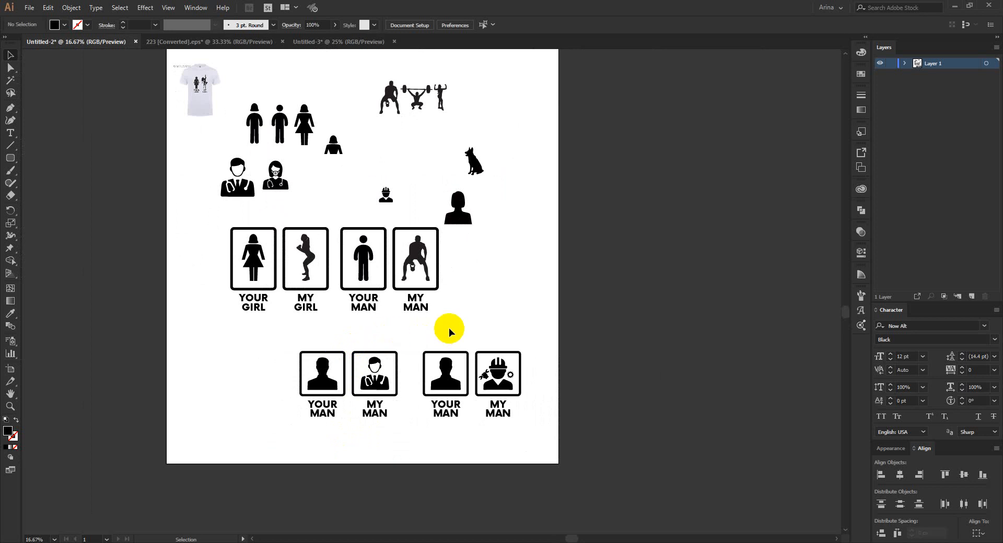
{"action": "left_click_drag", "start_coordinate": [338, 220], "coordinate": [638, 312]}
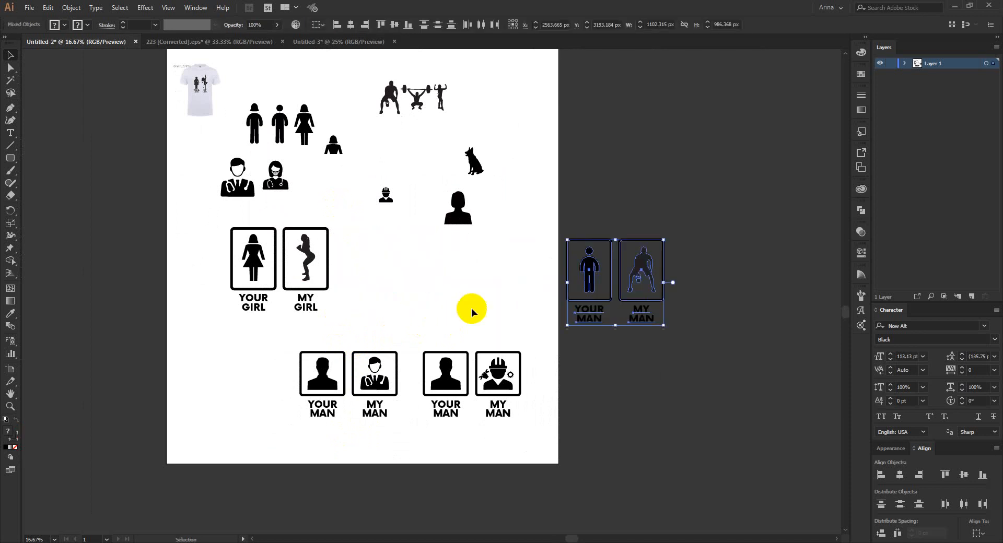
- Shift the YOUR GIRL / MY GIRL pair toward the artboard's left edge and place a duplicate of it to its right
{"action": "left_click_drag", "start_coordinate": [217, 241], "coordinate": [251, 298]}
{"action": "left_click_drag", "start_coordinate": [251, 298], "coordinate": [387, 298]}
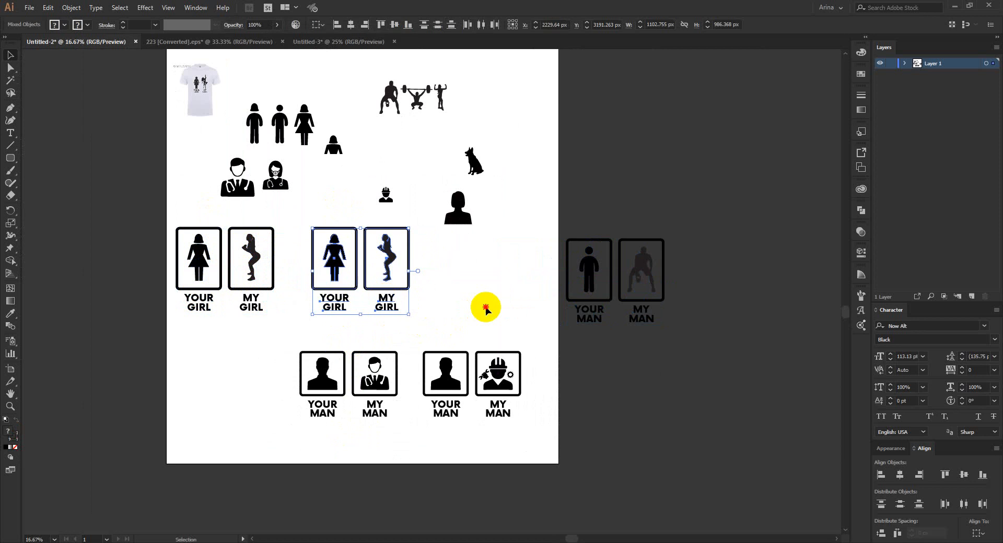
{"action": "left_click", "coordinate": [485, 307]}
- Delete the squatting woman from the duplicated pair's MY GIRL frame
{"action": "scroll", "coordinate": [361, 254], "scroll_direction": "up", "scroll_amount": 1}
{"action": "scroll", "coordinate": [361, 254], "scroll_direction": "up", "scroll_amount": 2}
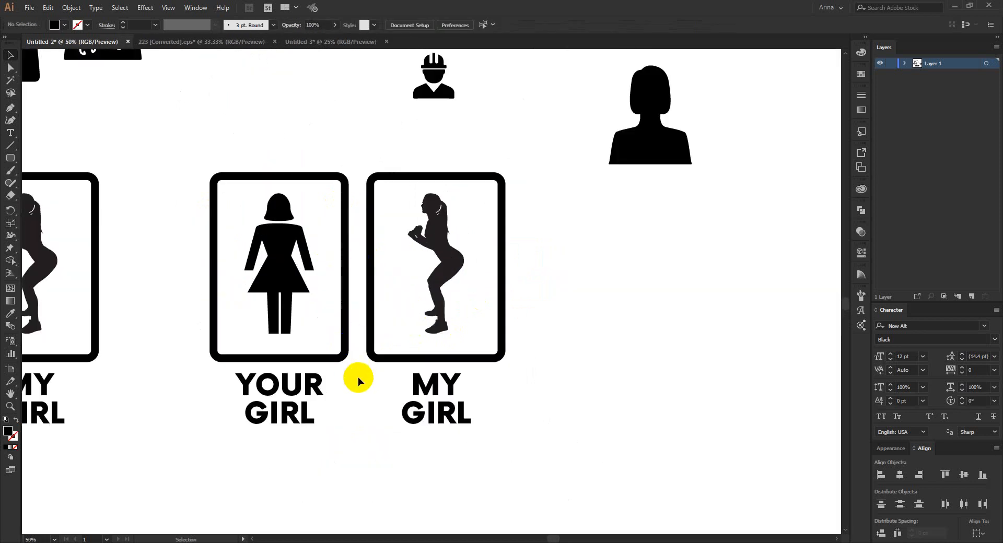
{"action": "left_click", "coordinate": [338, 254]}
{"action": "left_click", "coordinate": [421, 251]}
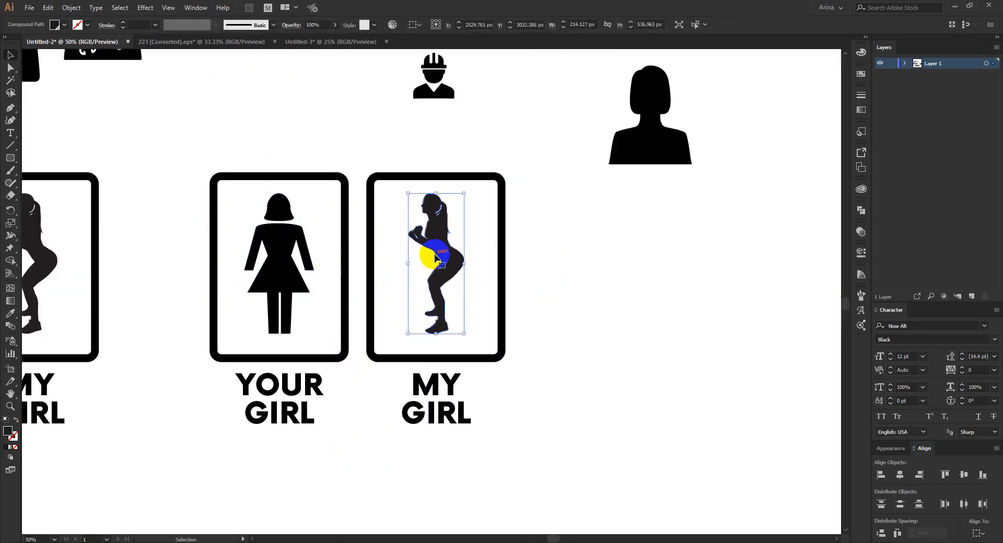
{"action": "key", "text": "Delete"}
{"action": "scroll", "coordinate": [457, 300], "scroll_direction": "down", "scroll_amount": 2}
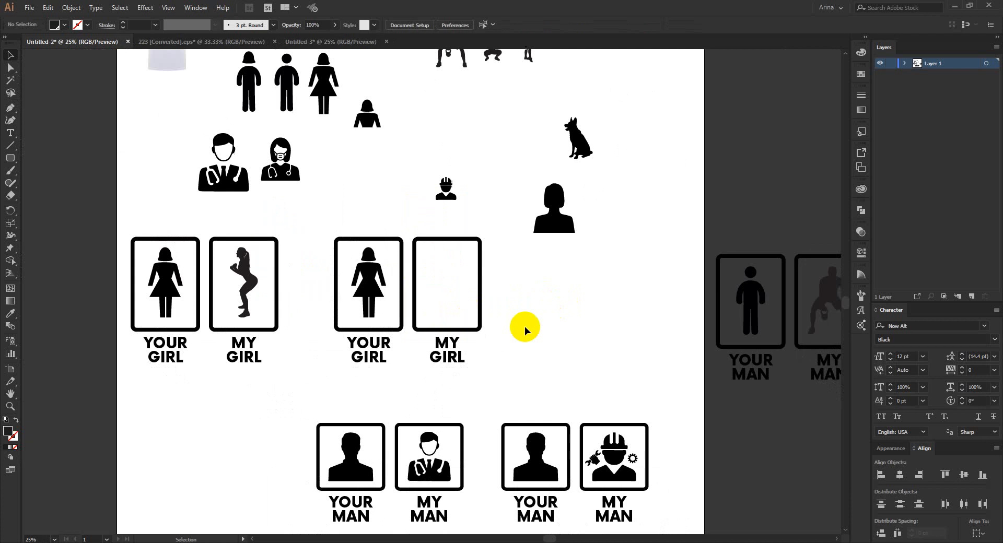
- Copy the standing woman silhouette from the fitness figures in 223 [Converted].eps
{"action": "scroll", "coordinate": [446, 268], "scroll_direction": "up", "scroll_amount": 2}
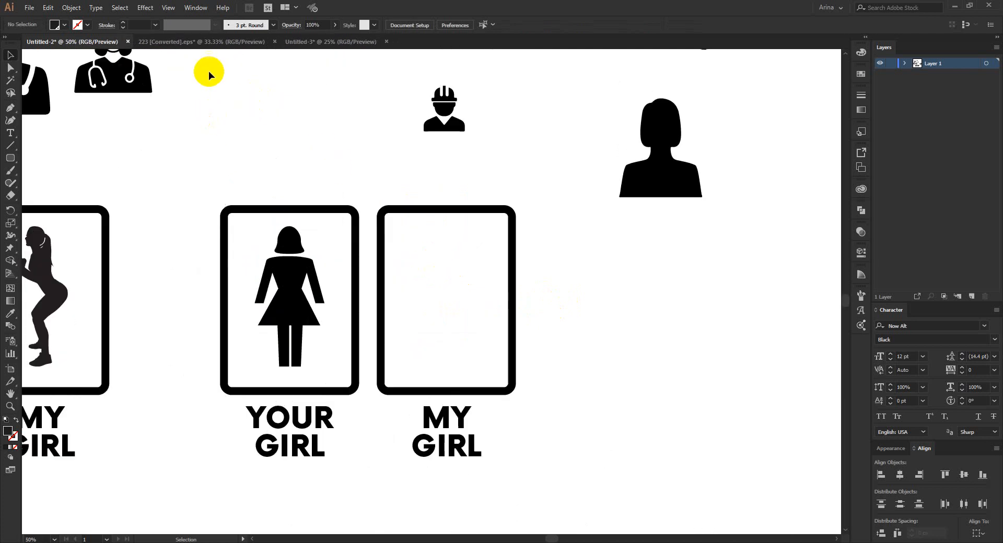
{"action": "left_click", "coordinate": [190, 41]}
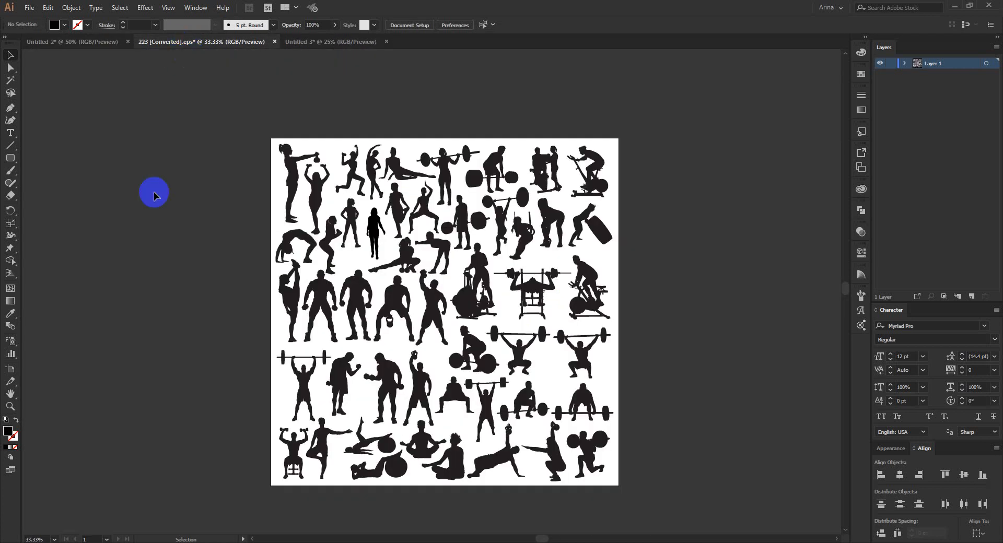
{"action": "left_click", "coordinate": [420, 163]}
{"action": "left_click_drag", "start_coordinate": [206, 101], "coordinate": [669, 506]}
{"action": "left_click", "coordinate": [707, 452]}
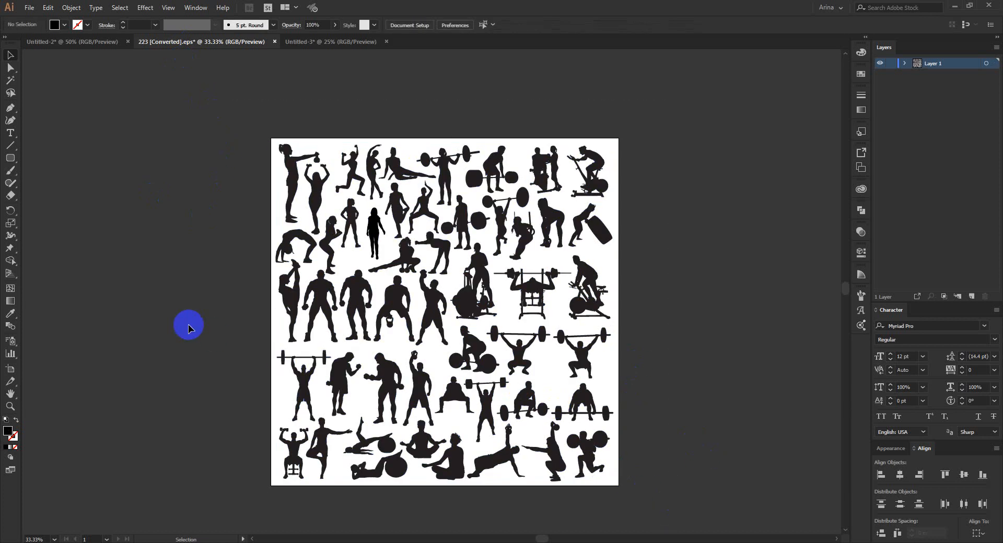
{"action": "scroll", "coordinate": [425, 118], "scroll_direction": "up", "scroll_amount": 2}
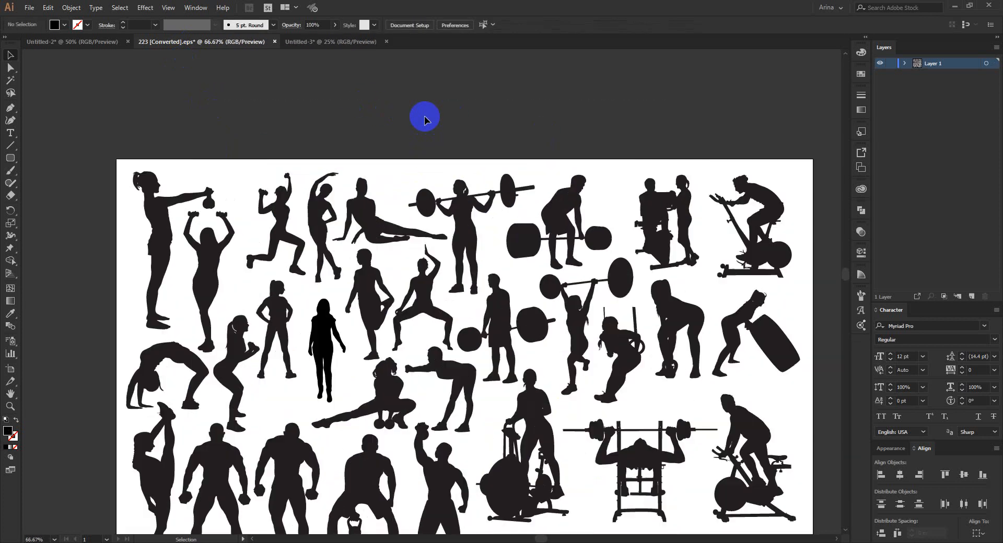
{"action": "scroll", "coordinate": [425, 120], "scroll_direction": "down", "scroll_amount": 4}
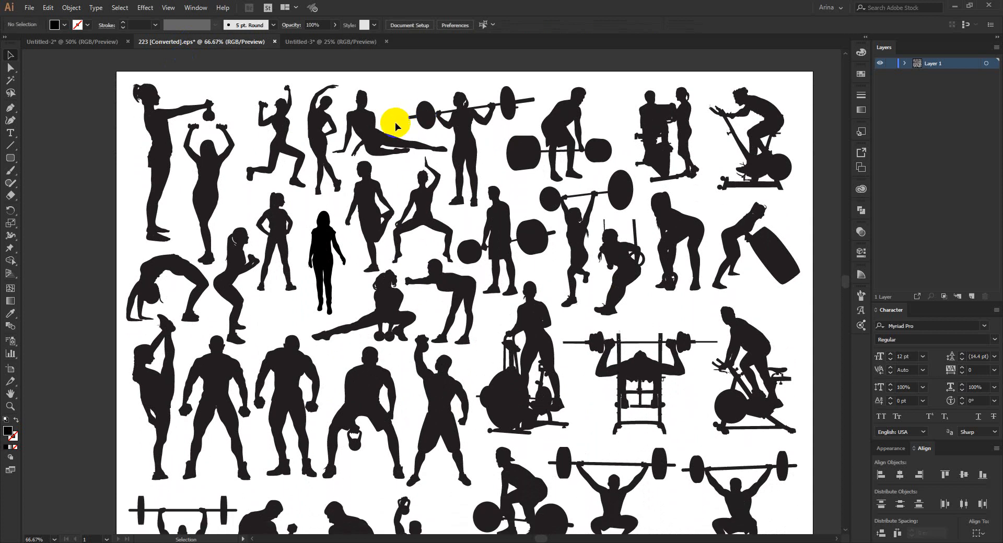
{"action": "scroll", "coordinate": [395, 125], "scroll_direction": "down", "scroll_amount": 1}
{"action": "scroll", "coordinate": [145, 229], "scroll_direction": "up", "scroll_amount": 1}
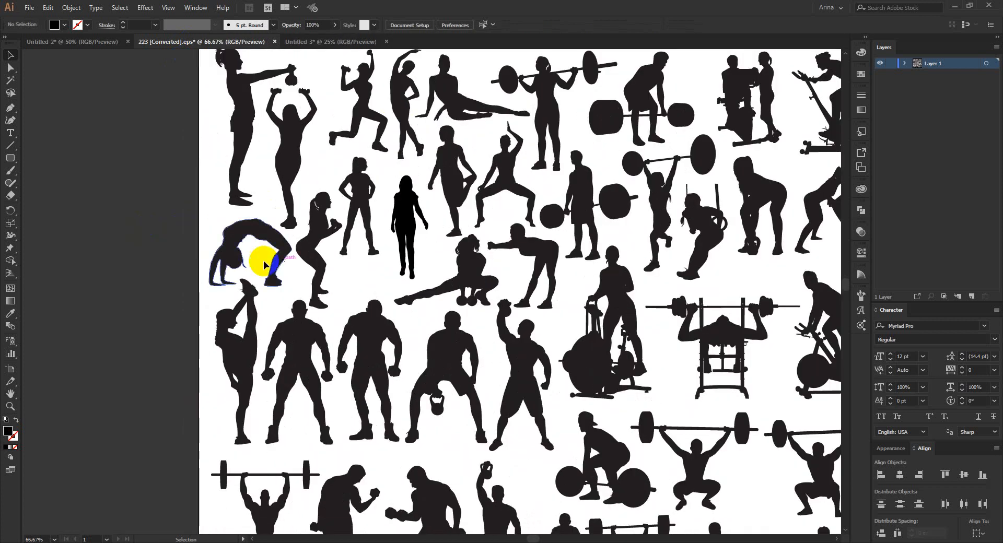
{"action": "double_click", "coordinate": [410, 219]}
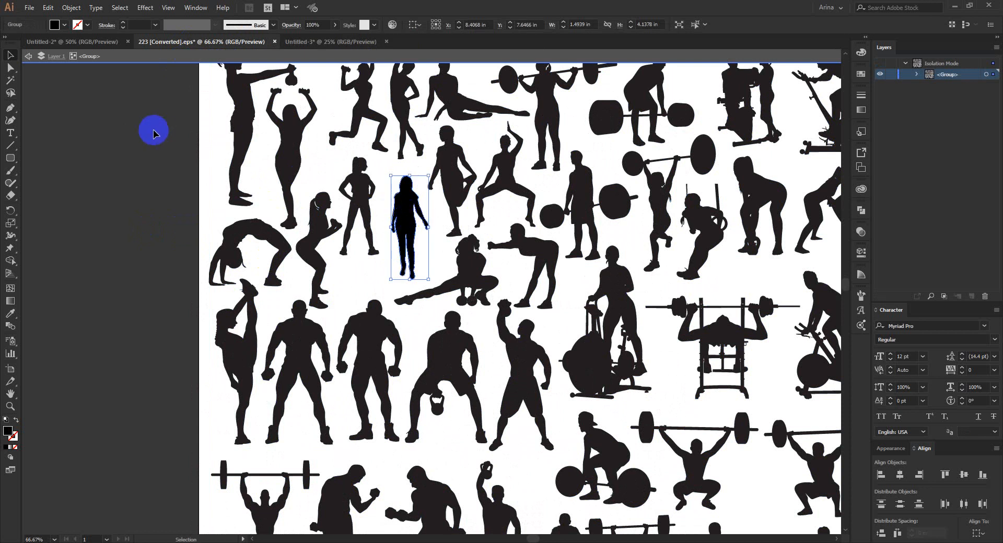
{"action": "double_click", "coordinate": [115, 87]}
- Paste the standing woman into the empty MY GIRL frame of Untitled-2 and scale her to about 537 px high, level with the YOUR GIRL figure
{"action": "left_click", "coordinate": [99, 42]}
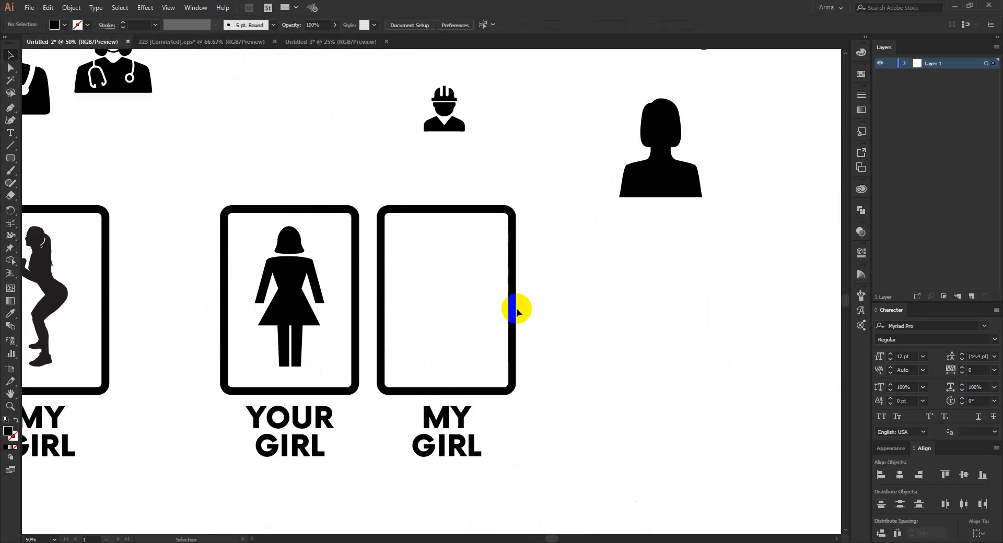
{"action": "key", "text": "ctrl+v"}
{"action": "left_click_drag", "start_coordinate": [431, 330], "coordinate": [434, 367]}
{"action": "left_click_drag", "start_coordinate": [431, 253], "coordinate": [431, 226]}
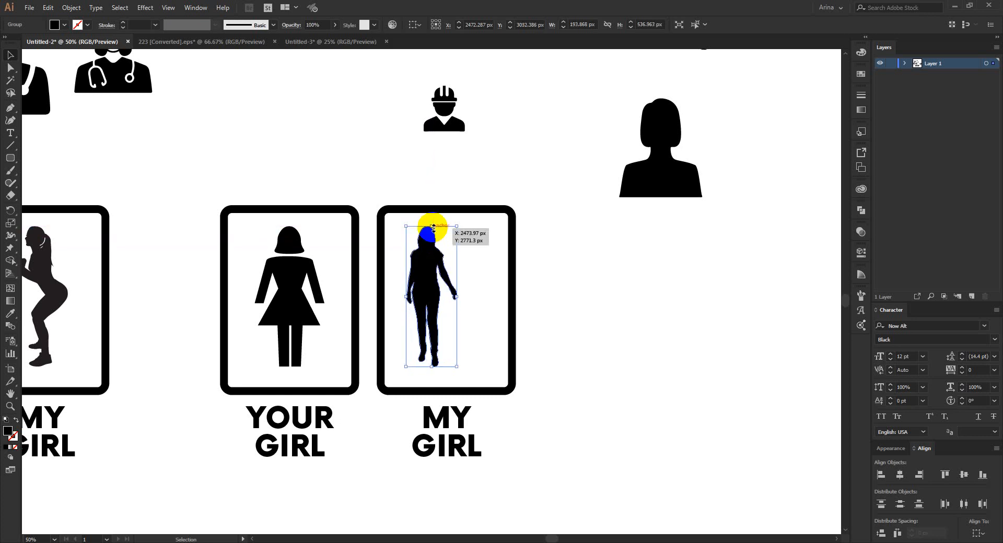
{"action": "left_click", "coordinate": [554, 311]}
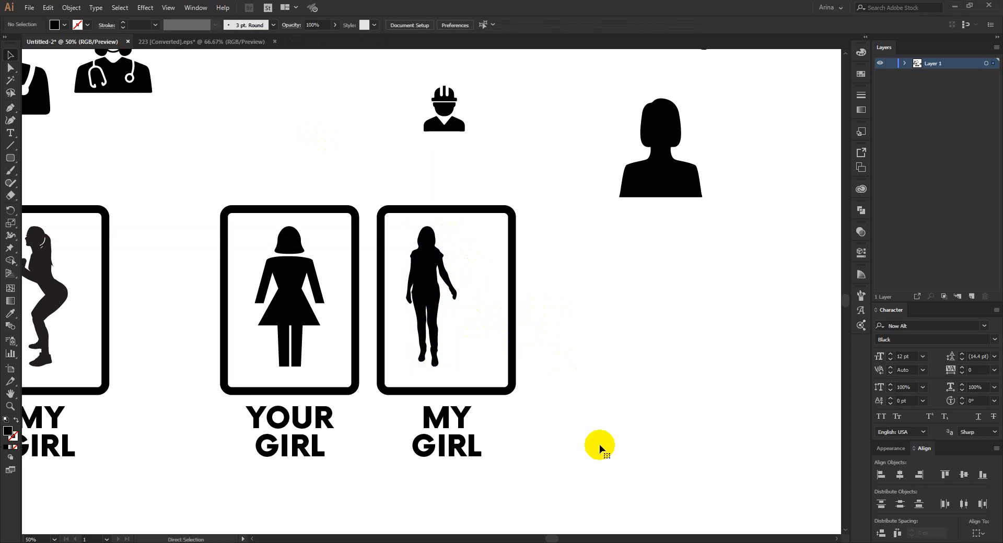
- Paste the sitting dog silhouette, shrink it to about 342 × 507 px and set it outside the new MY GIRL frame
{"action": "key", "text": "ctrl+v"}
{"action": "scroll", "coordinate": [499, 355], "scroll_direction": "down", "scroll_amount": 2}
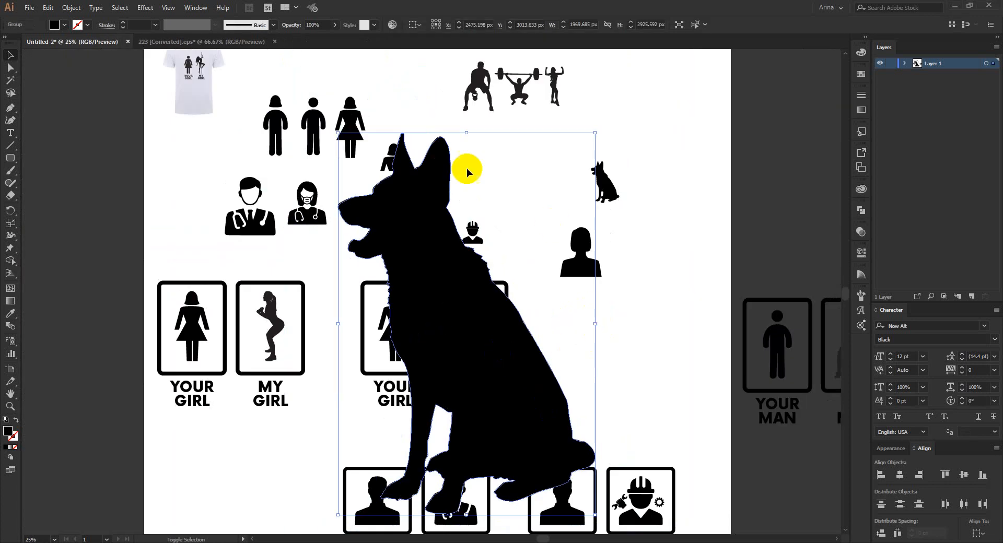
{"action": "left_click_drag", "start_coordinate": [466, 133], "coordinate": [481, 449]}
{"action": "left_click_drag", "start_coordinate": [468, 475], "coordinate": [585, 335]}
{"action": "scroll", "coordinate": [485, 320], "scroll_direction": "up", "scroll_amount": 2}
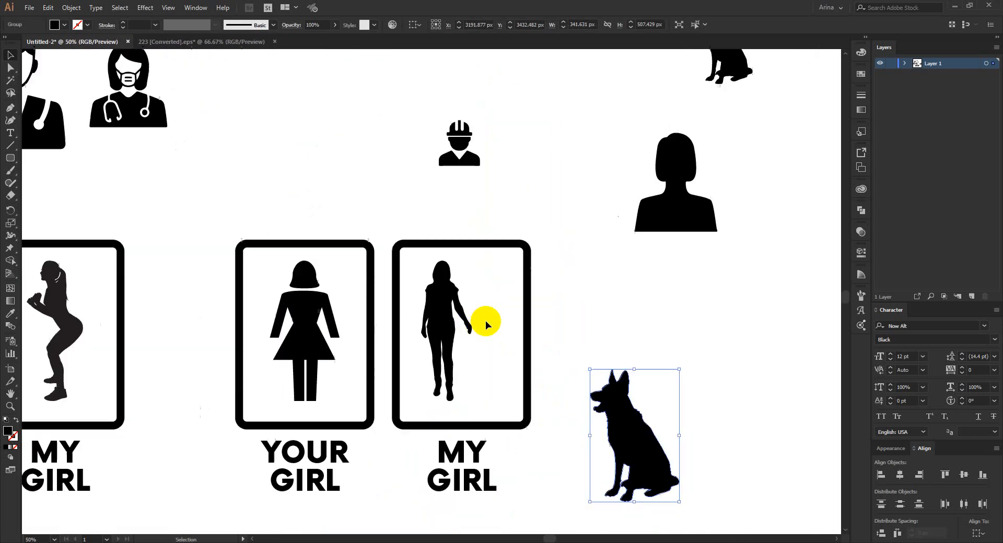
- Place the dog inside the MY GIRL frame beside the standing woman's feet and scale it to about 218 × 323 px
{"action": "left_click_drag", "start_coordinate": [633, 418], "coordinate": [485, 341]}
{"action": "scroll", "coordinate": [484, 338], "scroll_direction": "up", "scroll_amount": 1}
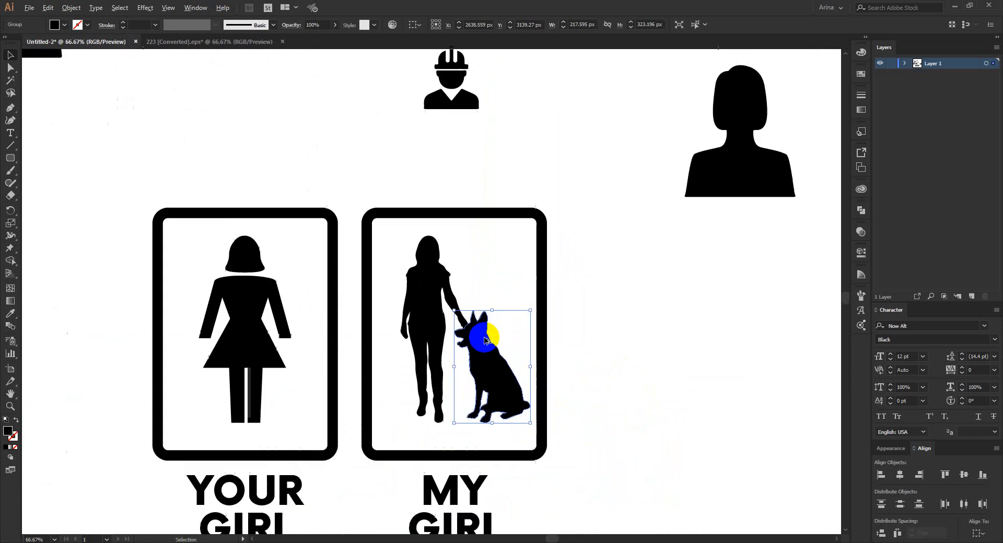
{"action": "left_click_drag", "start_coordinate": [491, 422], "coordinate": [494, 421]}
{"action": "scroll", "coordinate": [512, 349], "scroll_direction": "up", "scroll_amount": 1}
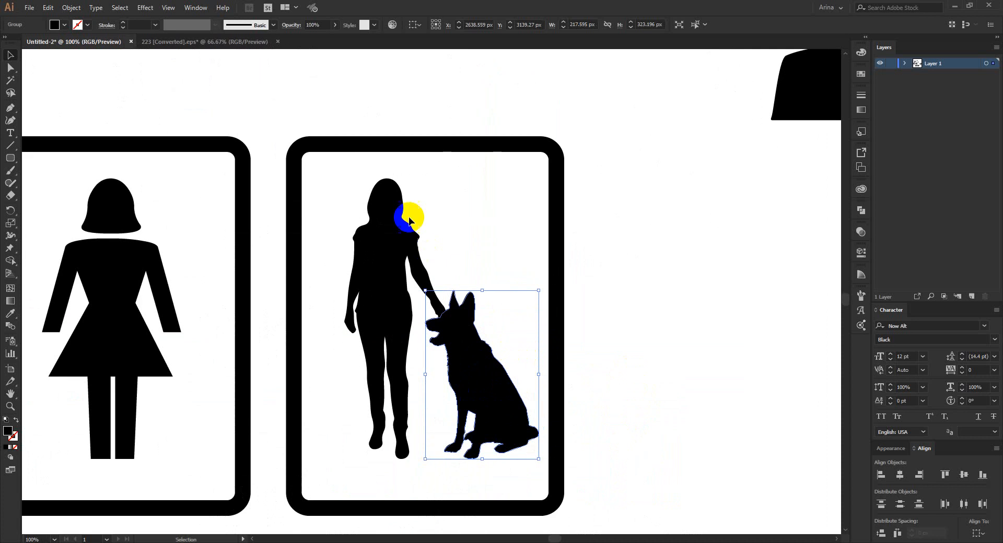
- Reduce the dog to about 155 × 230 px and nudge it closer to the woman, just below her outstretched hand
{"action": "left_click_drag", "start_coordinate": [481, 290], "coordinate": [482, 364]}
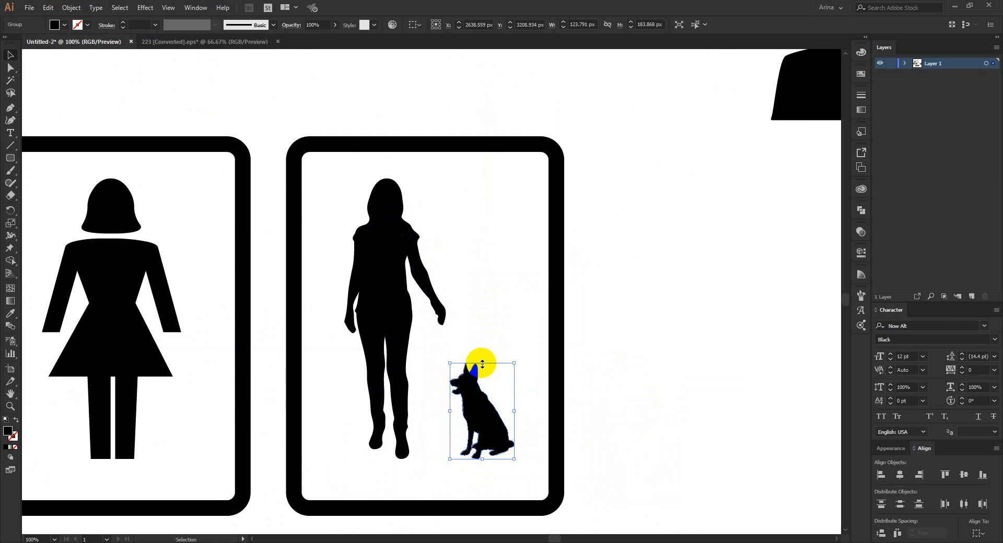
{"action": "key", "text": "Left"}
{"action": "key", "text": "Left"}
{"action": "key", "text": "Left"}
{"action": "key", "text": "Left"}
{"action": "key", "text": "Left"}
{"action": "key", "text": "Left"}
{"action": "key", "text": "Left"}
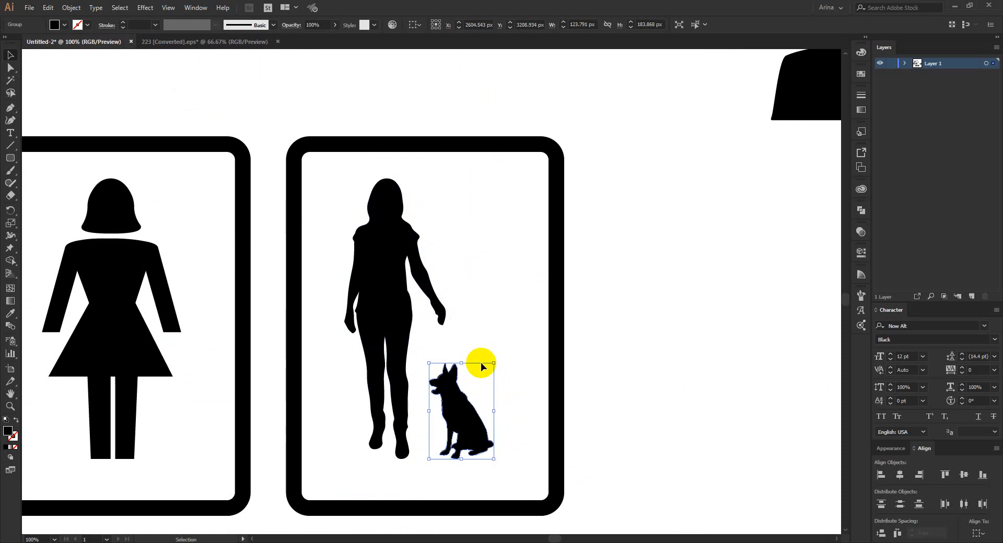
{"action": "left_click_drag", "start_coordinate": [461, 362], "coordinate": [467, 339]}
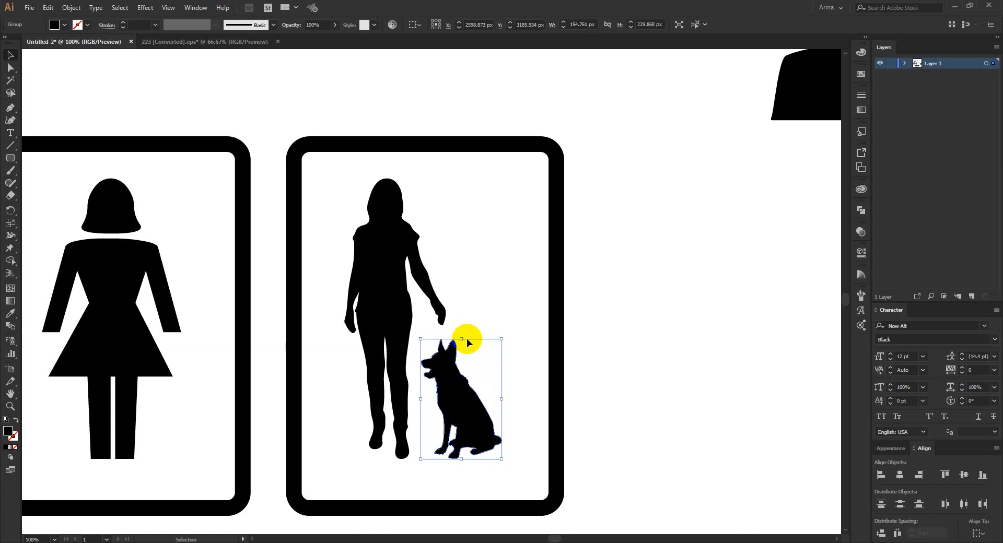
{"action": "key", "text": "Right"}
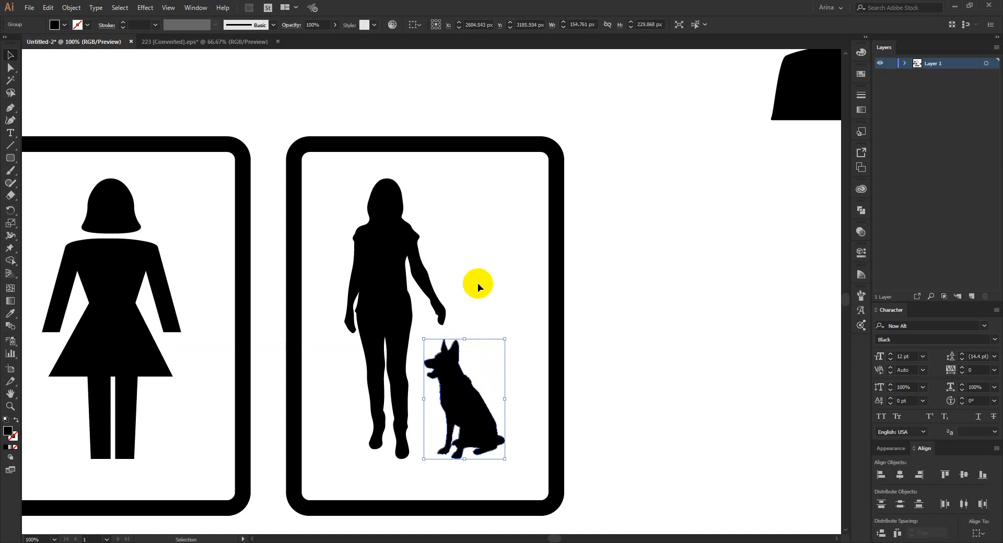
{"action": "left_click", "coordinate": [477, 283]}
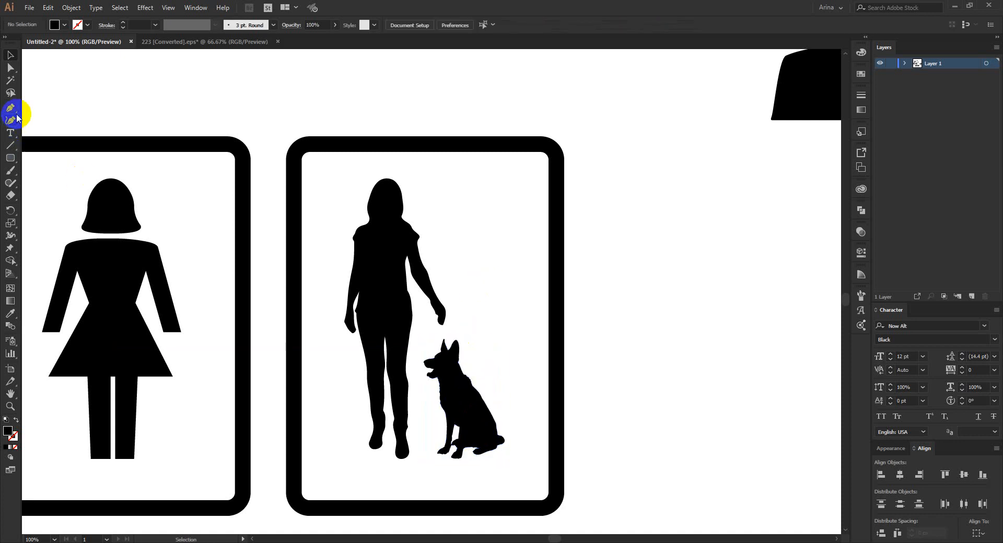
- Draw a looping leash from the woman's hand to the dog's neck with the Curvature tool, as a black 1 pt stroke without fill
{"action": "scroll", "coordinate": [474, 333], "scroll_direction": "up", "scroll_amount": 1}
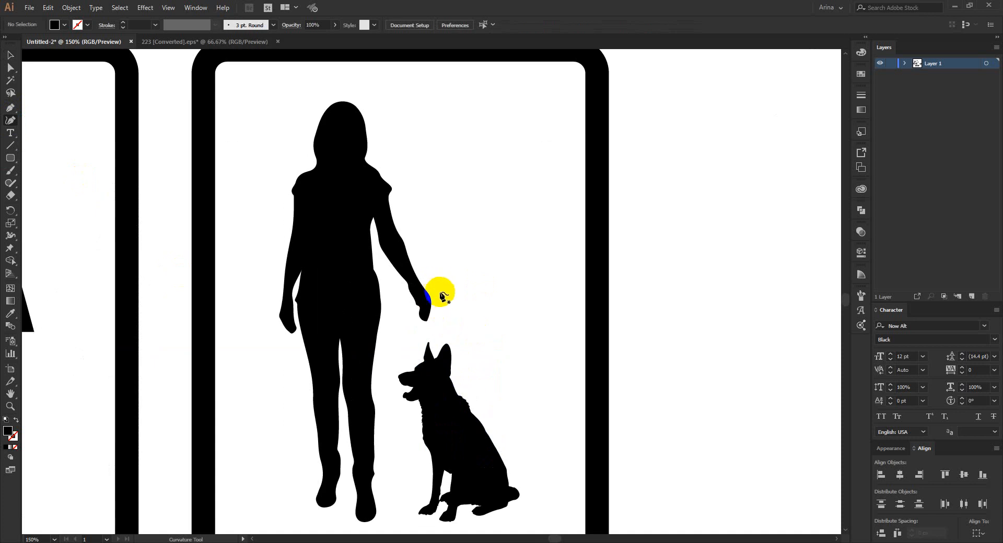
{"action": "left_click", "coordinate": [443, 297]}
{"action": "left_click", "coordinate": [401, 316]}
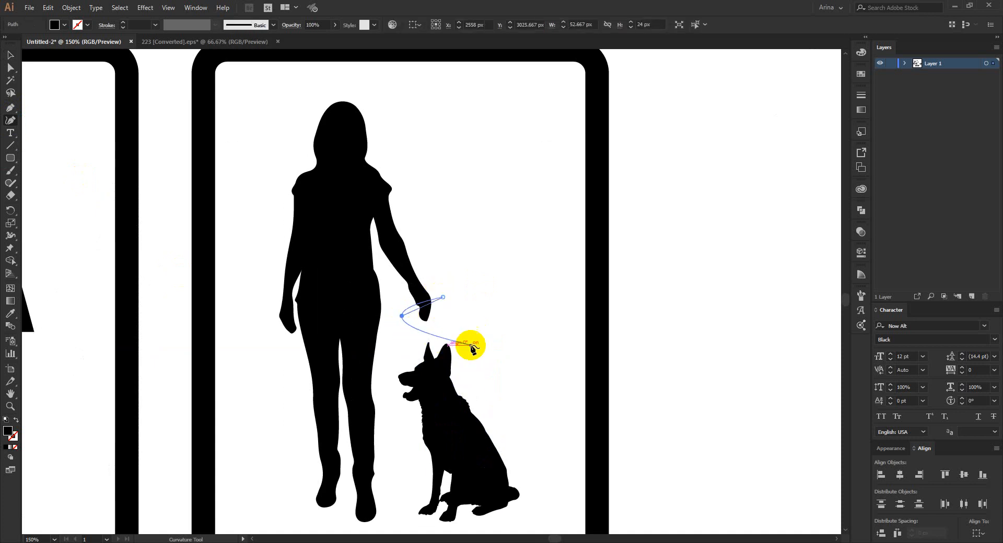
{"action": "left_click", "coordinate": [461, 343]}
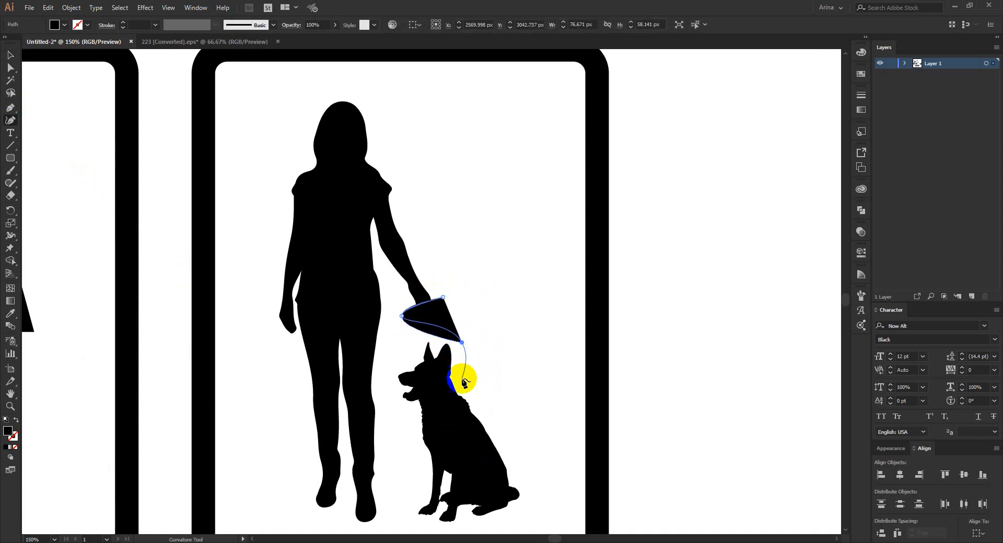
{"action": "left_click", "coordinate": [462, 378]}
{"action": "left_click", "coordinate": [409, 414]}
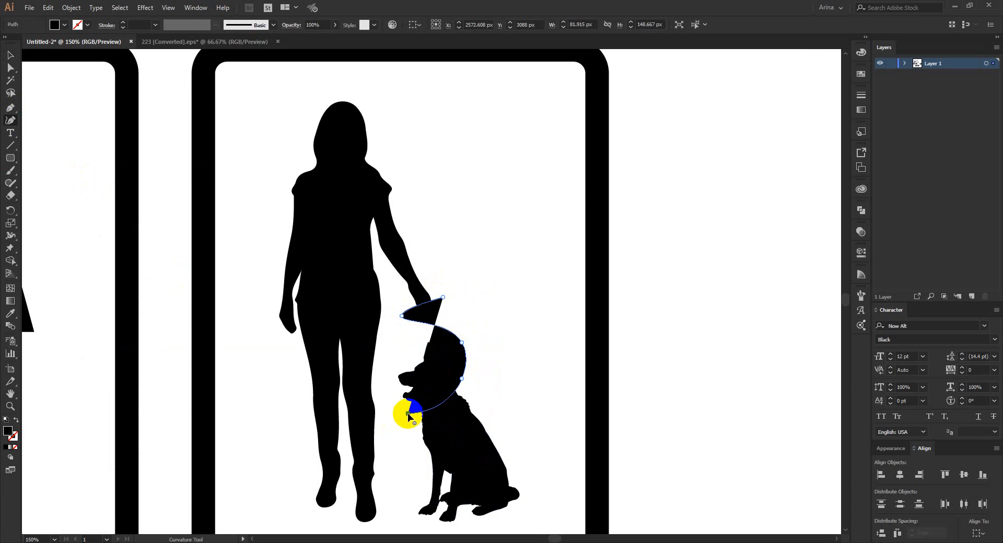
{"action": "key", "text": "shift+x"}
{"action": "key", "text": "v"}
{"action": "left_click", "coordinate": [503, 355]}
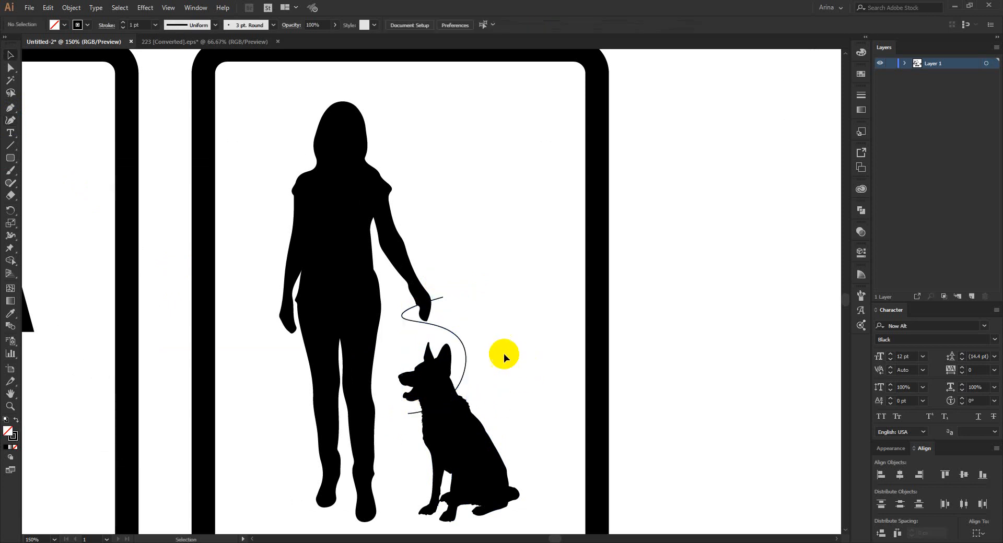
- Move the leash's upper end point into the woman's hand and undo the trial reshaping of the loop below it
{"action": "scroll", "coordinate": [440, 314], "scroll_direction": "up", "scroll_amount": 1}
{"action": "key", "text": "a"}
{"action": "left_click", "coordinate": [443, 293]}
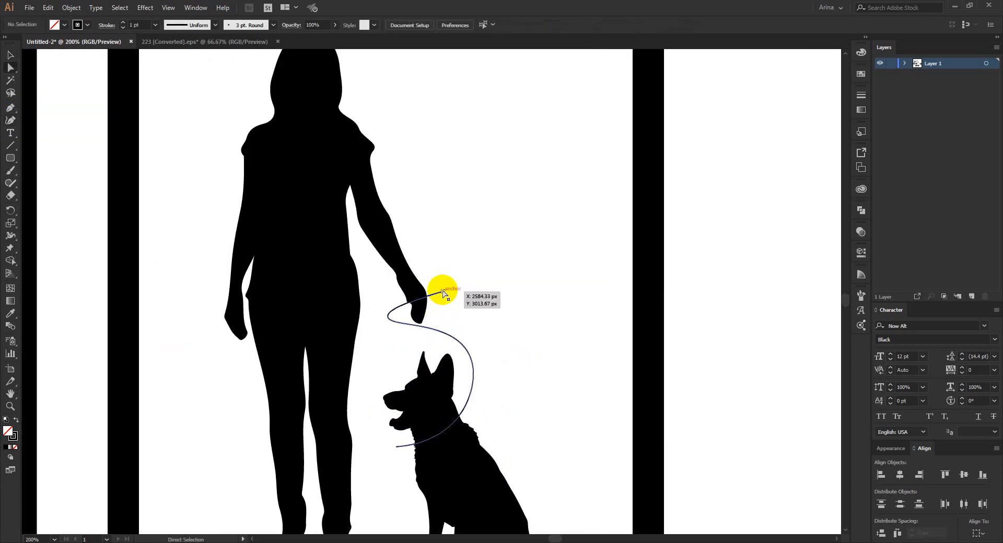
{"action": "left_click_drag", "start_coordinate": [443, 294], "coordinate": [402, 324]}
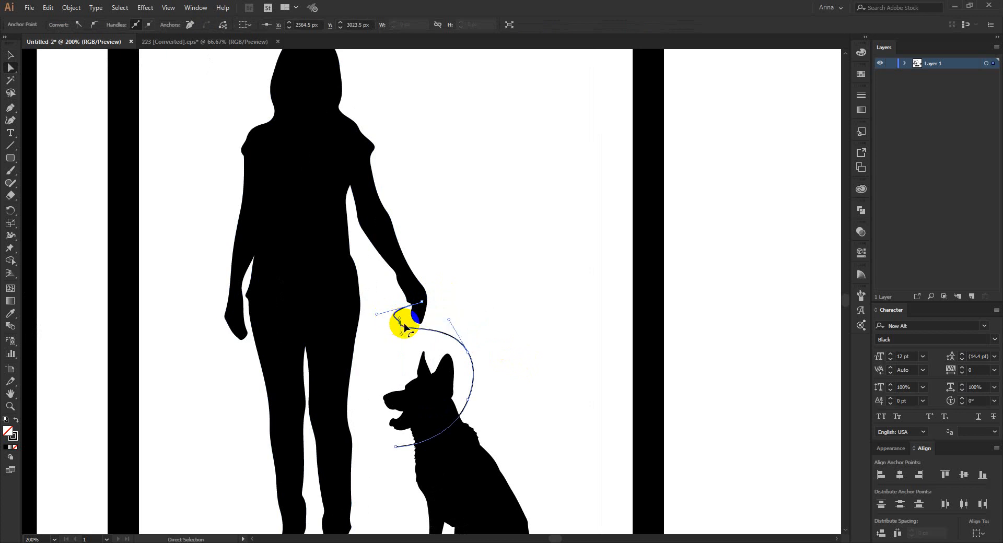
{"action": "key", "text": "v"}
{"action": "key", "text": "ctrl+z"}
{"action": "left_click", "coordinate": [491, 305]}
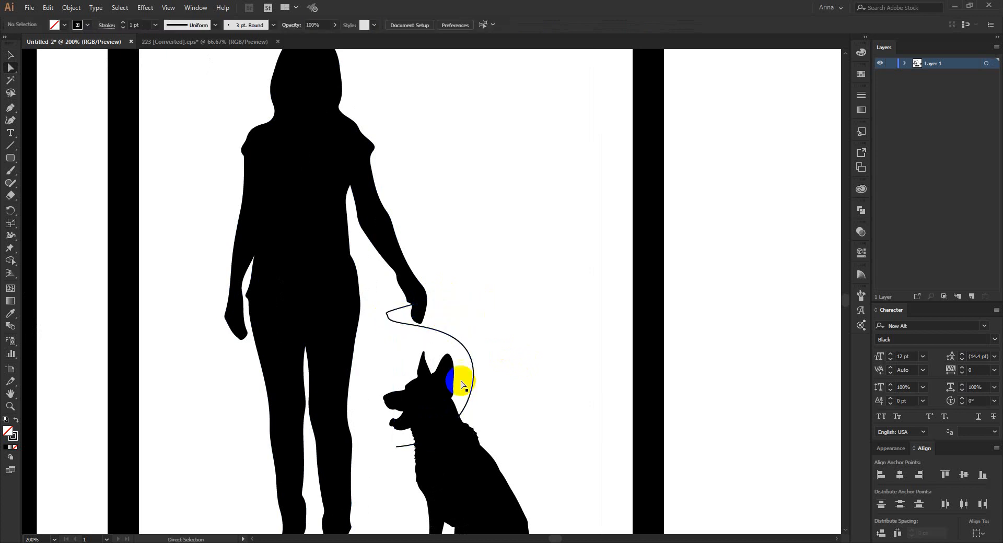
- Move the leash's lower end point inside the dog's neck so that it no longer sticks out past the throat
{"action": "left_click_drag", "start_coordinate": [398, 448], "coordinate": [421, 447]}
{"action": "key", "text": "v"}
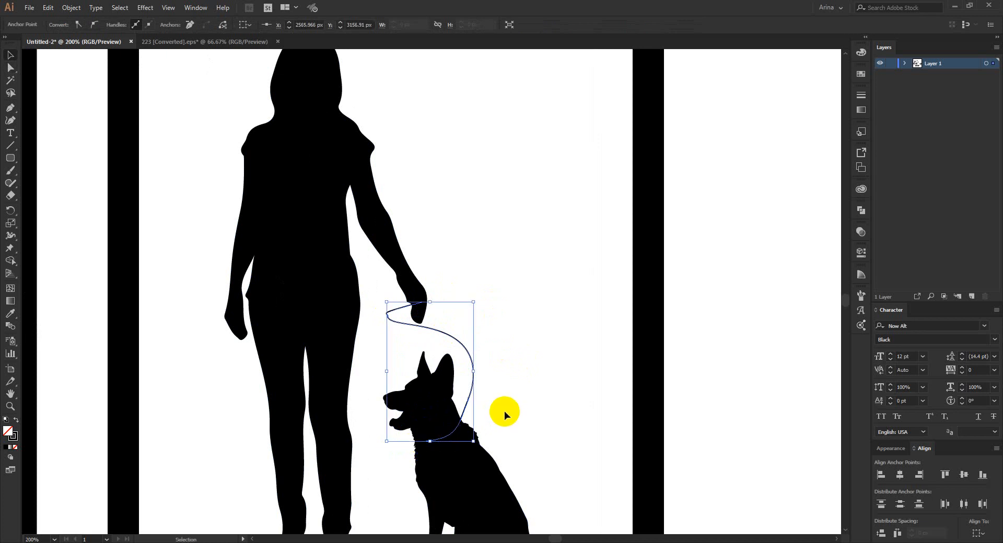
{"action": "left_click", "coordinate": [522, 390]}
{"action": "scroll", "coordinate": [452, 319], "scroll_direction": "down", "scroll_amount": 3}
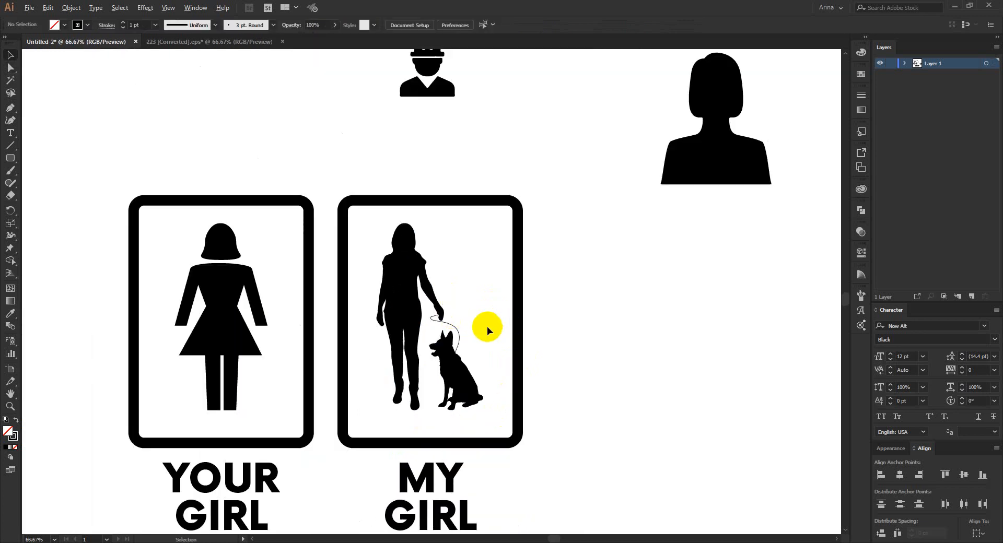
- Delete the leash and enlarge the dog from its base to about 196 × 291 px
{"action": "scroll", "coordinate": [471, 333], "scroll_direction": "up", "scroll_amount": 2}
{"action": "left_click", "coordinate": [430, 325]}
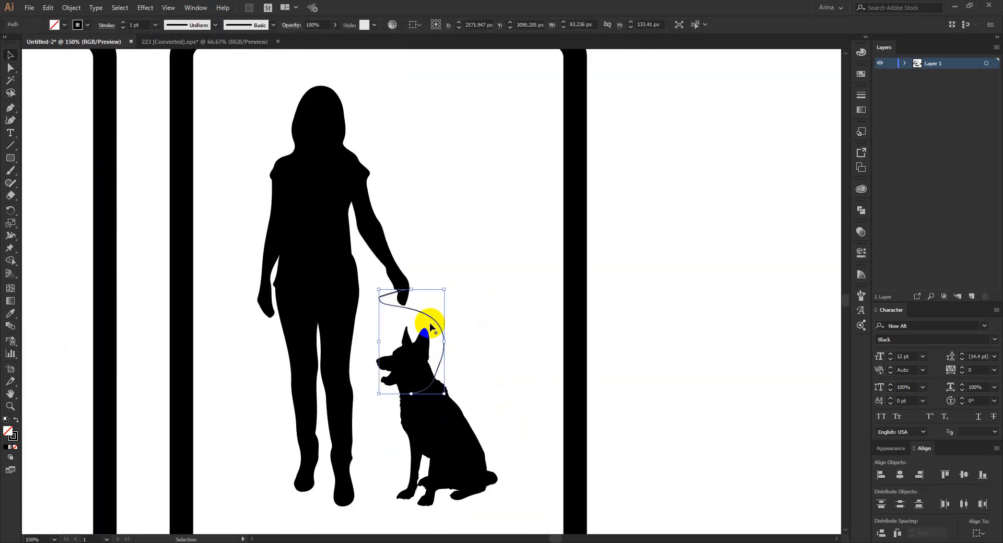
{"action": "key", "text": "Delete"}
{"action": "left_click", "coordinate": [411, 357]}
{"action": "left_click_drag", "start_coordinate": [439, 324], "coordinate": [447, 280]}
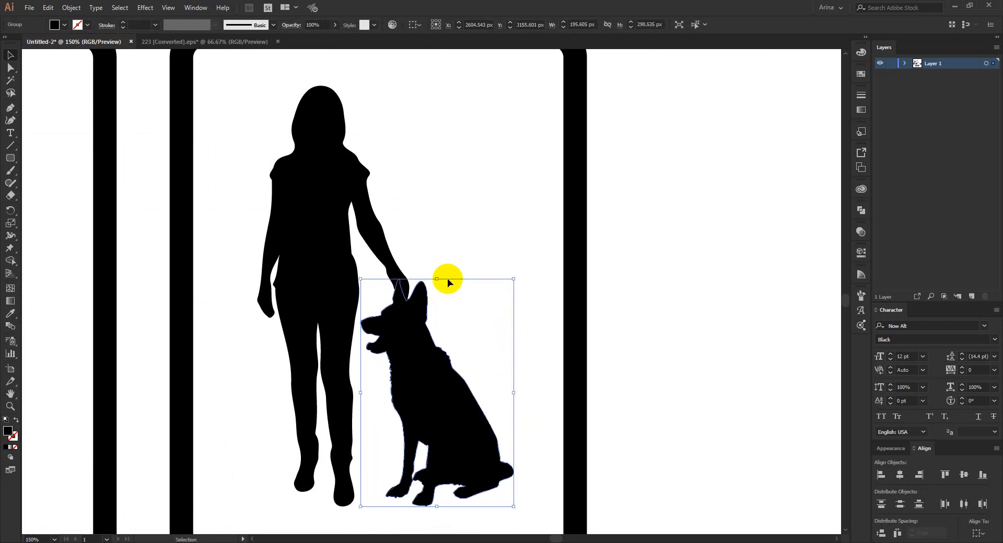
- Nudge the dog sideways until its head sits under the woman's outstretched hand, and scale it down to about 189 × 281 px
{"action": "key", "text": "Right"}
{"action": "key", "text": "Right"}
{"action": "key", "text": "Right"}
{"action": "key", "text": "Right"}
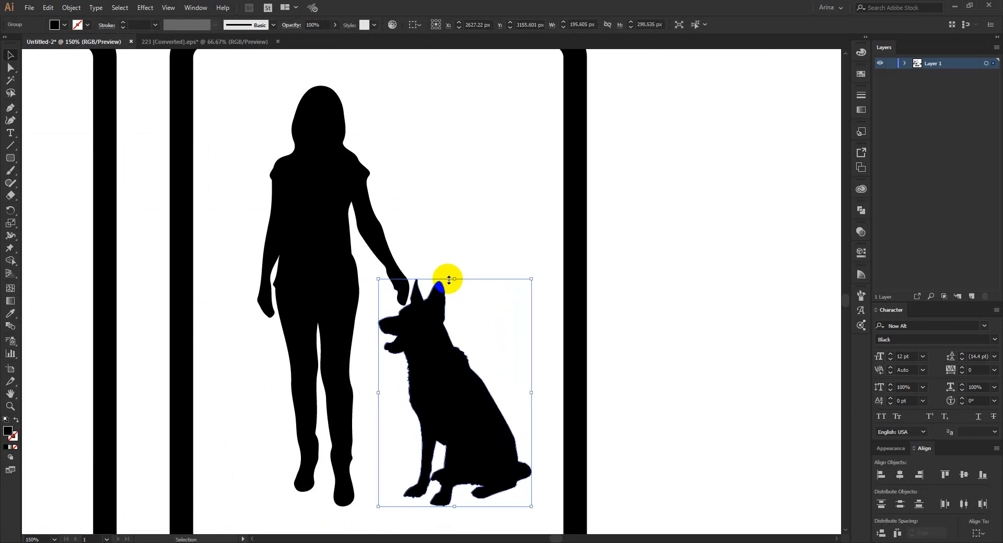
{"action": "key", "text": "Left"}
{"action": "key", "text": "Left"}
{"action": "key", "text": "Left"}
{"action": "key", "text": "Left"}
{"action": "key", "text": "Left"}
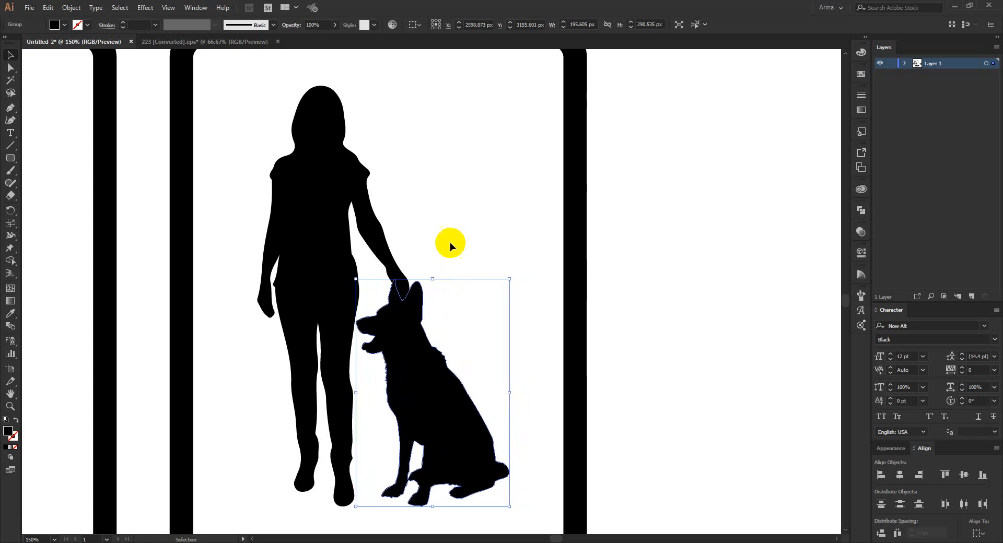
{"action": "left_click", "coordinate": [450, 213]}
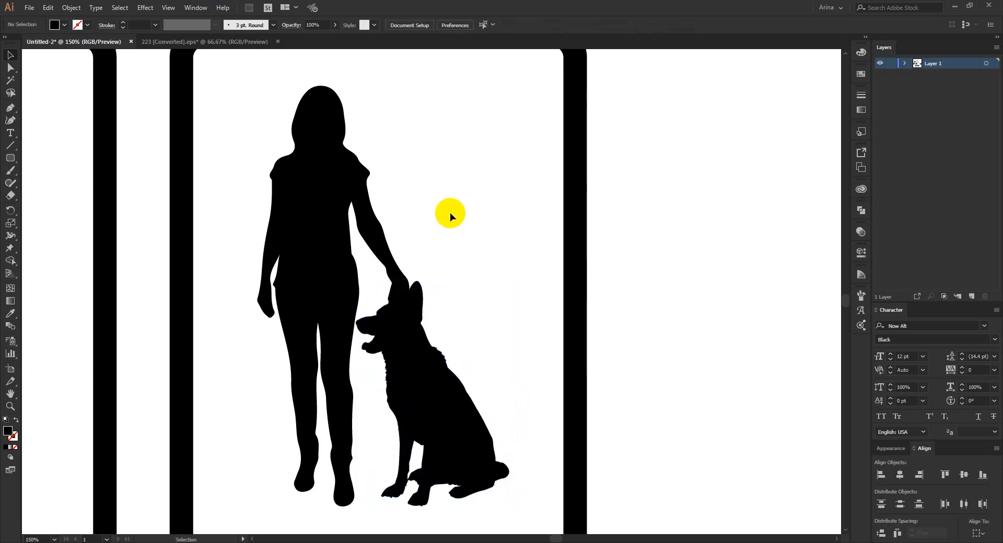
{"action": "left_click", "coordinate": [397, 350]}
{"action": "left_click_drag", "start_coordinate": [431, 280], "coordinate": [433, 287]}
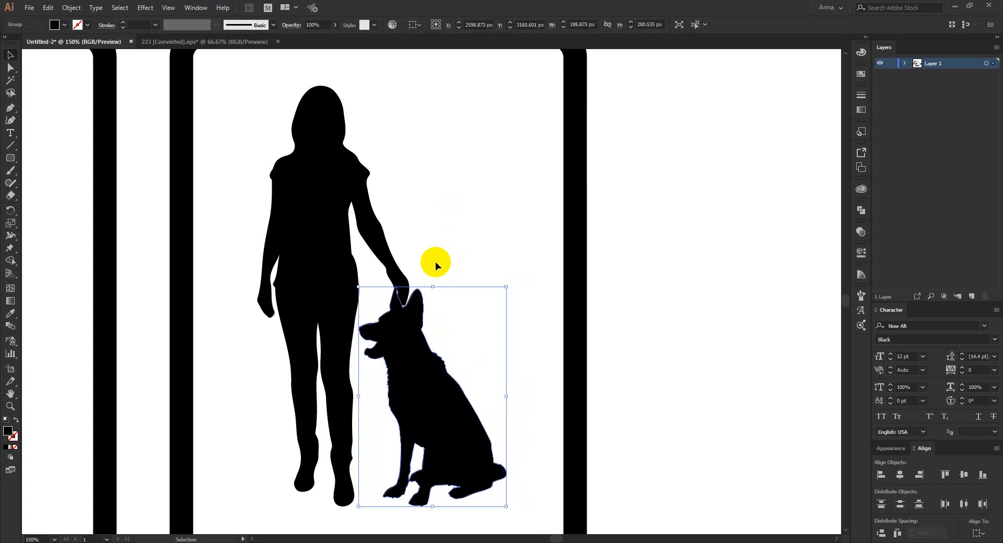
- Isolate the woman's silhouette and shift the anchor points of her outstretched hand downward so that the hand rests on the dog's head
{"action": "left_click", "coordinate": [408, 284]}
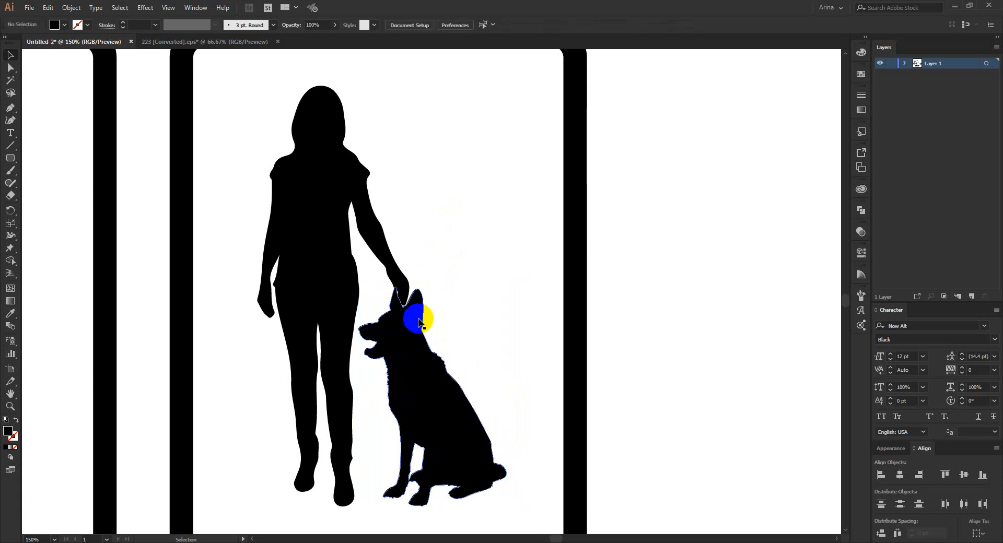
{"action": "double_click", "coordinate": [408, 283]}
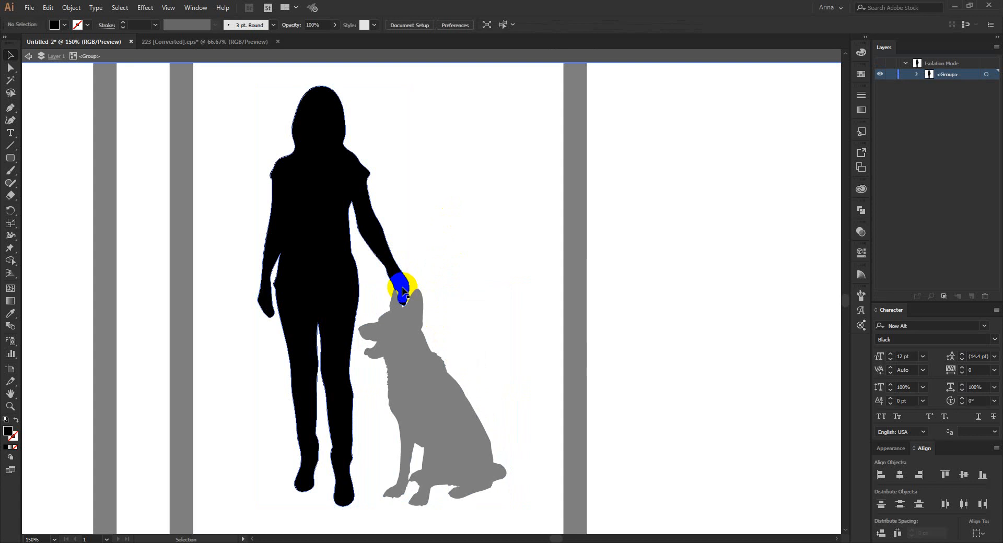
{"action": "key", "text": "a"}
{"action": "left_click_drag", "start_coordinate": [430, 316], "coordinate": [397, 295]}
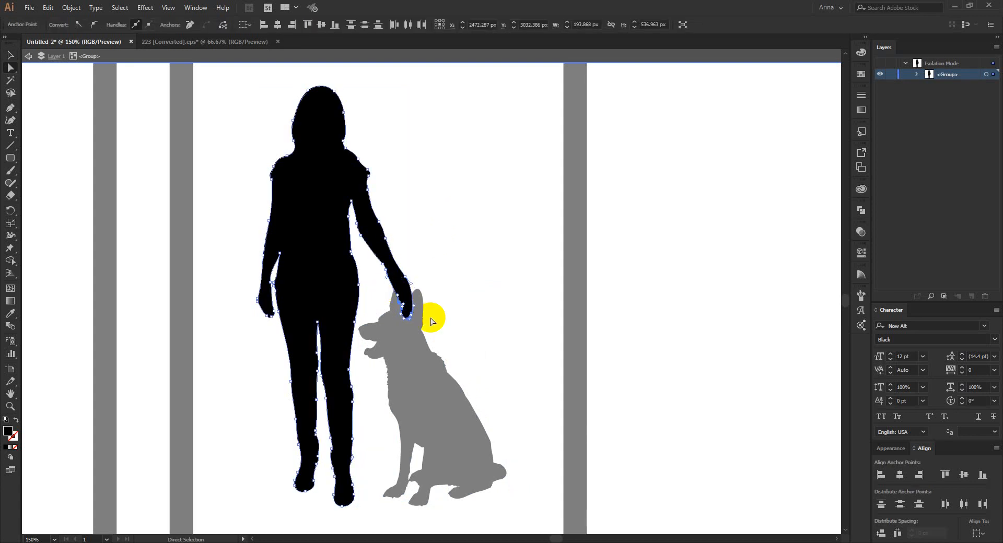
{"action": "key", "text": "v"}
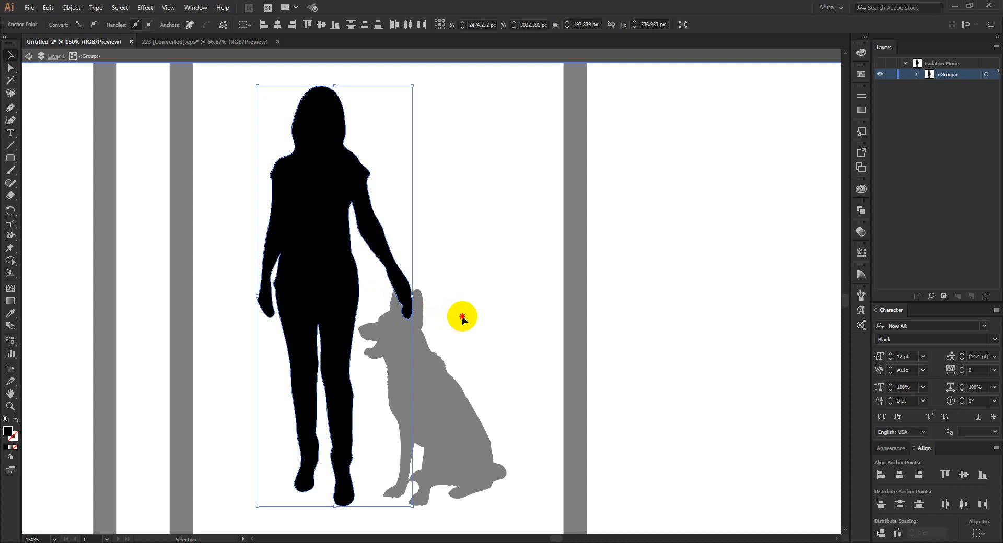
{"action": "double_click", "coordinate": [398, 363]}
{"action": "left_click", "coordinate": [398, 362]}
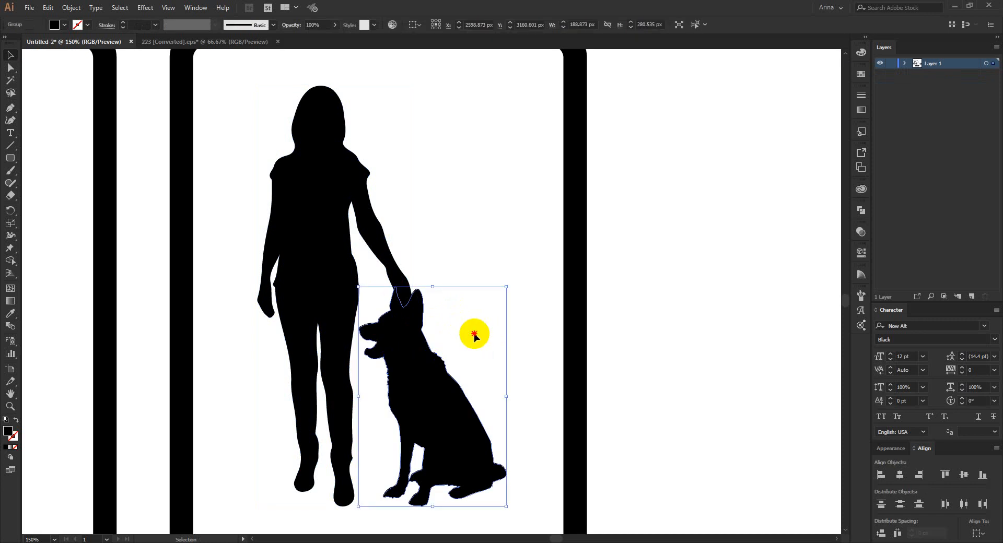
{"action": "left_click", "coordinate": [475, 333]}
- Lower the anchor points along the inner edge of the outstretched hand in the isolated woman group to thicken the palm
{"action": "scroll", "coordinate": [417, 334], "scroll_direction": "up", "scroll_amount": 1}
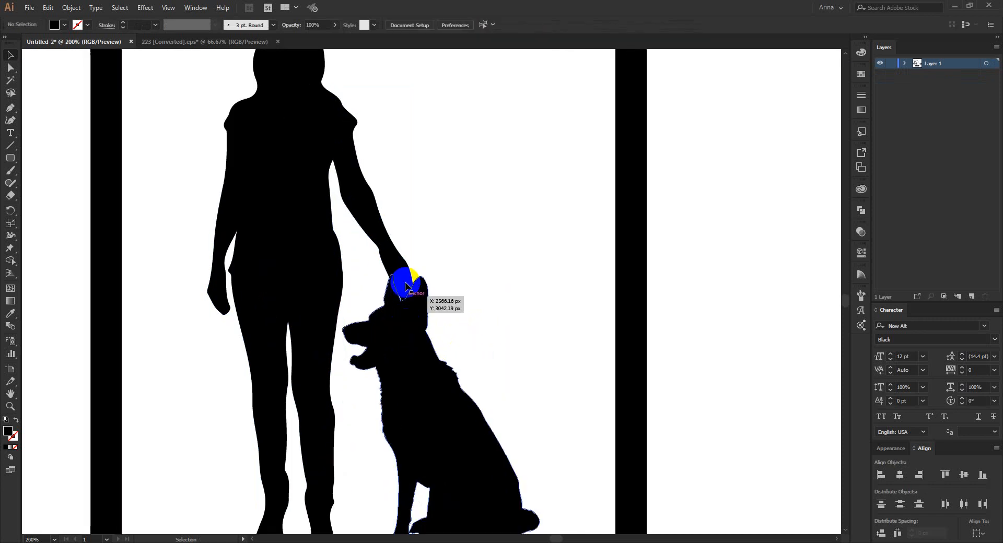
{"action": "left_click", "coordinate": [405, 285]}
{"action": "double_click", "coordinate": [406, 282]}
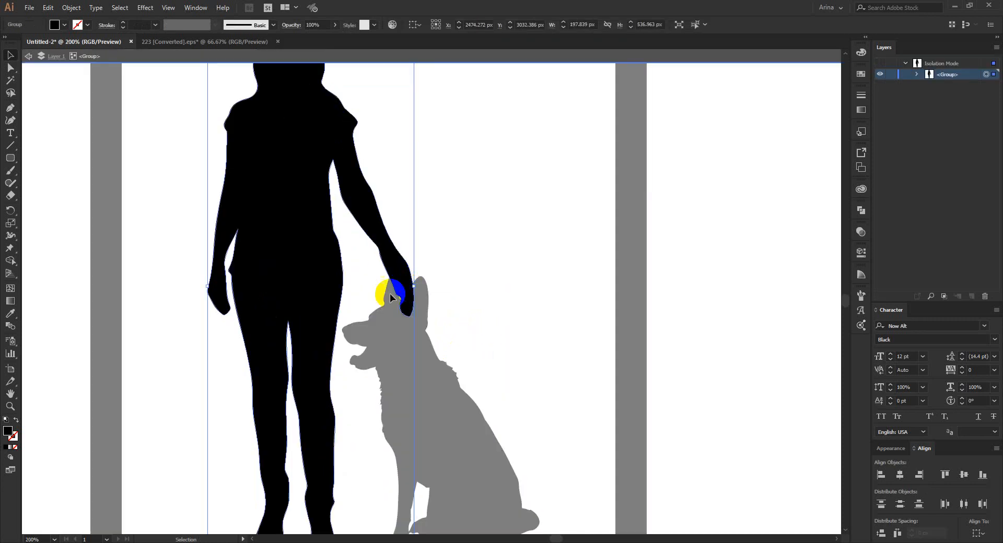
{"action": "key", "text": "a"}
{"action": "left_click_drag", "start_coordinate": [383, 289], "coordinate": [407, 307]}
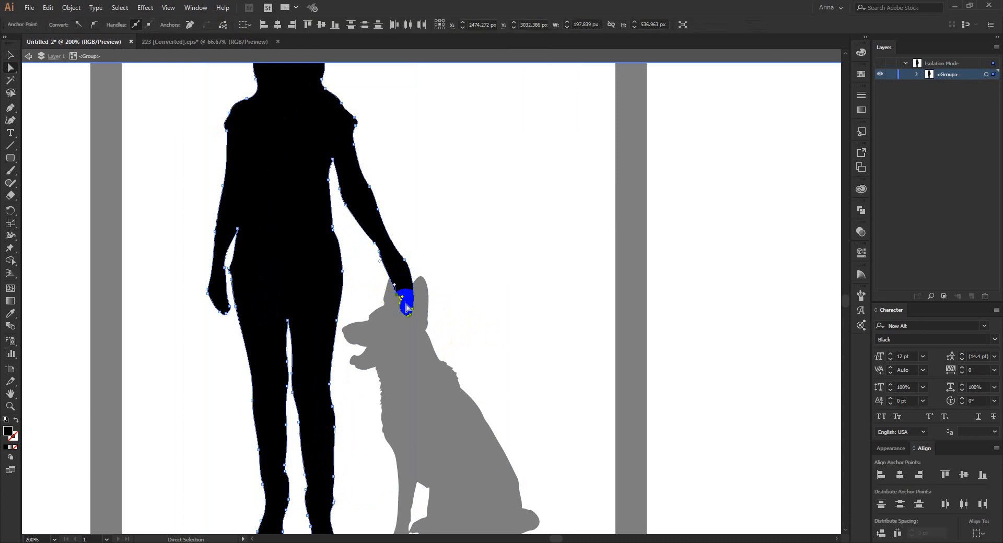
{"action": "key", "text": "v"}
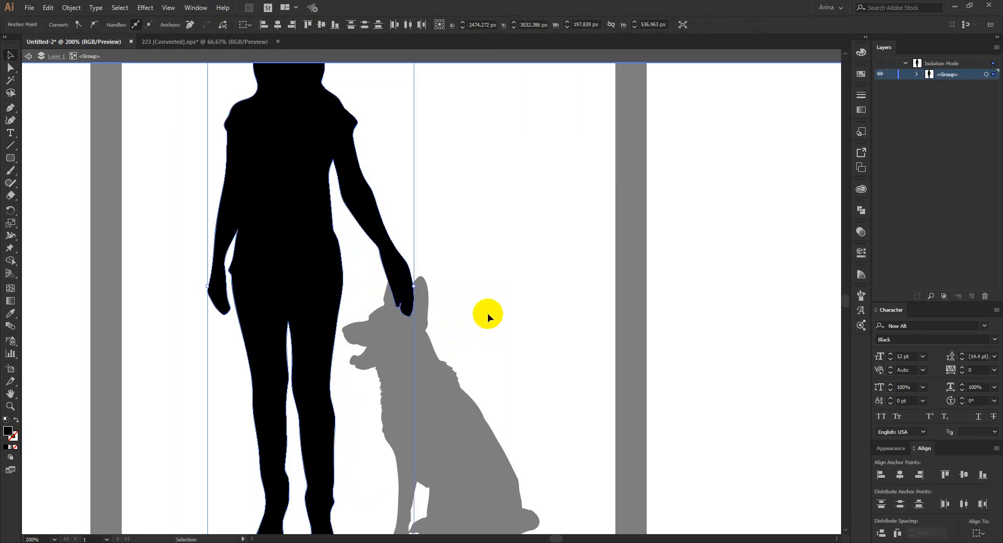
{"action": "double_click", "coordinate": [487, 314]}
- Review the woman-and-dog design alongside the other YOUR/MY GIRL and MAN pairs on the artboard
{"action": "scroll", "coordinate": [453, 301], "scroll_direction": "down", "scroll_amount": 2}
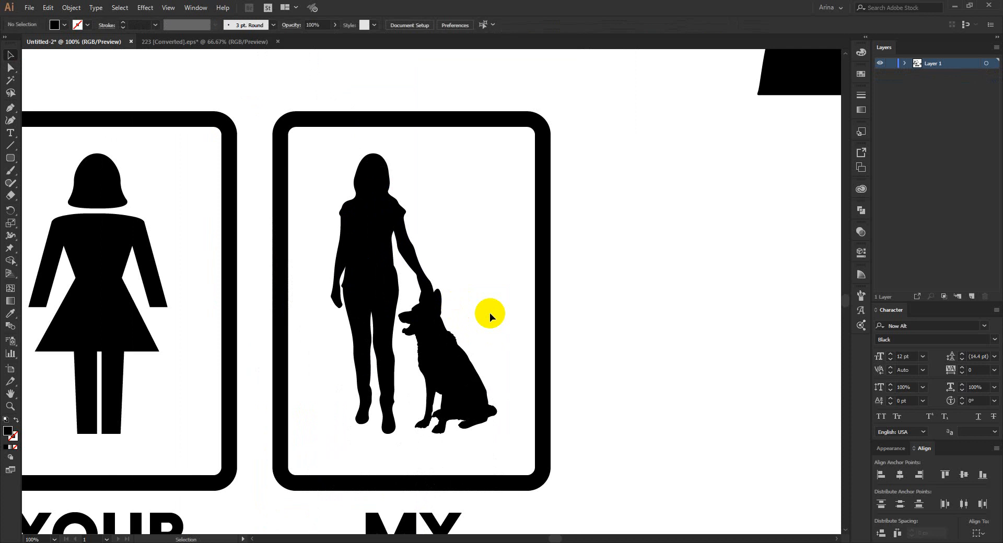
{"action": "scroll", "coordinate": [467, 290], "scroll_direction": "down", "scroll_amount": 2}
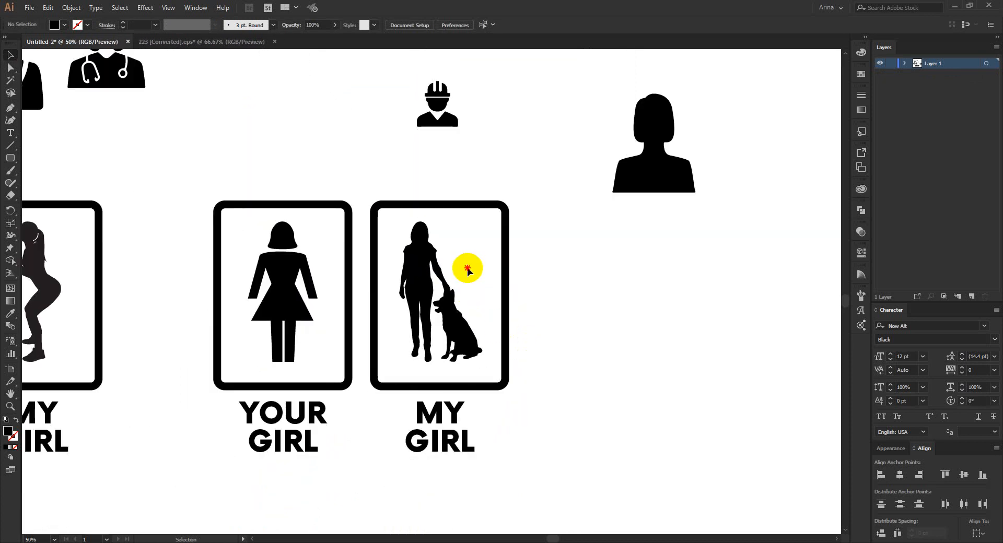
{"action": "scroll", "coordinate": [453, 319], "scroll_direction": "down", "scroll_amount": 1}
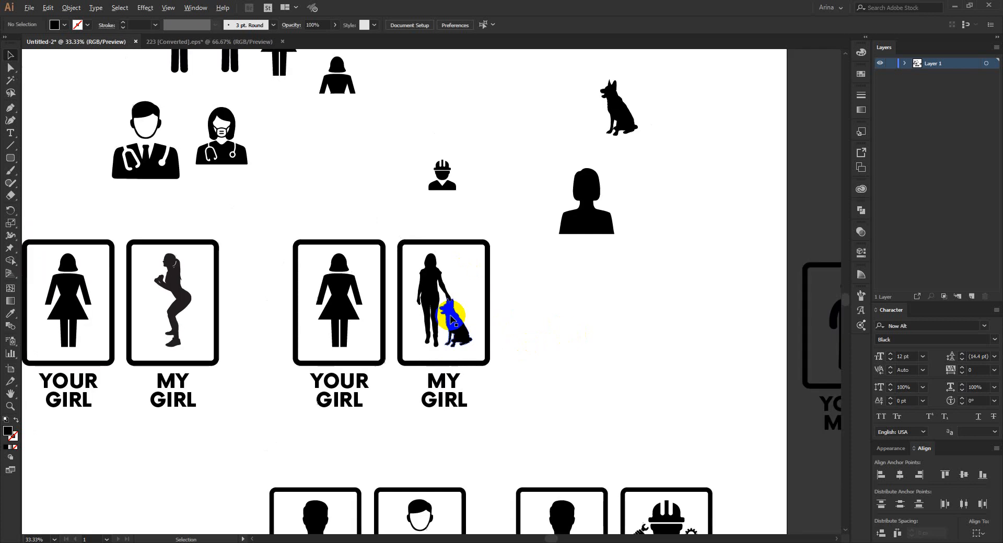
{"action": "scroll", "coordinate": [373, 332], "scroll_direction": "up", "scroll_amount": 2}
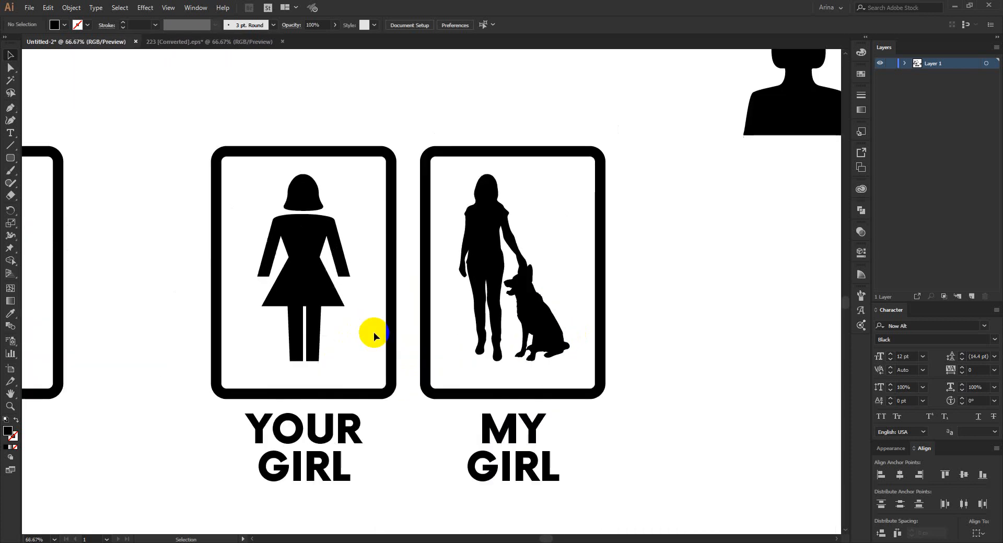
{"action": "scroll", "coordinate": [406, 309], "scroll_direction": "down", "scroll_amount": 4}
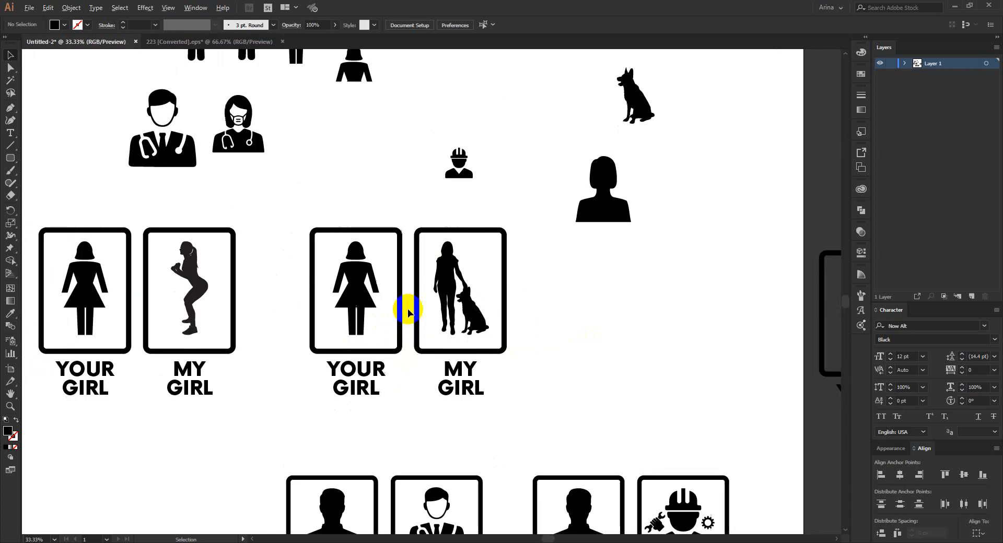
{"action": "scroll", "coordinate": [287, 382], "scroll_direction": "up", "scroll_amount": 1}
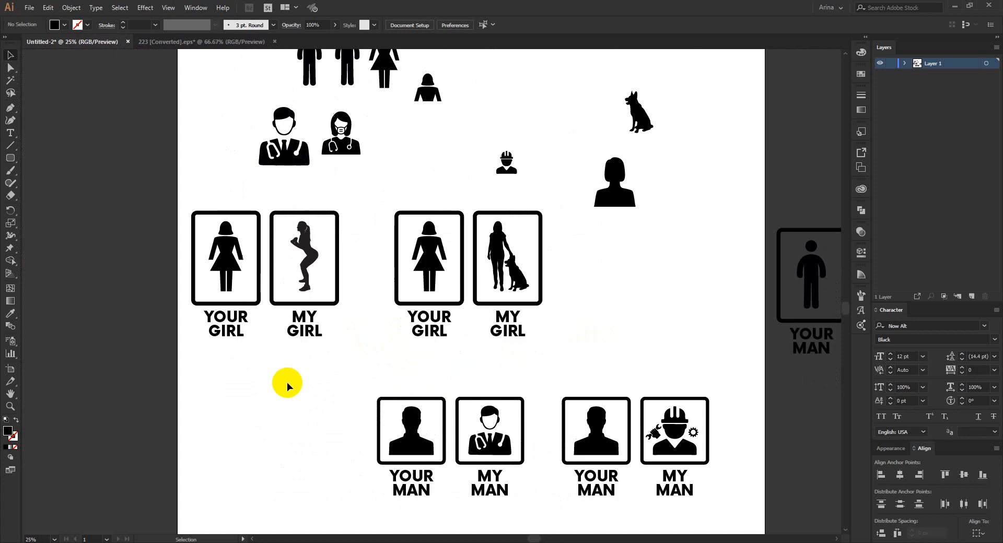
{"action": "scroll", "coordinate": [286, 382], "scroll_direction": "down", "scroll_amount": 1}
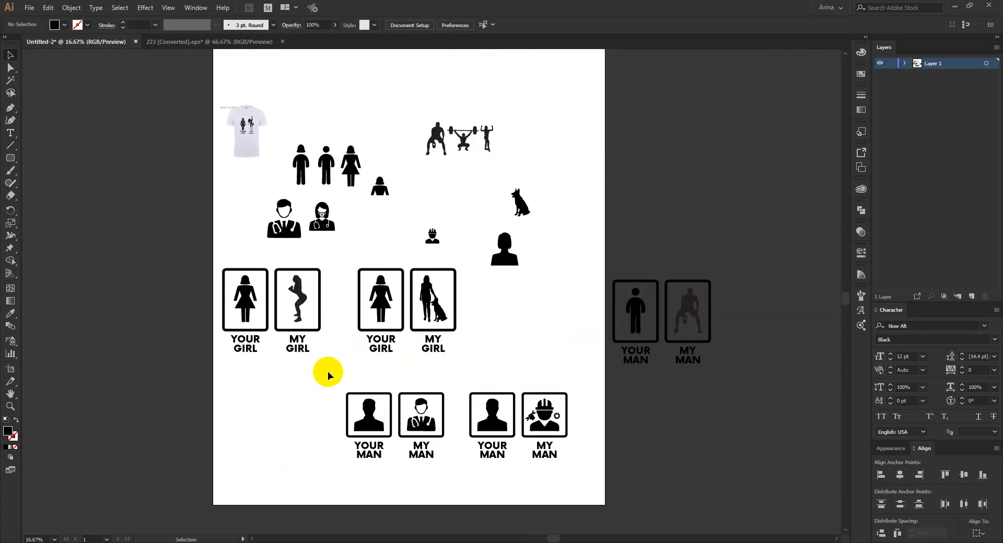
{"action": "left_click_drag", "start_coordinate": [327, 371], "coordinate": [467, 502]}
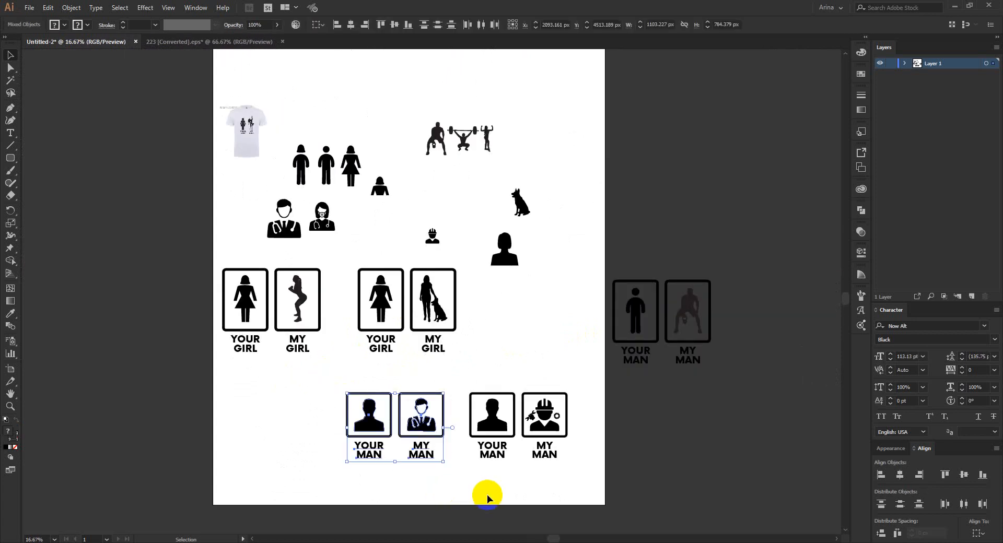
{"action": "left_click", "coordinate": [488, 498]}
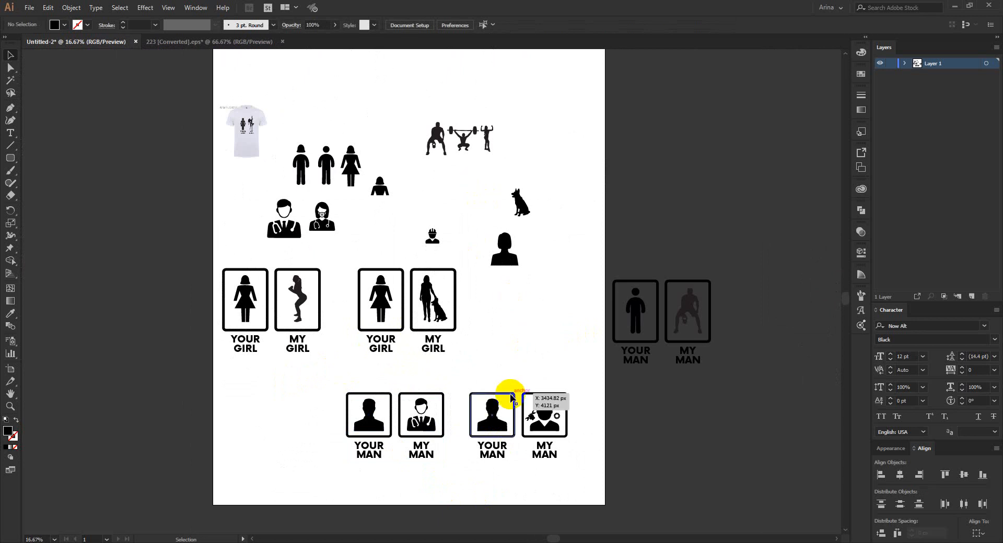
{"action": "scroll", "coordinate": [459, 462], "scroll_direction": "up", "scroll_amount": 1}
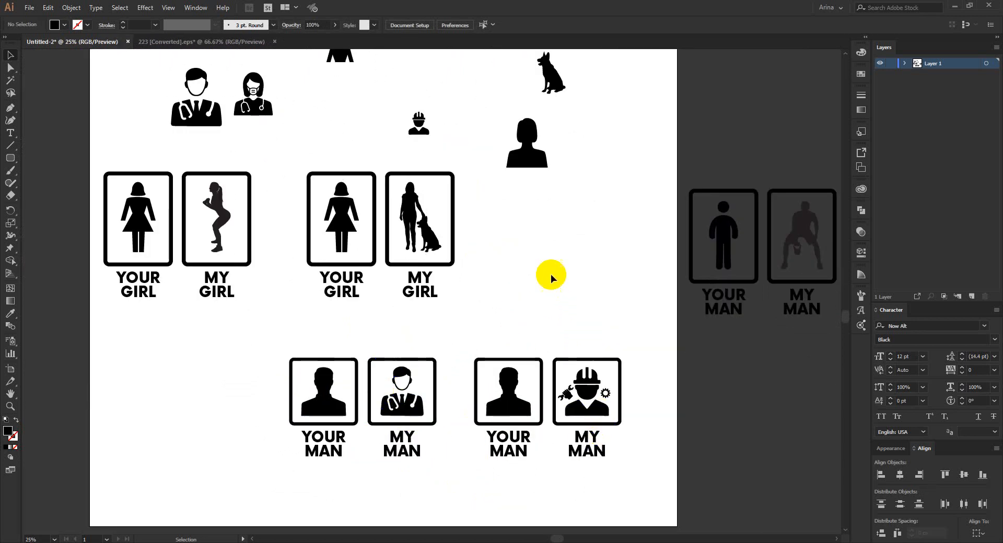
{"action": "mouse_move", "coordinate": [459, 308]}
{"action": "left_mouse_down"}
{"action": "mouse_move", "coordinate": [470, 337]}
{"action": "mouse_move", "coordinate": [633, 494]}
{"action": "mouse_move", "coordinate": [663, 497]}
{"action": "left_mouse_up"}
{"action": "left_click", "coordinate": [512, 312]}
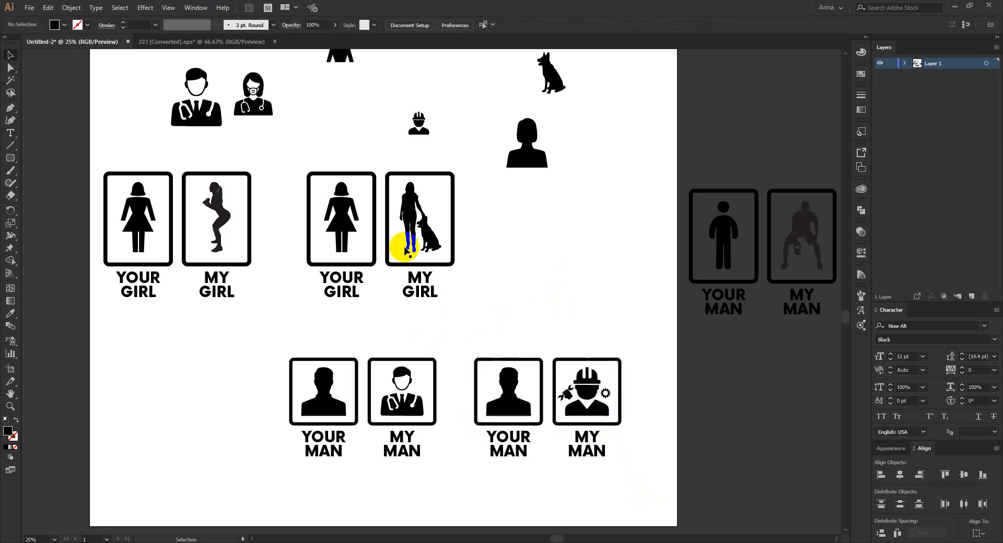
- Duplicate the captioned YOUR GIRL and MY GIRL pair with the woman and dog into the free space beside the original
{"action": "scroll", "coordinate": [345, 220], "scroll_direction": "up", "scroll_amount": 1}
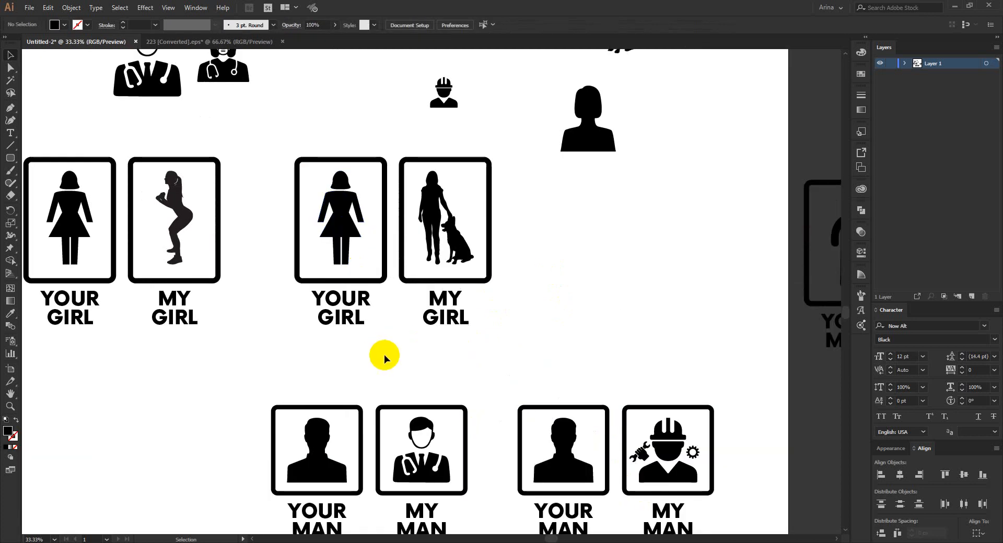
{"action": "left_click_drag", "start_coordinate": [268, 134], "coordinate": [496, 359]}
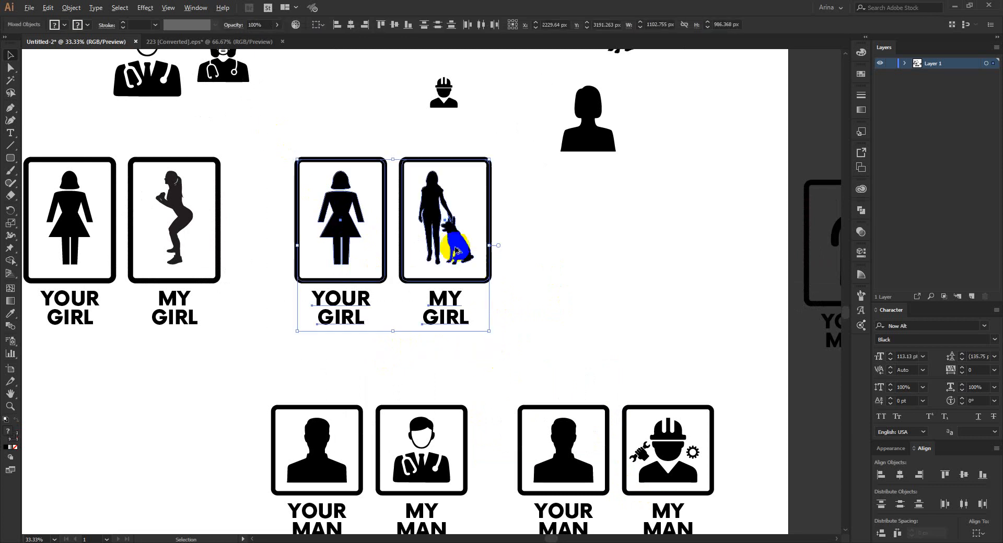
{"action": "left_click_drag", "start_coordinate": [452, 247], "coordinate": [682, 264]}
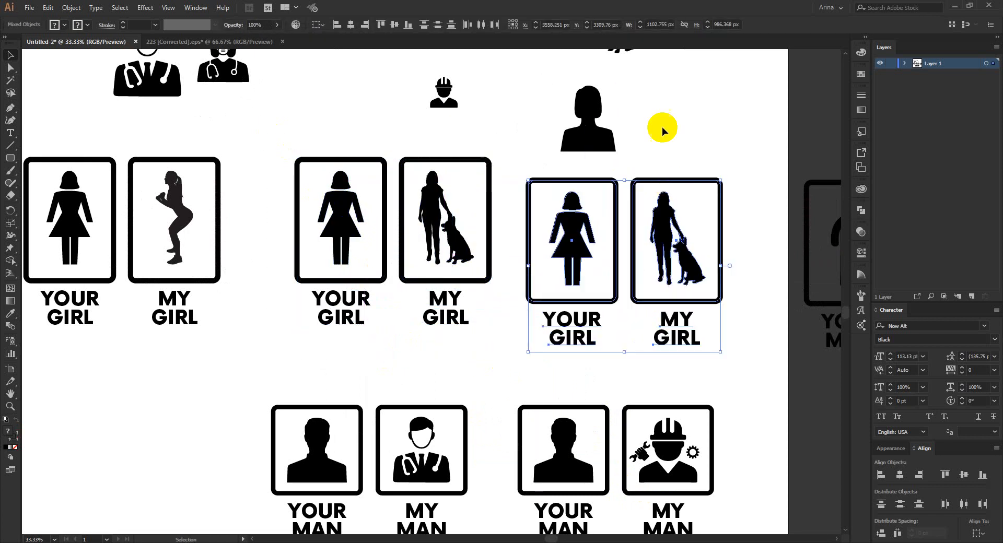
{"action": "left_click", "coordinate": [662, 125]}
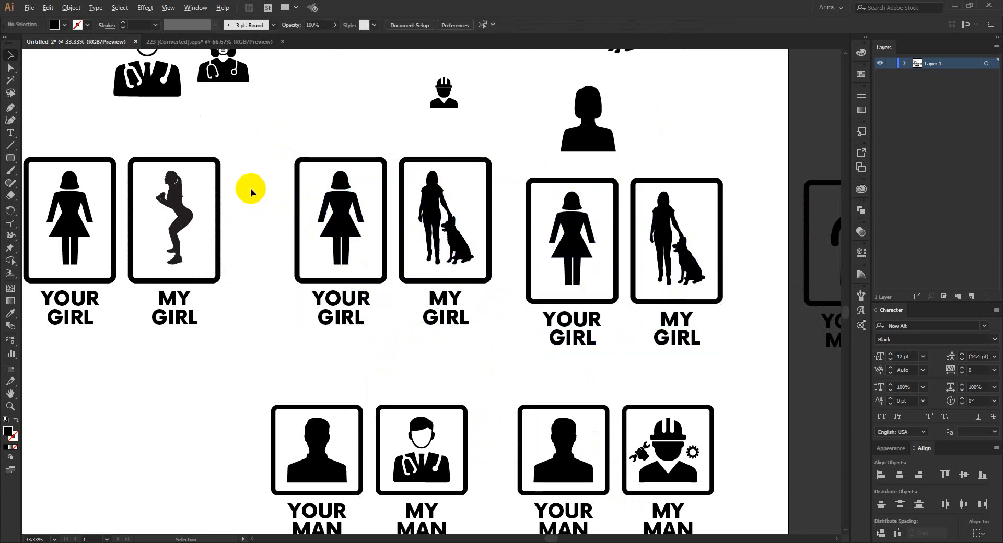
- Move the rock-climber silhouette up beside the duplicated MY GIRL frame
{"action": "scroll", "coordinate": [250, 188], "scroll_direction": "down", "scroll_amount": 1}
{"action": "scroll", "coordinate": [607, 216], "scroll_direction": "up", "scroll_amount": 1}
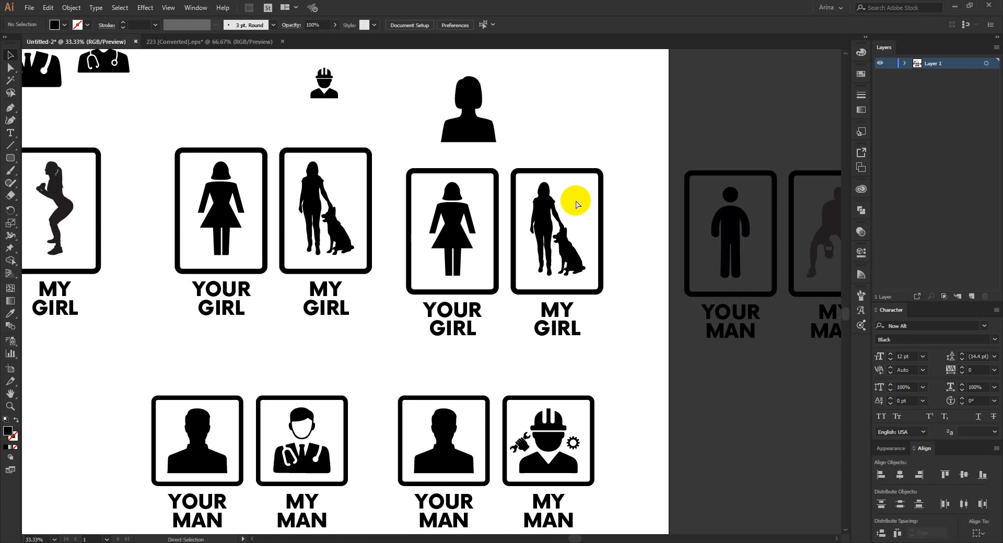
{"action": "scroll", "coordinate": [647, 202], "scroll_direction": "up", "scroll_amount": 2}
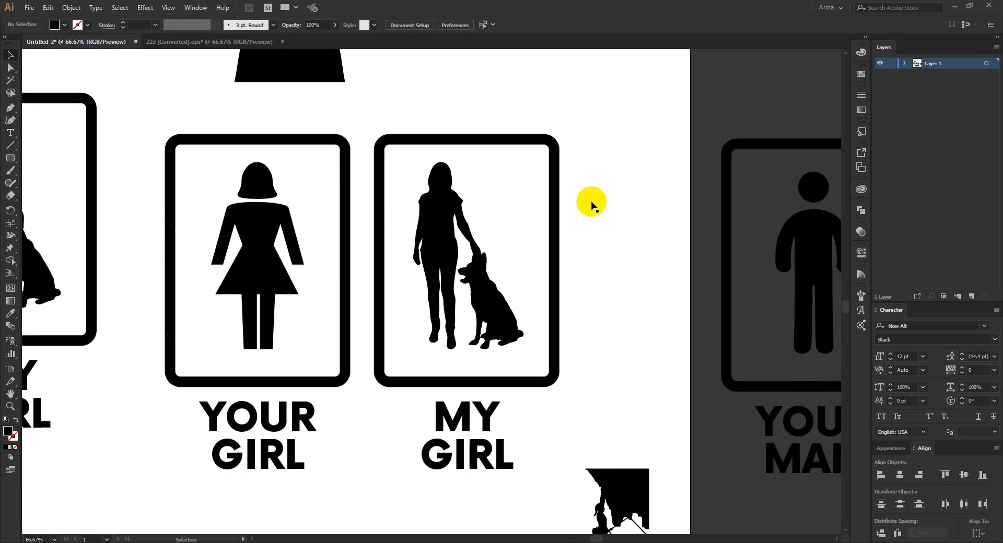
{"action": "scroll", "coordinate": [183, 209], "scroll_direction": "down", "scroll_amount": 1}
{"action": "scroll", "coordinate": [184, 208], "scroll_direction": "down", "scroll_amount": 1}
{"action": "scroll", "coordinate": [302, 309], "scroll_direction": "up", "scroll_amount": 1}
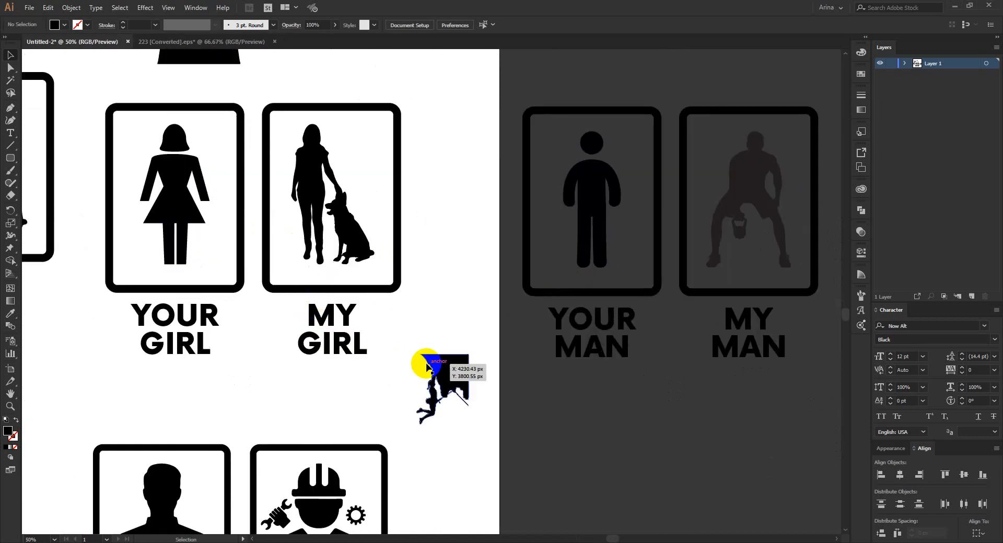
{"action": "left_click_drag", "start_coordinate": [427, 367], "coordinate": [436, 242]}
{"action": "left_click", "coordinate": [445, 343]}
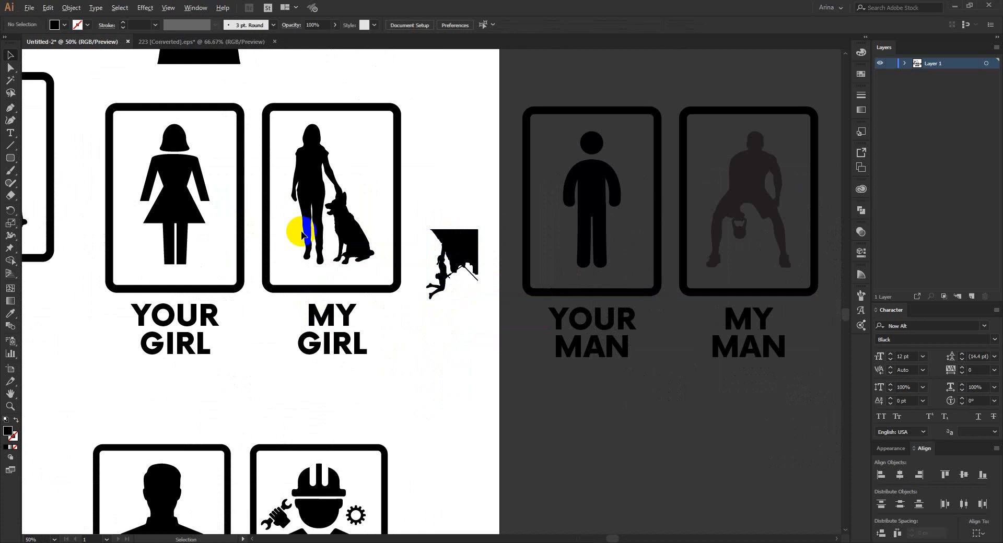
- Delete the woman and the dog from the duplicated MY GIRL frame
{"action": "scroll", "coordinate": [303, 235], "scroll_direction": "up", "scroll_amount": 1}
{"action": "left_click", "coordinate": [307, 196]}
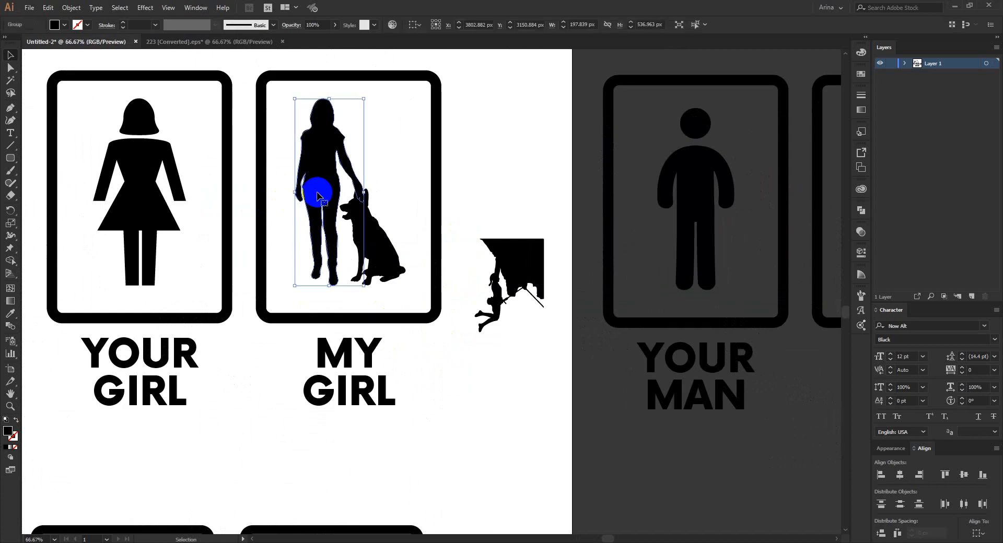
{"action": "key", "text": "Delete"}
{"action": "left_click", "coordinate": [358, 212]}
{"action": "key", "text": "Delete"}
{"action": "scroll", "coordinate": [412, 234], "scroll_direction": "down", "scroll_amount": 1}
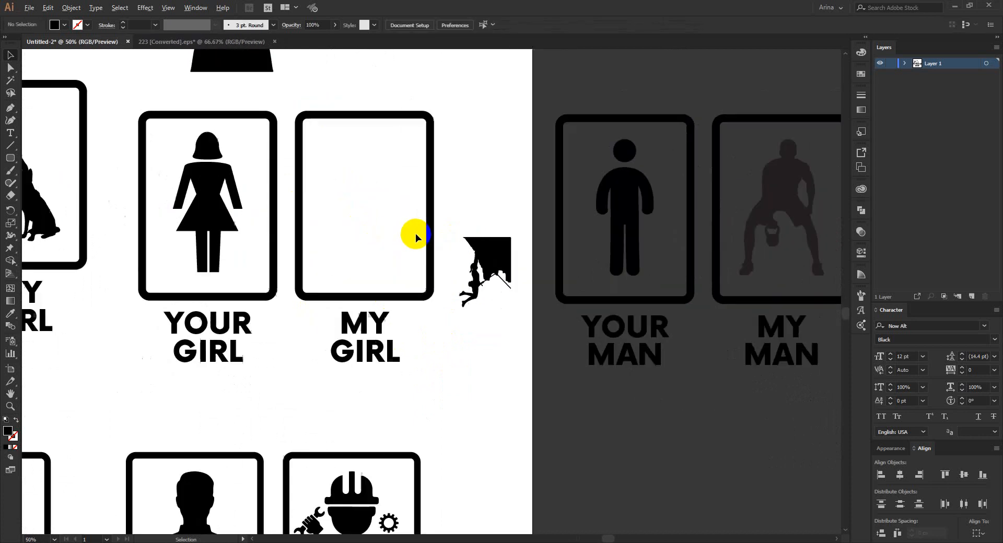
- Move the rock-climber silhouette into the empty MY GIRL frame and enlarge it proportionally so the rock meets the frame's upper and outer edges
{"action": "scroll", "coordinate": [415, 233], "scroll_direction": "down", "scroll_amount": 2}
{"action": "scroll", "coordinate": [392, 207], "scroll_direction": "up", "scroll_amount": 3}
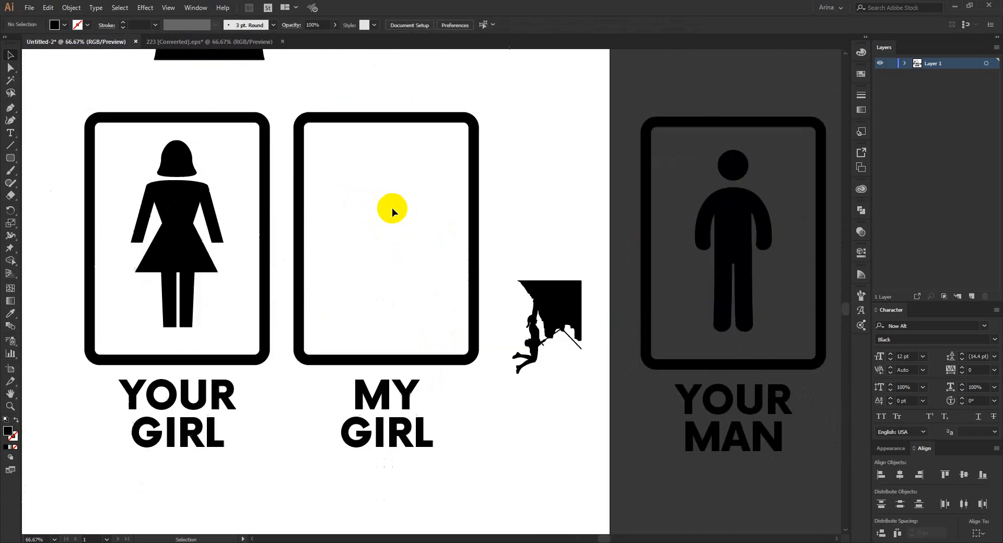
{"action": "left_click_drag", "start_coordinate": [540, 308], "coordinate": [393, 179]}
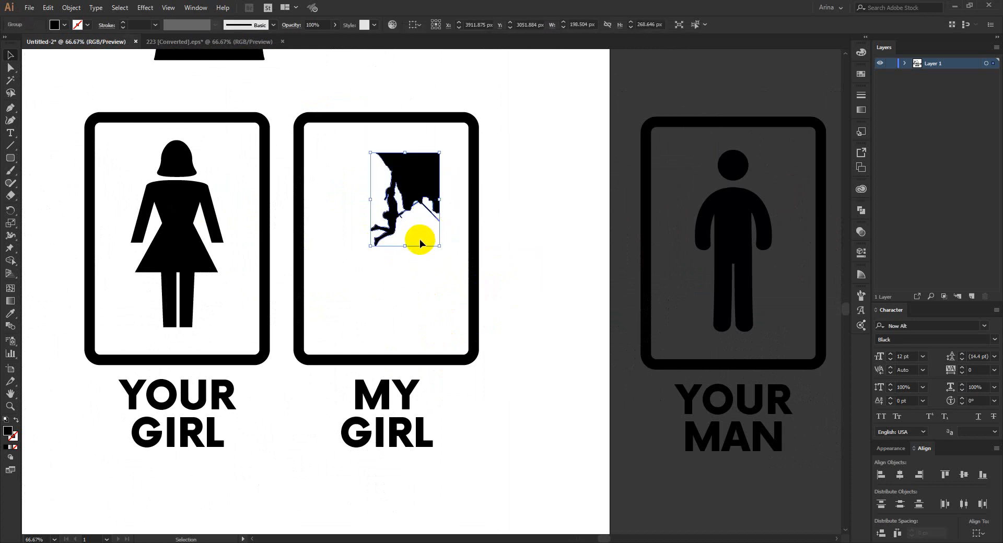
{"action": "left_click_drag", "start_coordinate": [405, 246], "coordinate": [414, 336]}
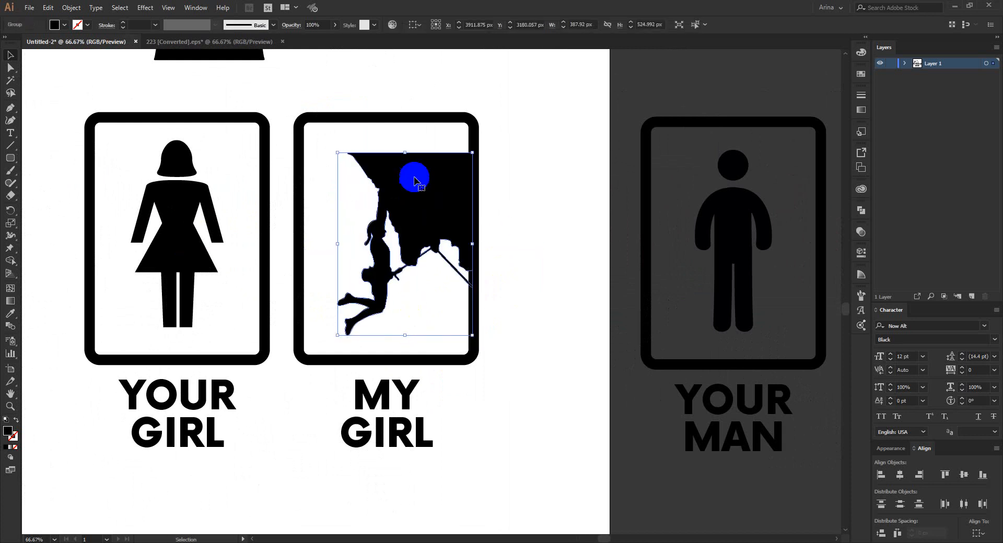
{"action": "left_click_drag", "start_coordinate": [404, 152], "coordinate": [405, 121]}
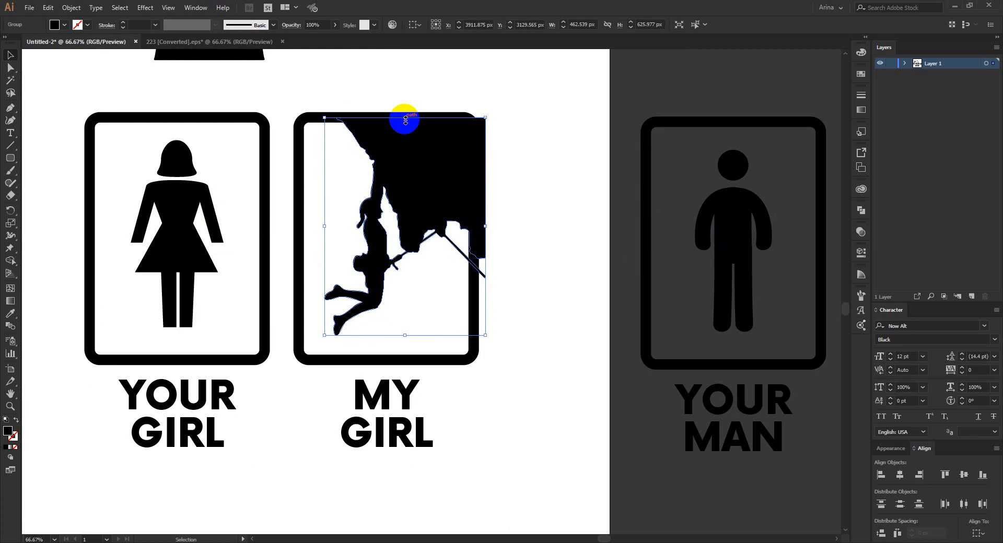
{"action": "left_click_drag", "start_coordinate": [404, 335], "coordinate": [411, 312]}
{"action": "left_click", "coordinate": [532, 294]}
- Examine the finished climber pair against the other YOUR/MY GIRL and MAN designs across the artboard
{"action": "scroll", "coordinate": [405, 242], "scroll_direction": "down", "scroll_amount": 1}
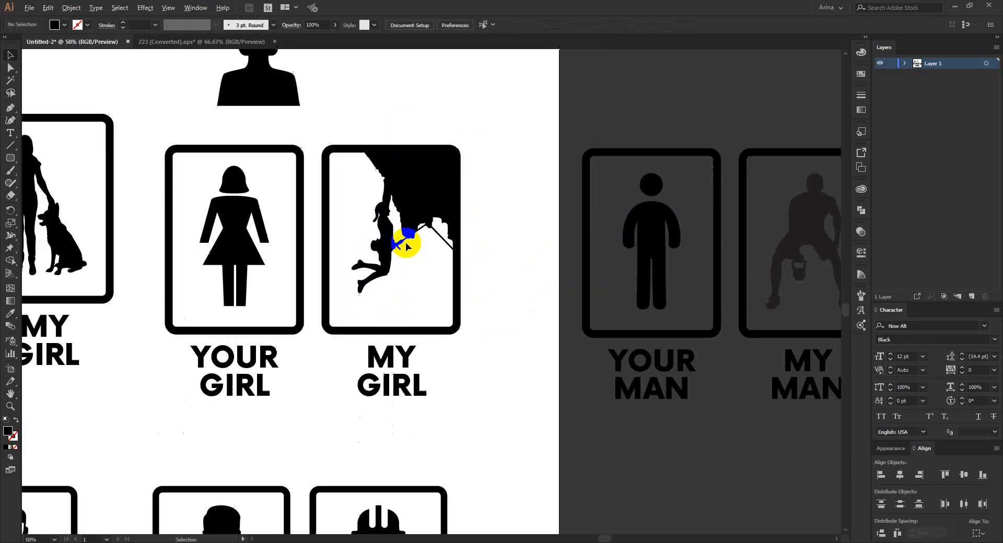
{"action": "scroll", "coordinate": [503, 274], "scroll_direction": "down", "scroll_amount": 1}
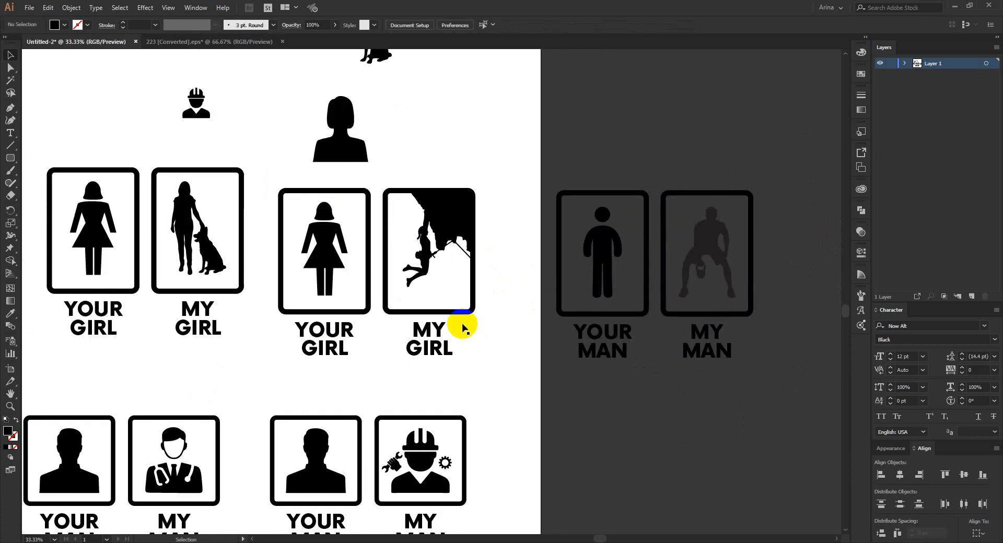
{"action": "left_click_drag", "start_coordinate": [380, 170], "coordinate": [499, 376]}
{"action": "left_click", "coordinate": [512, 347]}
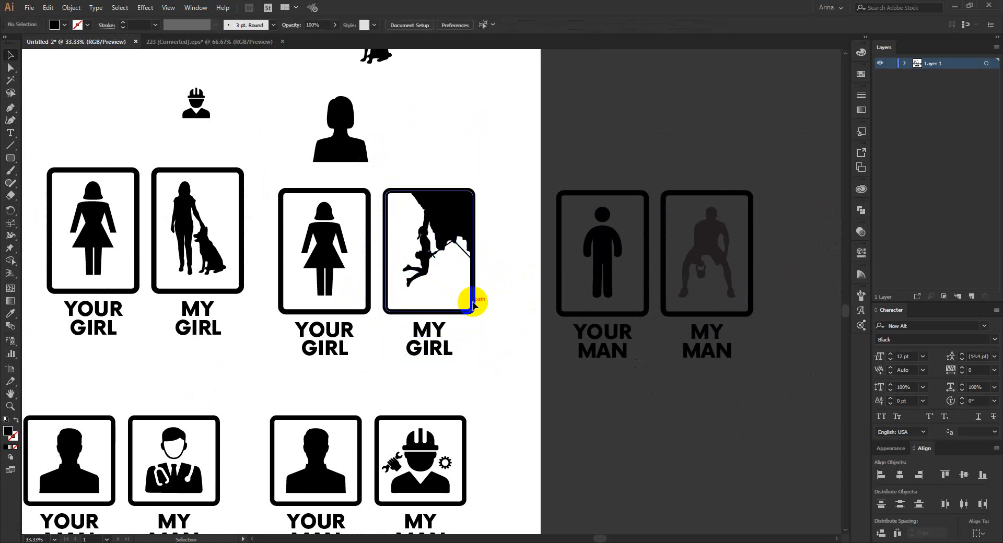
{"action": "scroll", "coordinate": [506, 301], "scroll_direction": "down", "scroll_amount": 1}
{"action": "scroll", "coordinate": [211, 271], "scroll_direction": "up", "scroll_amount": 1}
{"action": "scroll", "coordinate": [369, 297], "scroll_direction": "up", "scroll_amount": 1}
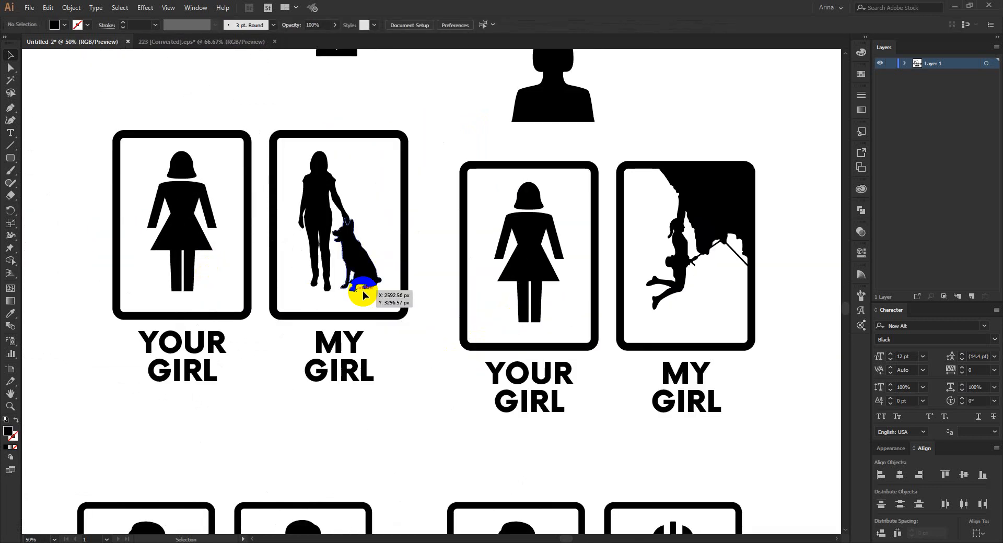
{"action": "scroll", "coordinate": [406, 287], "scroll_direction": "down", "scroll_amount": 1}
{"action": "scroll", "coordinate": [407, 286], "scroll_direction": "up", "scroll_amount": 1}
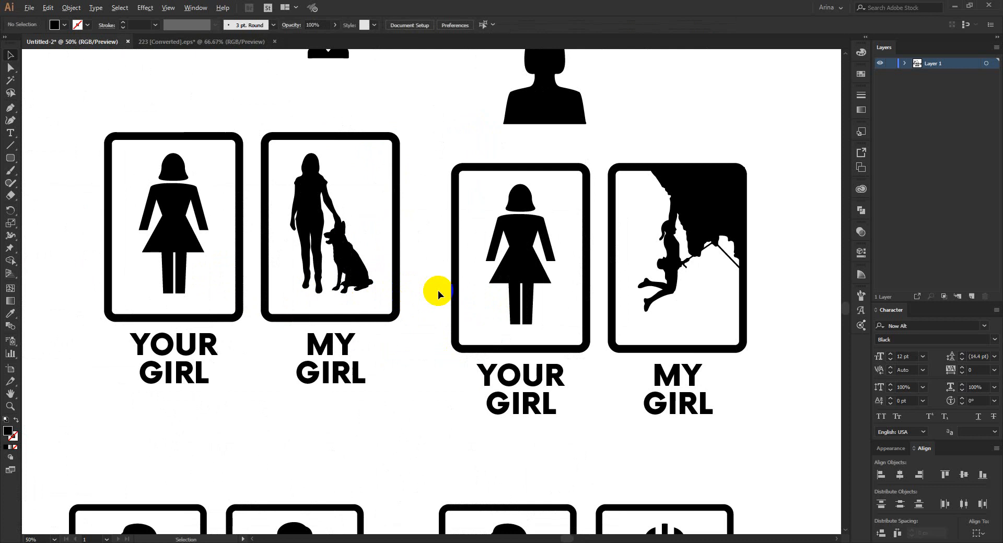
{"action": "scroll", "coordinate": [439, 294], "scroll_direction": "down", "scroll_amount": 1}
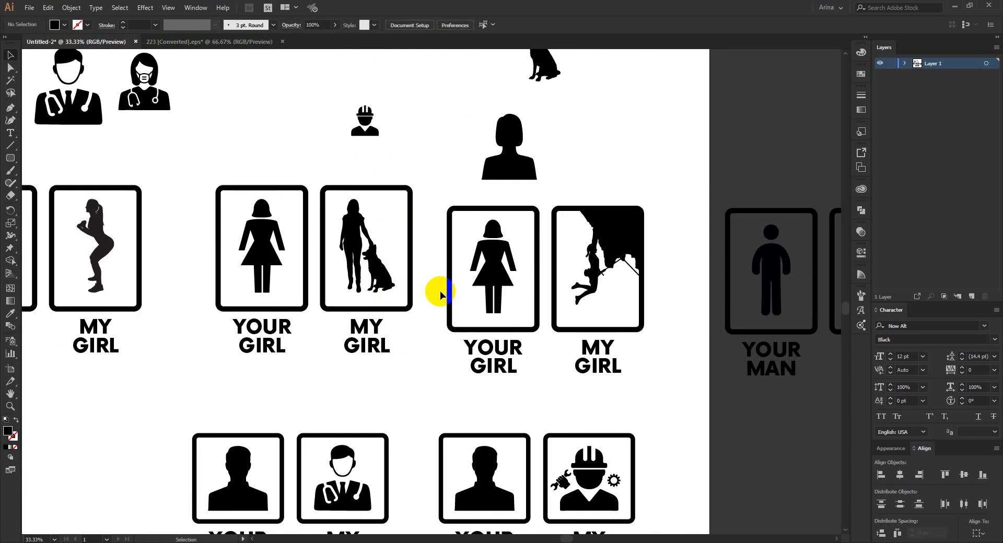
{"action": "scroll", "coordinate": [440, 290], "scroll_direction": "down", "scroll_amount": 1}
{"action": "scroll", "coordinate": [440, 290], "scroll_direction": "down", "scroll_amount": 2}
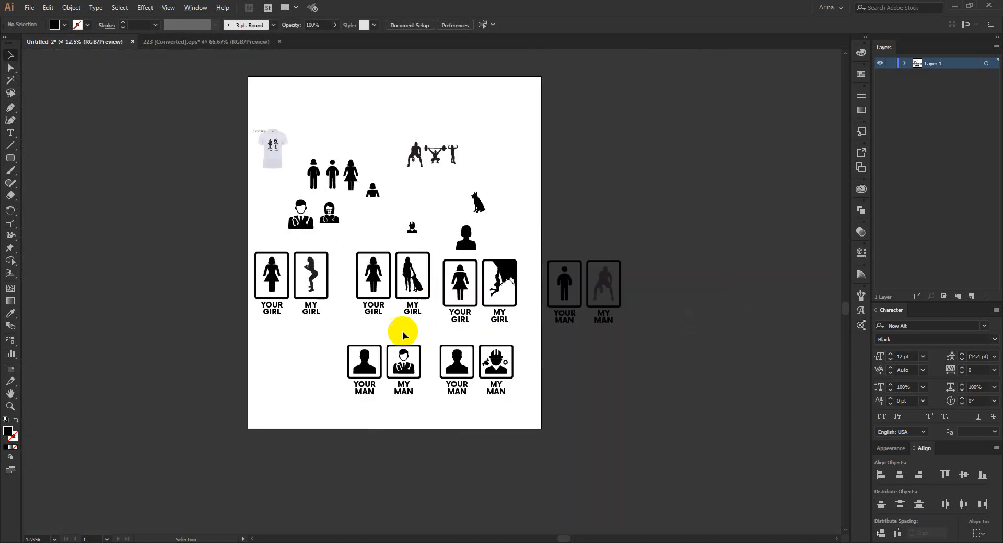
{"action": "scroll", "coordinate": [422, 325], "scroll_direction": "up", "scroll_amount": 3}
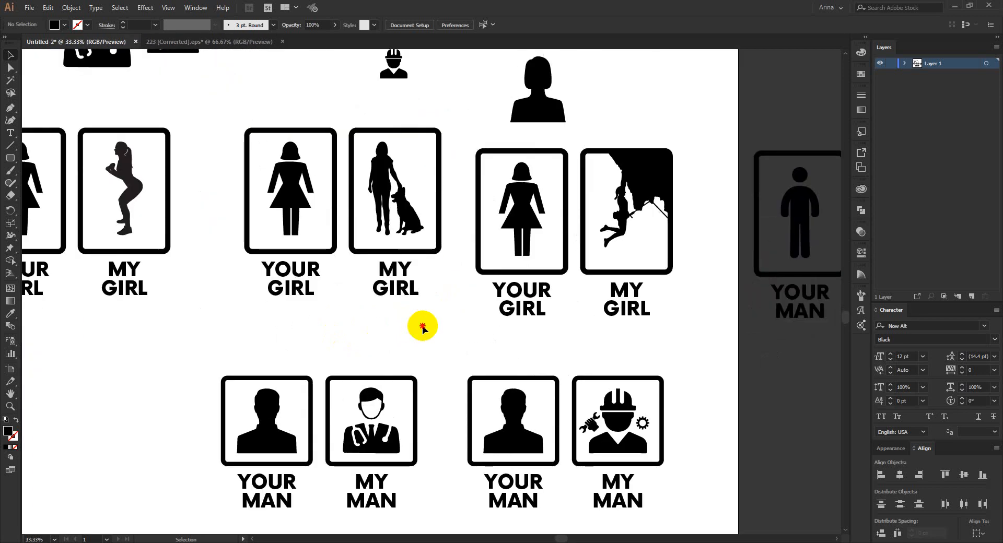
{"action": "scroll", "coordinate": [427, 325], "scroll_direction": "down", "scroll_amount": 2}
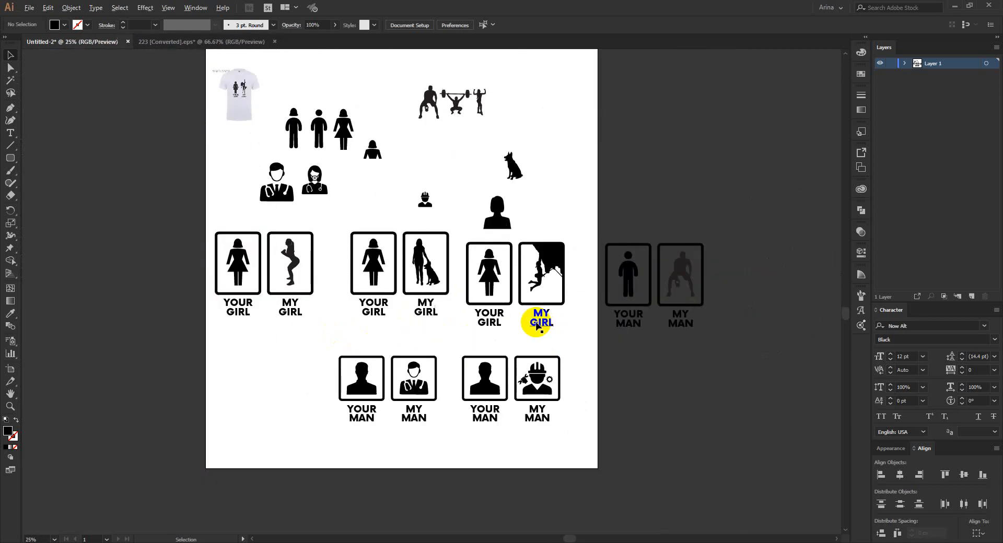
{"action": "scroll", "coordinate": [534, 325], "scroll_direction": "up", "scroll_amount": 2}
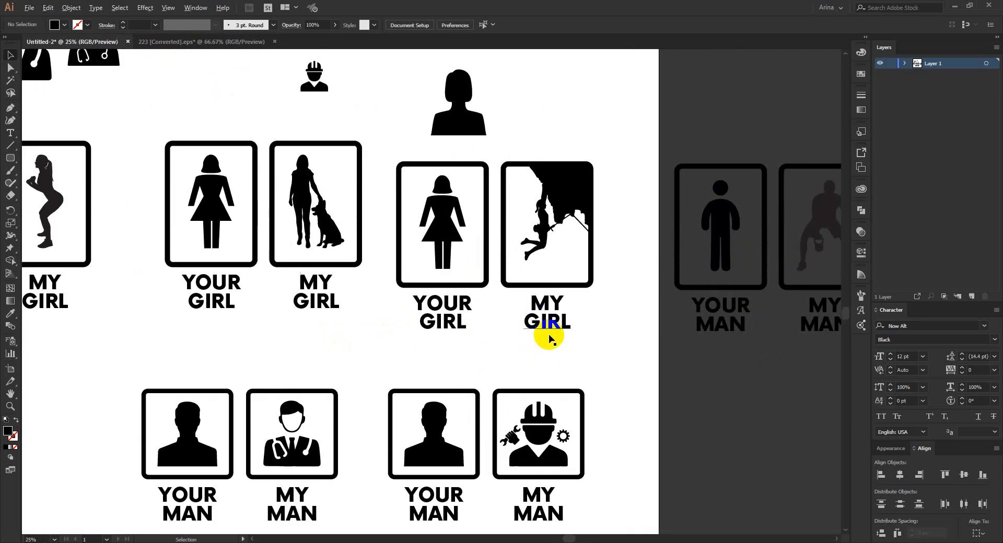
{"action": "scroll", "coordinate": [544, 330], "scroll_direction": "down", "scroll_amount": 2}
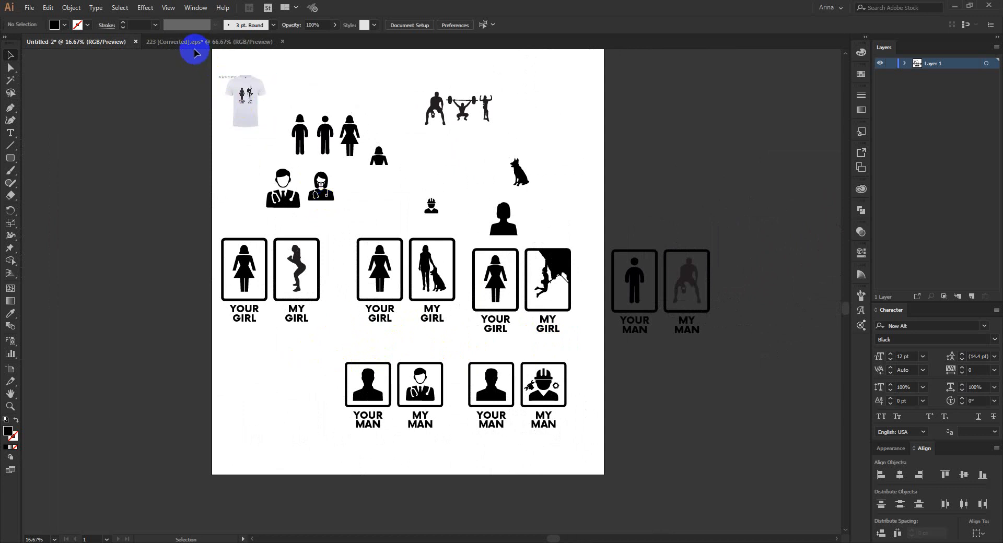
- Delete the reference T-shirt, the loose pictogram figures, the spare male doctor and the three gym silhouettes from above the designs
{"action": "left_click_drag", "start_coordinate": [197, 64], "coordinate": [304, 215]}
{"action": "key", "text": "Delete"}
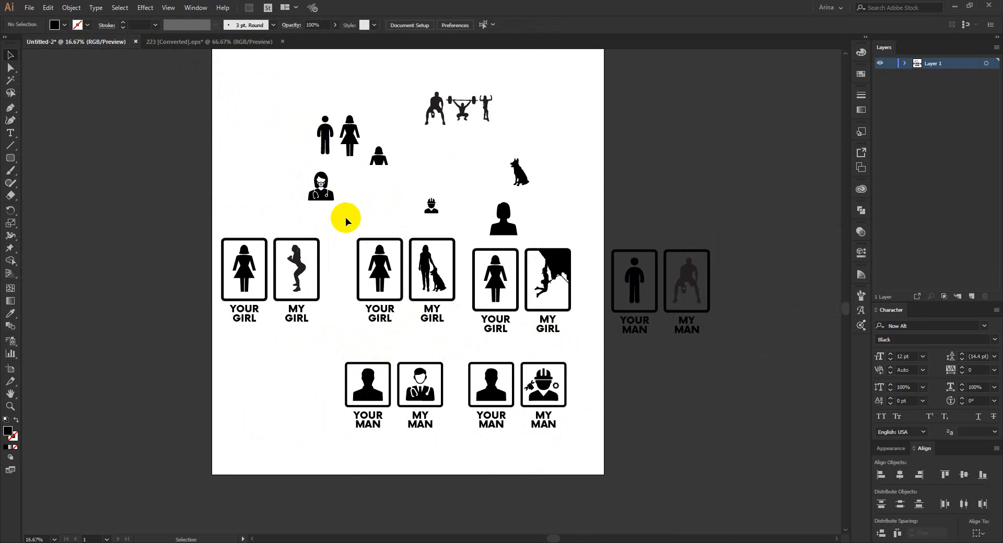
{"action": "left_click_drag", "start_coordinate": [273, 101], "coordinate": [400, 171]}
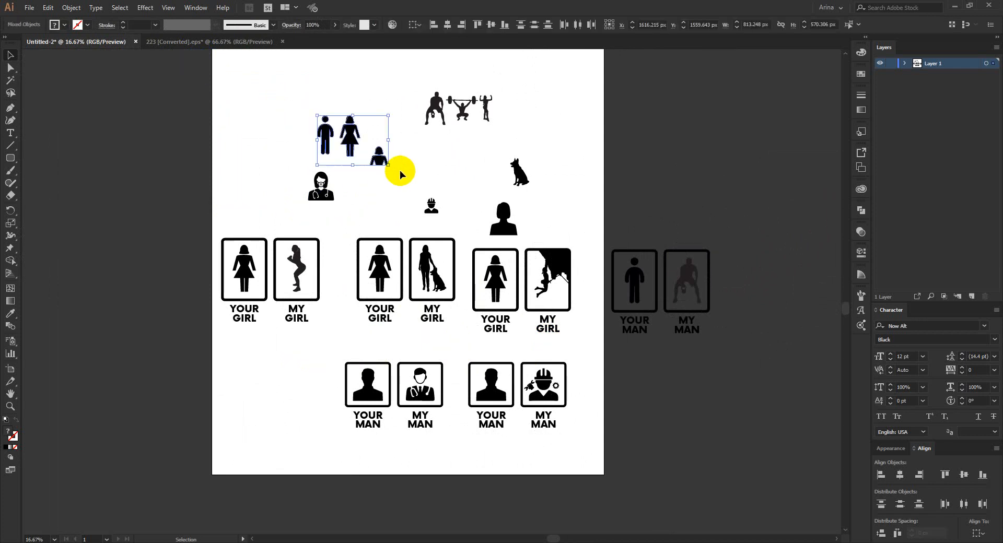
{"action": "key", "text": "Delete"}
{"action": "left_click_drag", "start_coordinate": [408, 83], "coordinate": [503, 149]}
{"action": "key", "text": "Delete"}
{"action": "left_click_drag", "start_coordinate": [396, 137], "coordinate": [541, 231]}
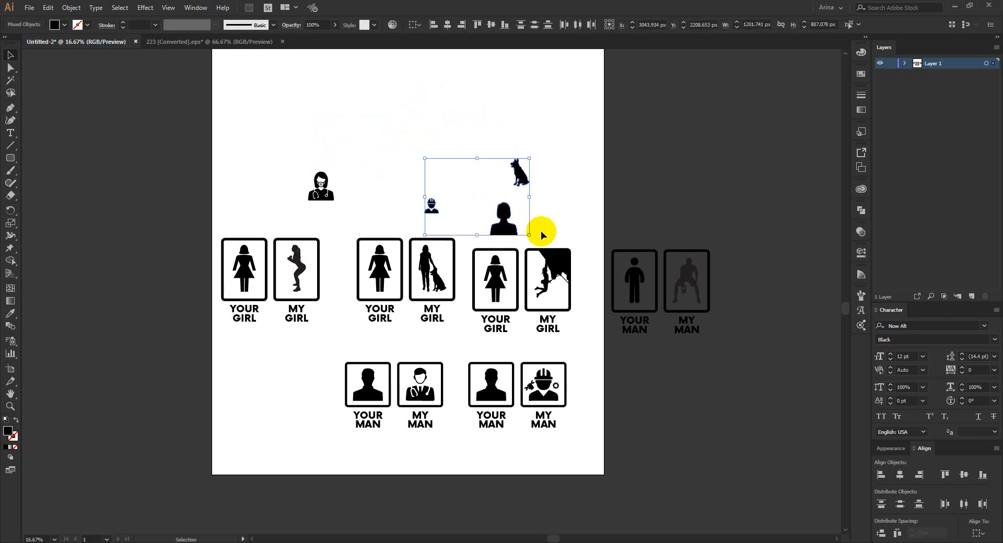
{"action": "left_click", "coordinate": [467, 192]}
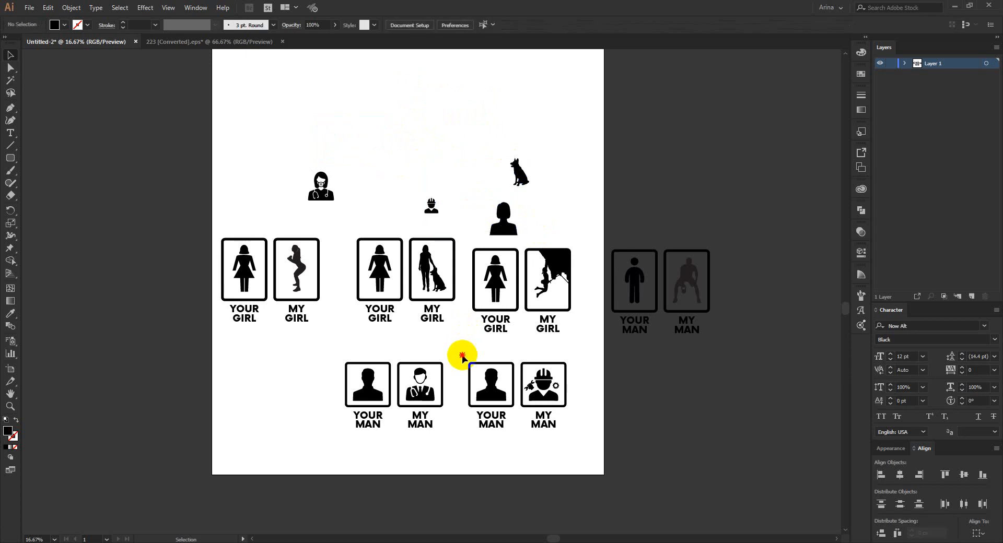
- Move the YOUR/MY MAN doctor pair below the squatting girl pair and place the worker pair beside it
{"action": "left_click_drag", "start_coordinate": [462, 356], "coordinate": [575, 446]}
{"action": "left_click_drag", "start_coordinate": [459, 449], "coordinate": [325, 358]}
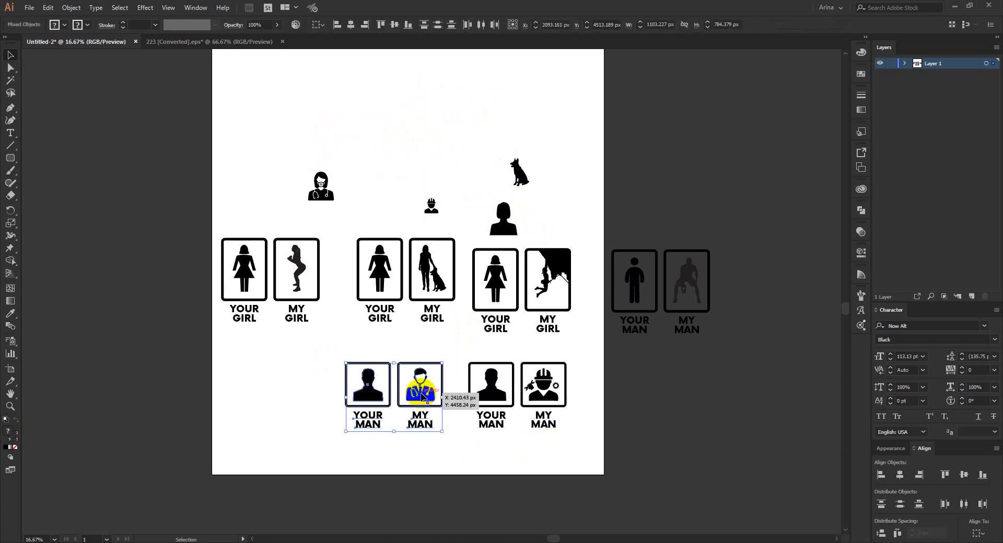
{"action": "left_click_drag", "start_coordinate": [412, 394], "coordinate": [297, 391]}
{"action": "left_click_drag", "start_coordinate": [448, 355], "coordinate": [593, 441]}
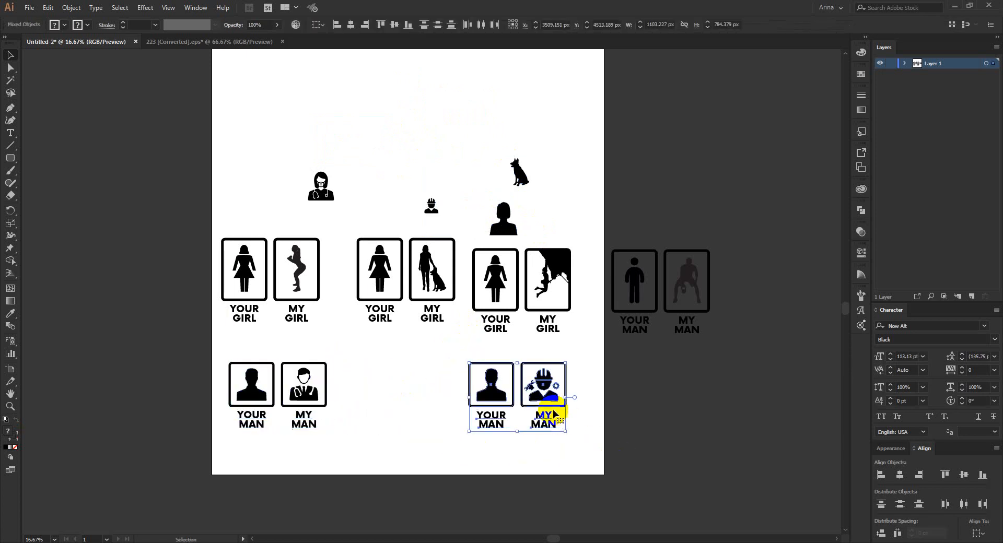
{"action": "left_click_drag", "start_coordinate": [543, 405], "coordinate": [423, 394]}
{"action": "left_click", "coordinate": [517, 409]}
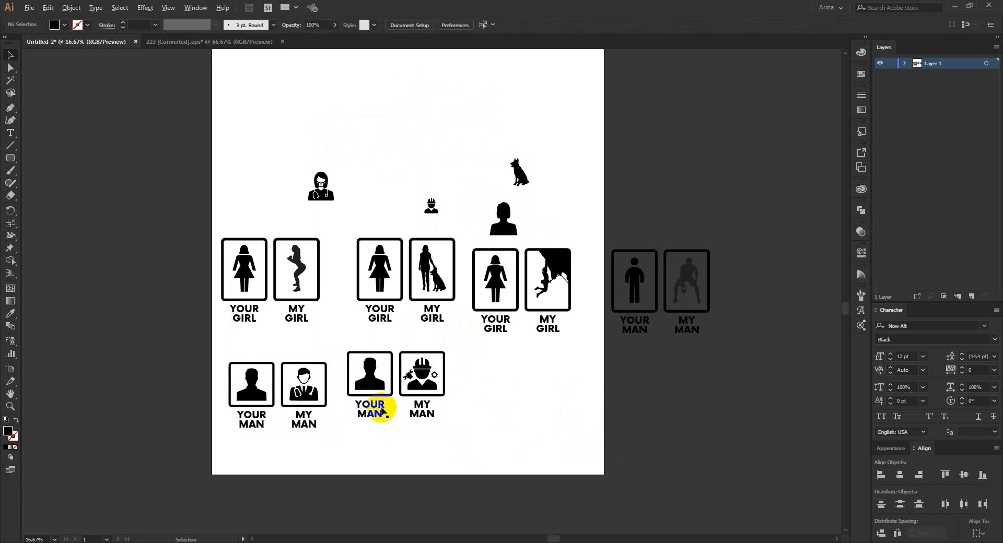
- Replace the man bust in the worker pair's YOUR MAN frame with the woman bust, then centre it horizontally with the frame and caption
{"action": "scroll", "coordinate": [381, 409], "scroll_direction": "up", "scroll_amount": 1}
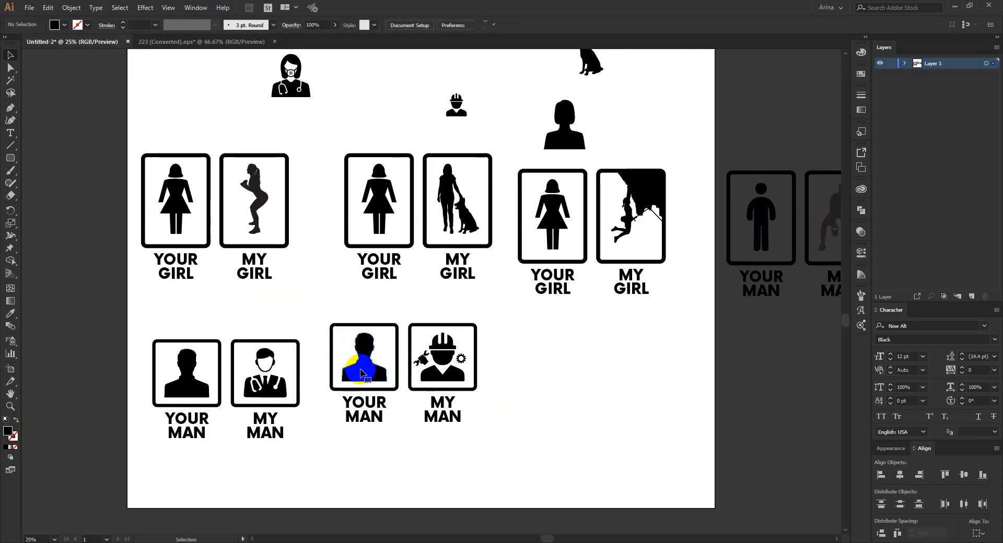
{"action": "left_click_drag", "start_coordinate": [362, 373], "coordinate": [369, 347]}
{"action": "scroll", "coordinate": [367, 347], "scroll_direction": "up", "scroll_amount": 1}
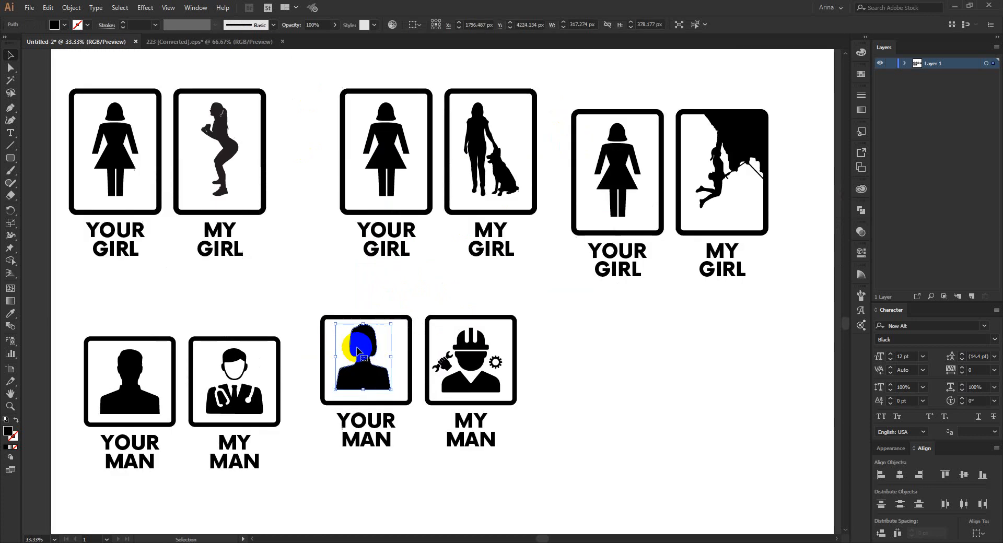
{"action": "left_click_drag", "start_coordinate": [302, 295], "coordinate": [415, 448]}
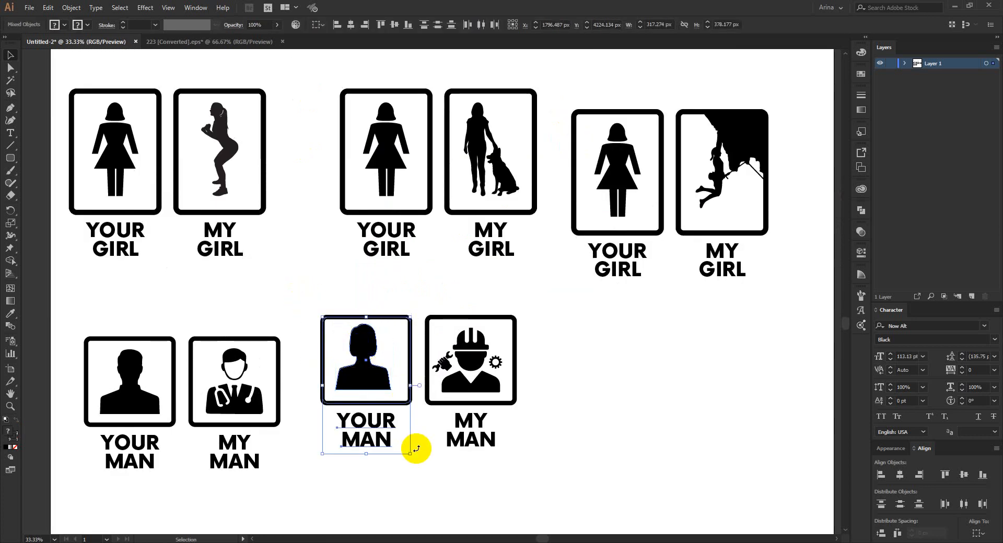
{"action": "left_click", "coordinate": [350, 25]}
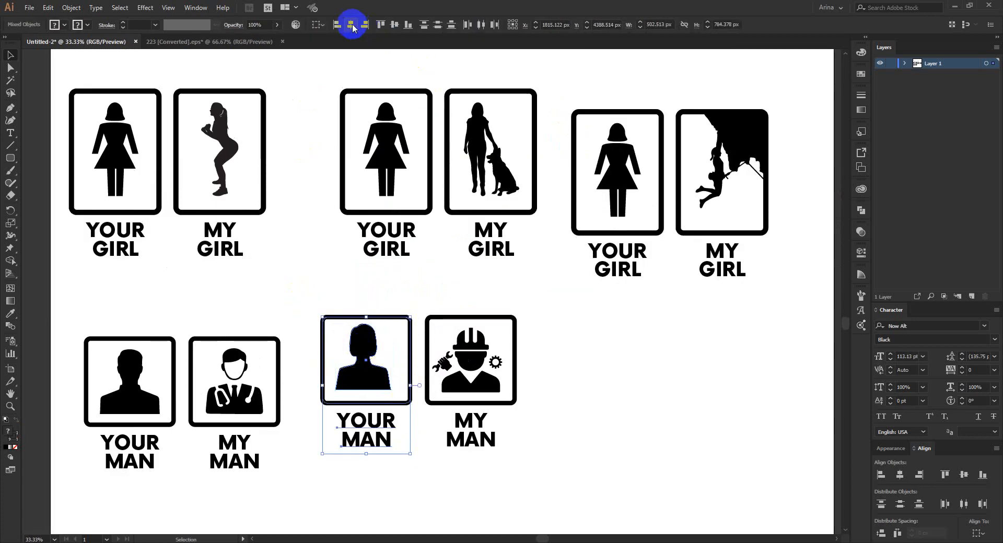
{"action": "left_click", "coordinate": [402, 293]}
{"action": "scroll", "coordinate": [402, 294], "scroll_direction": "down", "scroll_amount": 1}
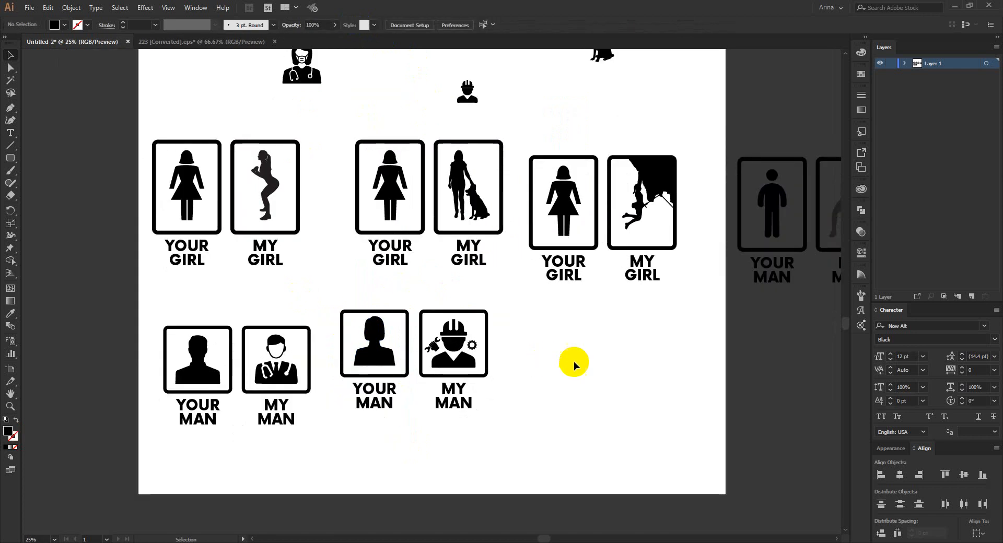
- Replace the worker and tool icons beside the woman bust with the masked female doctor, enlarged to match the bust's height
{"action": "scroll", "coordinate": [590, 362], "scroll_direction": "up", "scroll_amount": 2}
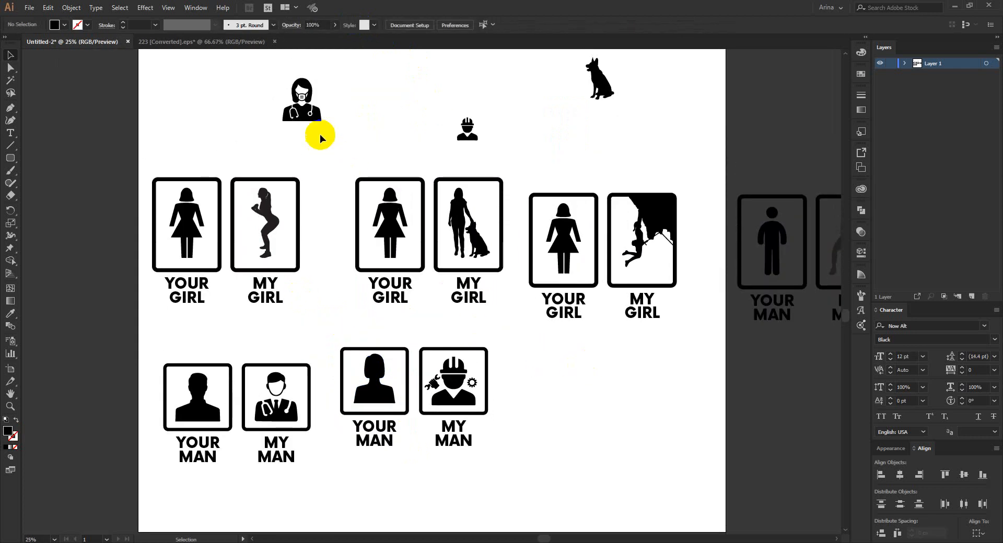
{"action": "left_click_drag", "start_coordinate": [314, 124], "coordinate": [573, 408]}
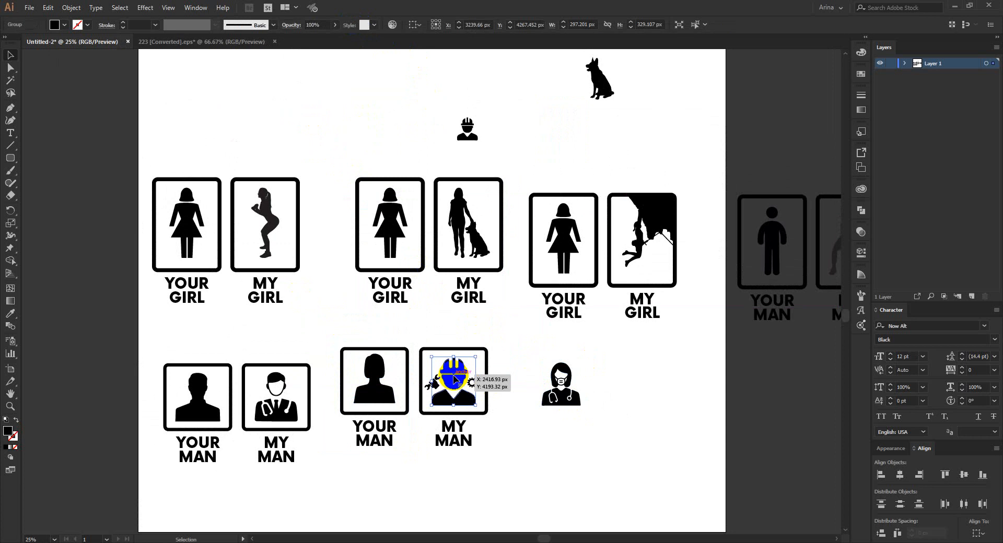
{"action": "left_click_drag", "start_coordinate": [469, 389], "coordinate": [427, 386]}
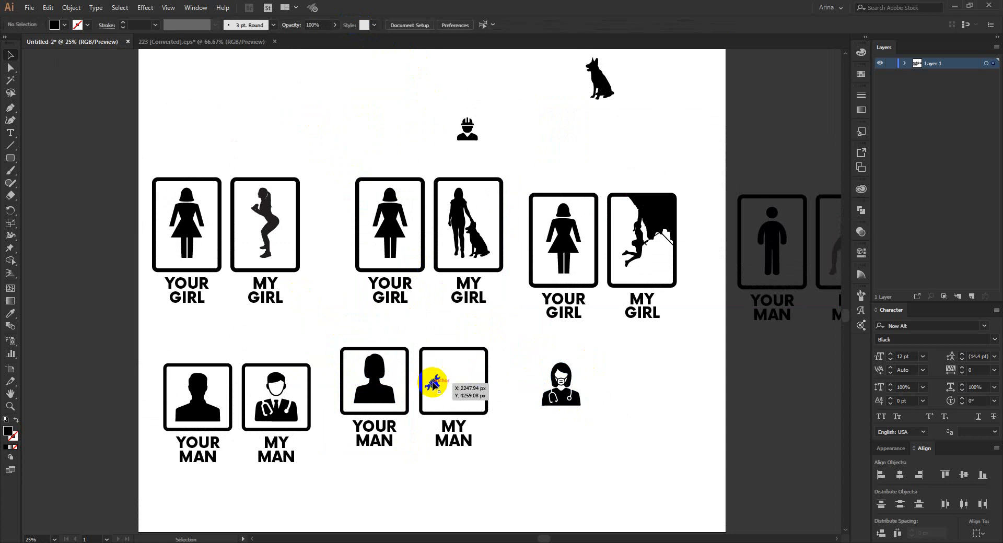
{"action": "left_click_drag", "start_coordinate": [575, 401], "coordinate": [455, 416]}
{"action": "scroll", "coordinate": [456, 409], "scroll_direction": "up", "scroll_amount": 1}
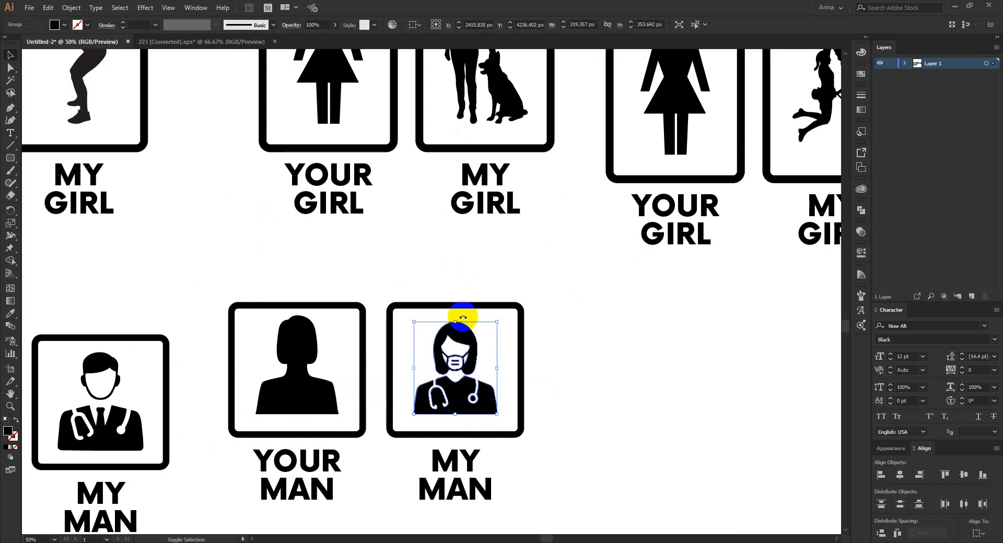
{"action": "left_click_drag", "start_coordinate": [456, 322], "coordinate": [455, 315]}
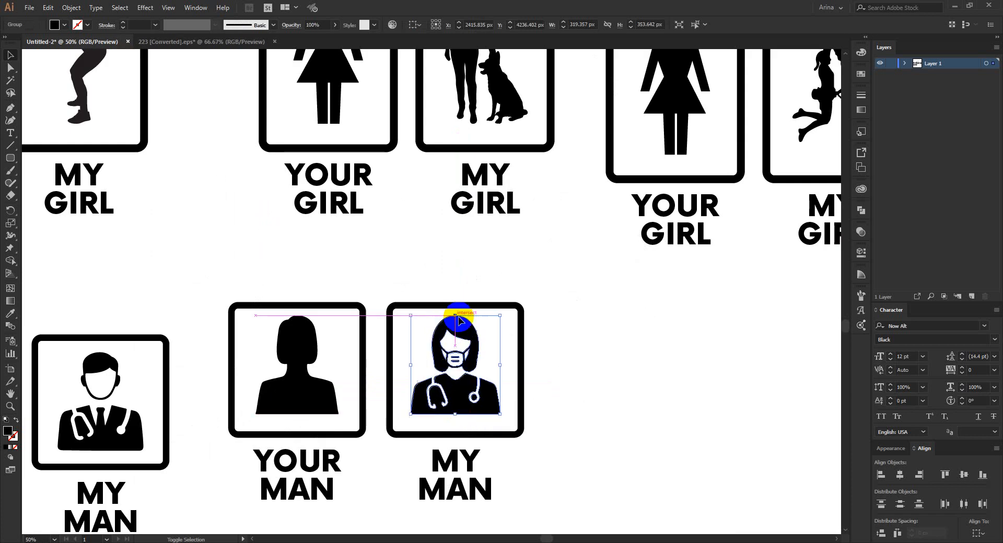
{"action": "left_click", "coordinate": [571, 341]}
{"action": "scroll", "coordinate": [269, 476], "scroll_direction": "up", "scroll_amount": 1}
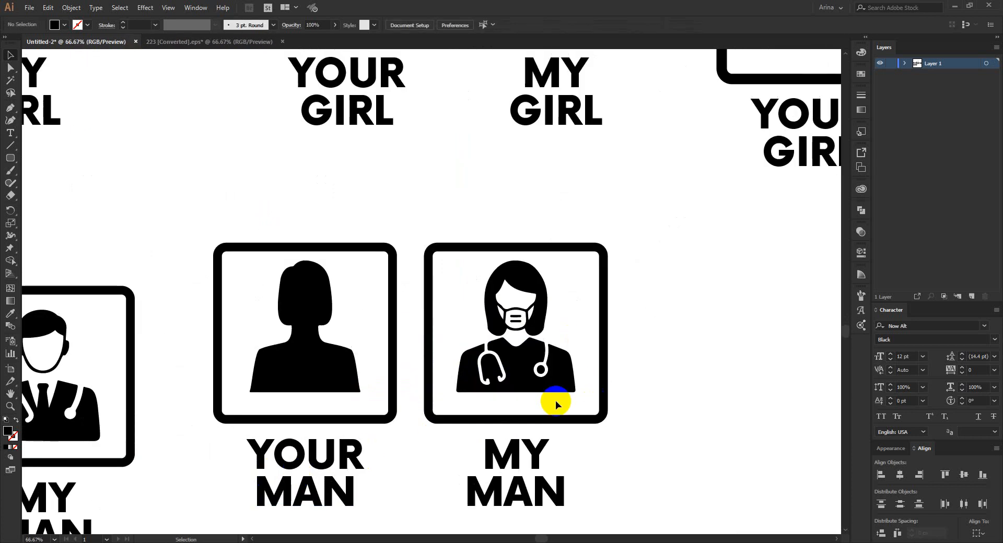
- Change MAN to MOM in both captions beneath the woman bust and the masked female doctor frames
{"action": "left_click_drag", "start_coordinate": [432, 437], "coordinate": [477, 367]}
{"action": "double_click", "coordinate": [375, 422]}
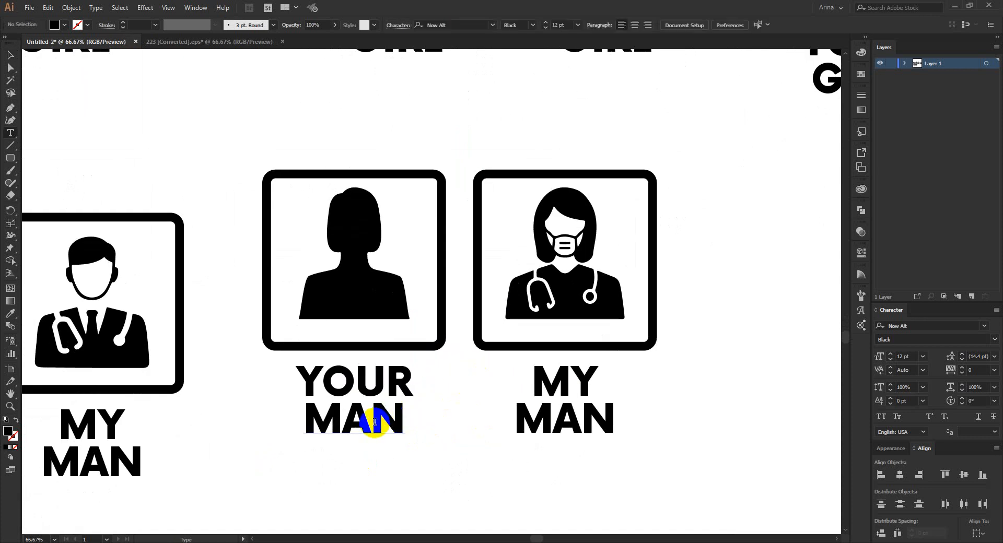
{"action": "double_click", "coordinate": [354, 423]}
{"action": "type", "text": "MOM"}
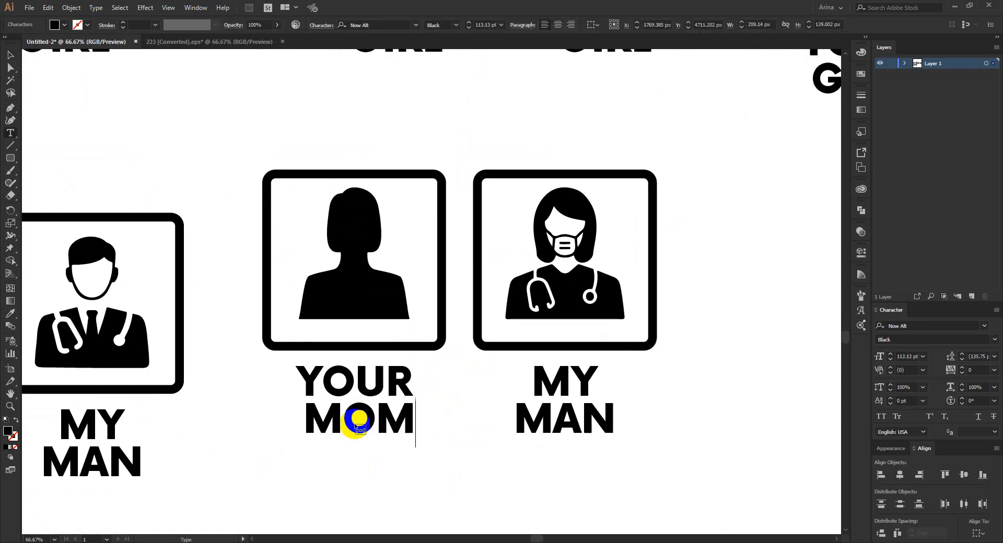
{"action": "double_click", "coordinate": [555, 413]}
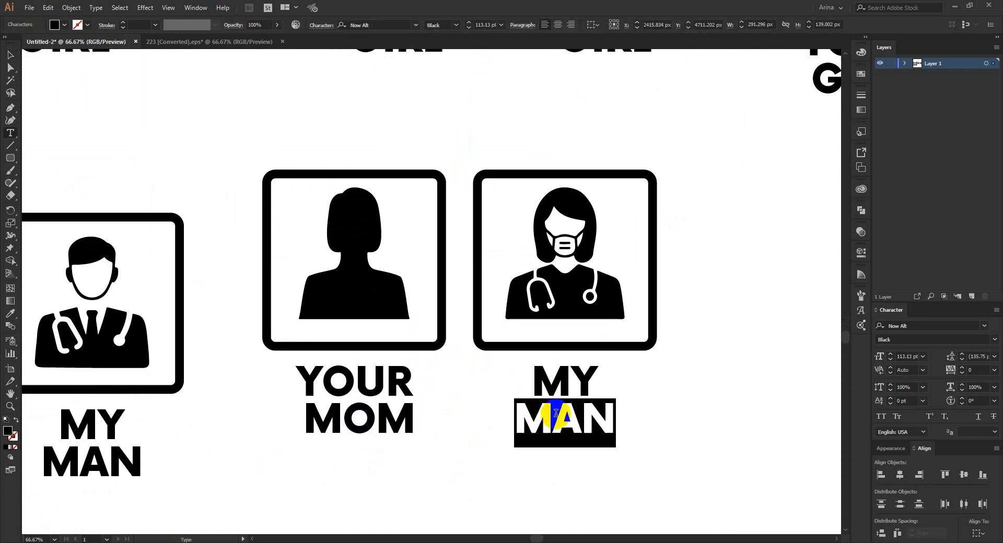
{"action": "type", "text": "MOM"}
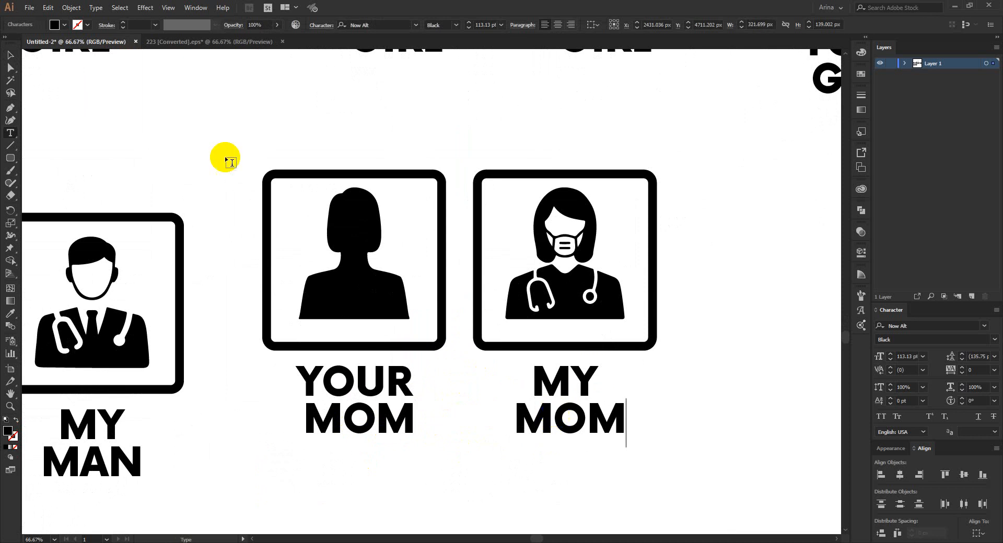
- Centre the frame, figure and caption lines horizontally with each other in the MY MOM design and likewise in the YOUR MOM design
{"action": "left_click", "coordinate": [10, 56]}
{"action": "left_click_drag", "start_coordinate": [455, 145], "coordinate": [673, 473]}
{"action": "left_click", "coordinate": [352, 25]}
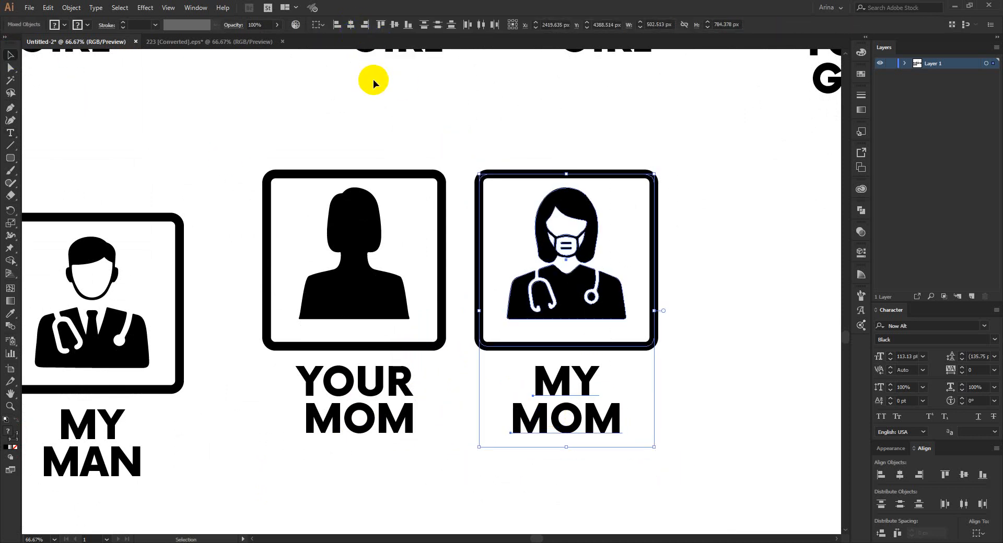
{"action": "left_click_drag", "start_coordinate": [242, 139], "coordinate": [469, 466]}
{"action": "left_click", "coordinate": [358, 24]}
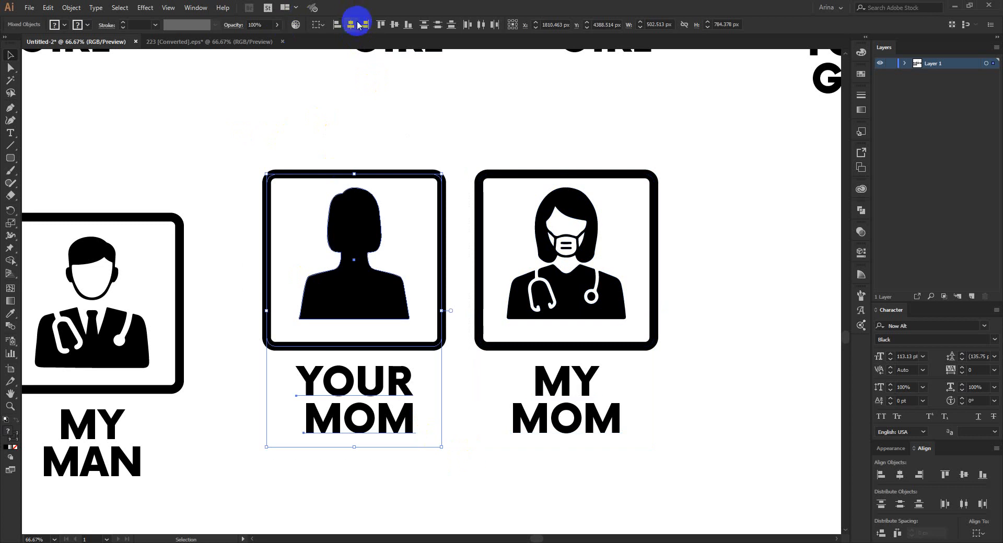
{"action": "left_click", "coordinate": [369, 107]}
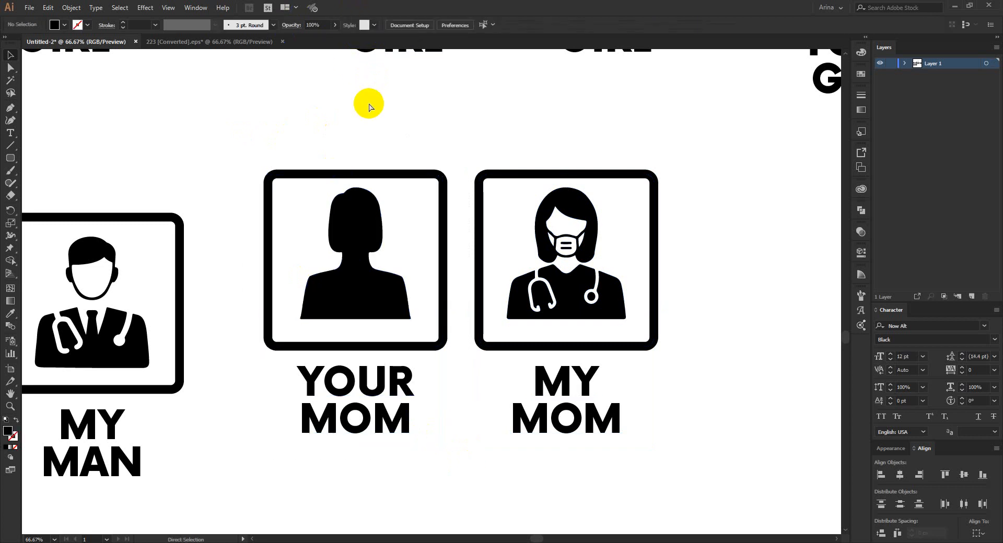